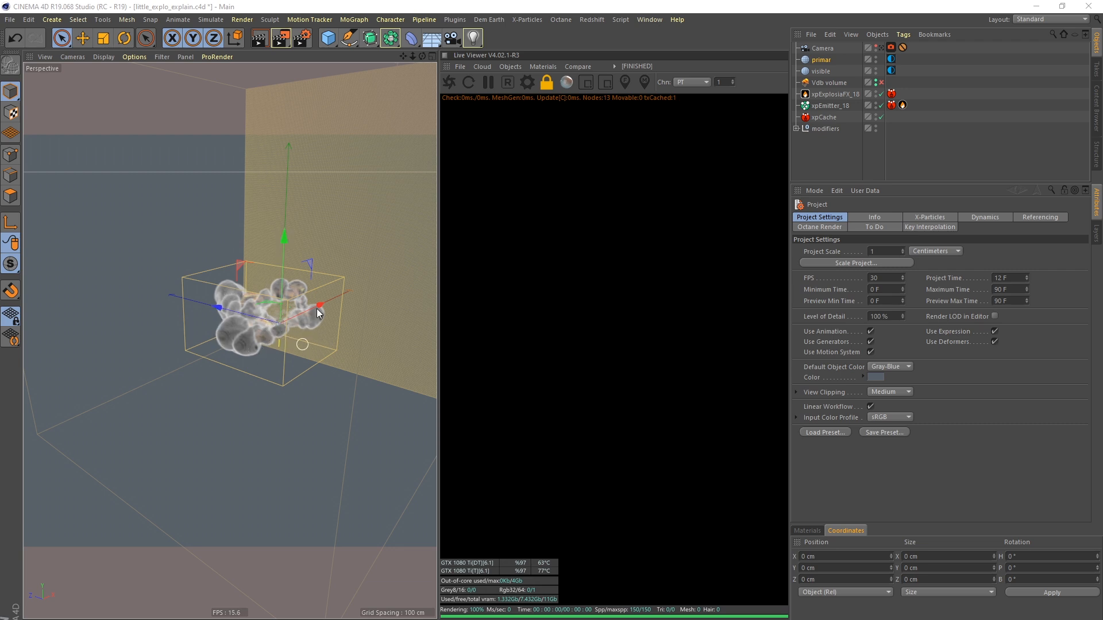
Enable the Vdb volume and move the timeline to frame 36 to examine the rendered explosion from several angles
right_click_drag(244, 339, 254, 335, "alt")
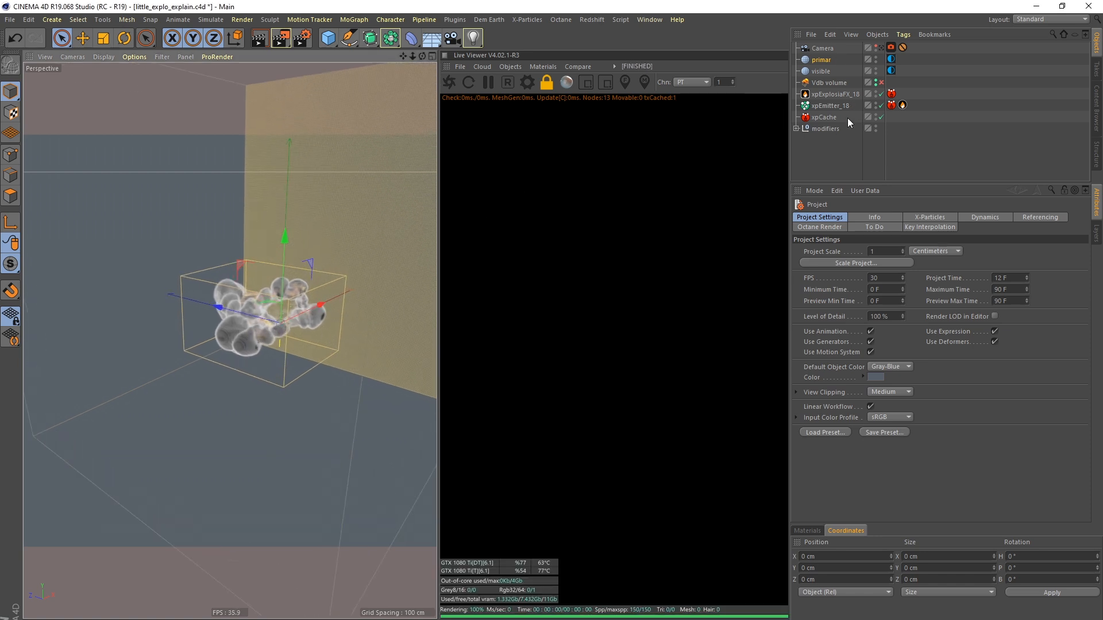
left_click(881, 82)
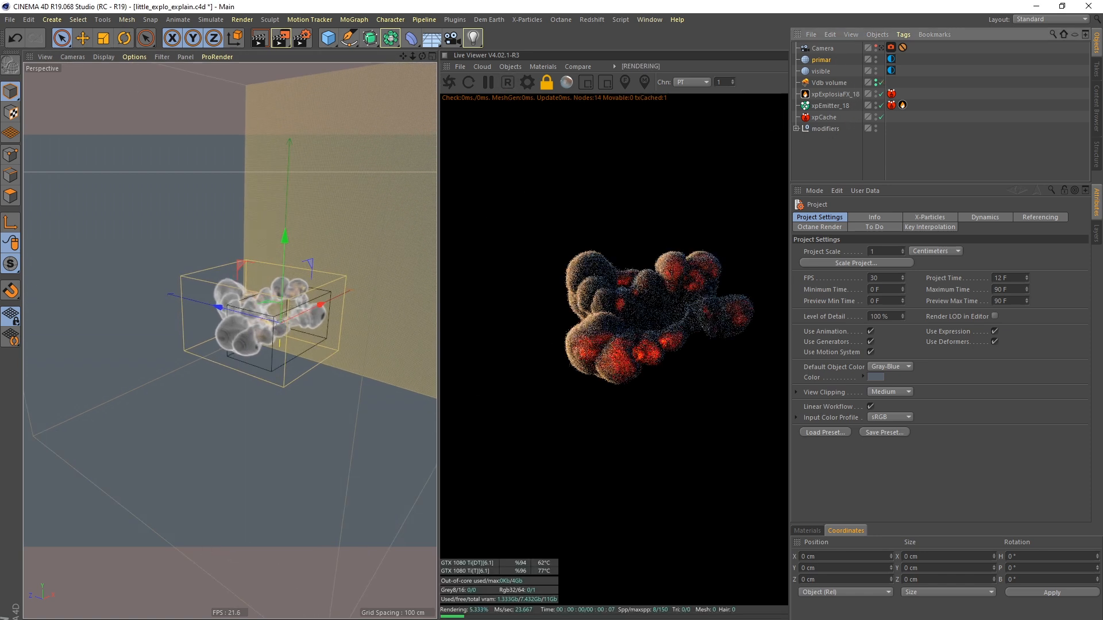
mouse_move(145, 619)
left_mouse_down()
mouse_move(282, 619)
mouse_move(89, 617)
mouse_move(153, 618)
left_mouse_up()
left_click_drag(301, 307, 270, 319, "alt")
scroll(270, 318, "down", 1)
left_click_drag(153, 618, 288, 619)
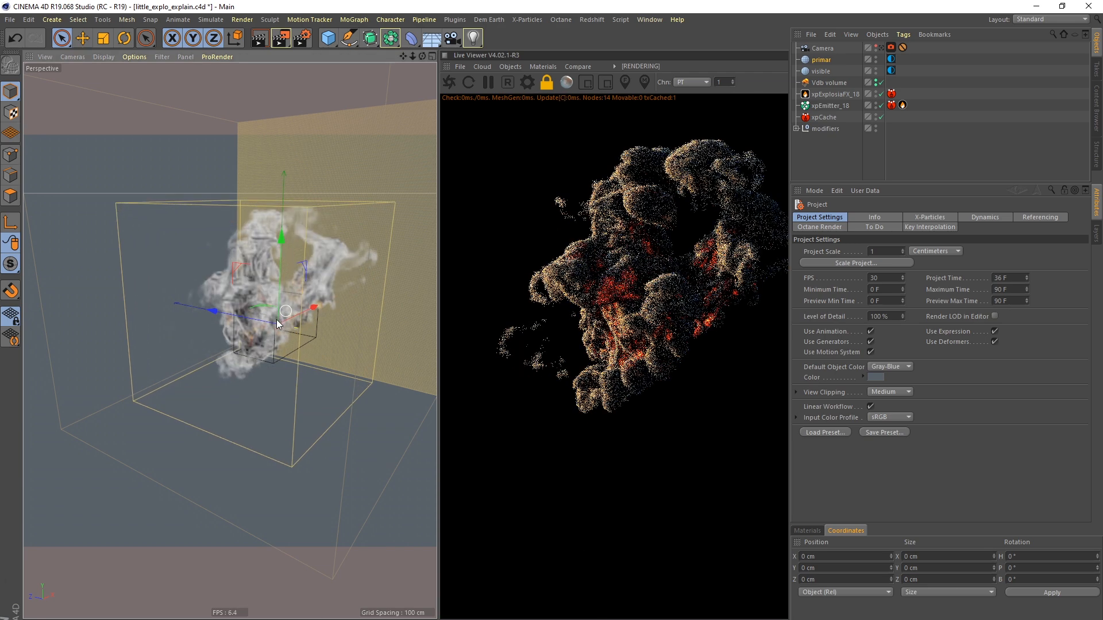
scroll(255, 324, "down", 1)
left_click_drag(247, 320, 317, 396, "alt")
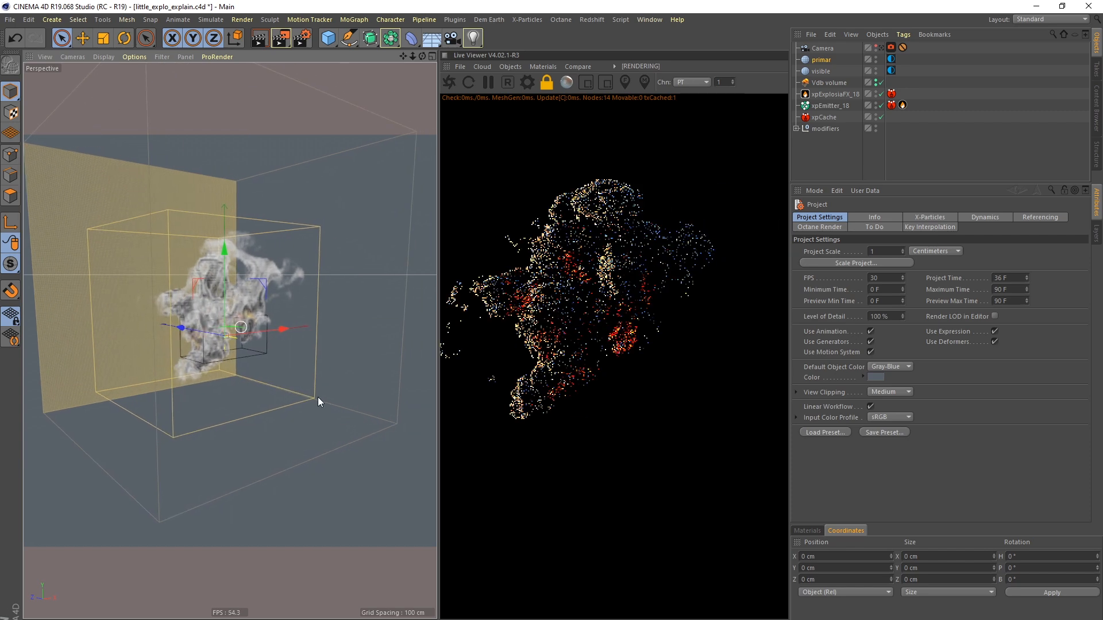
left_click_drag(278, 329, 264, 327, "alt")
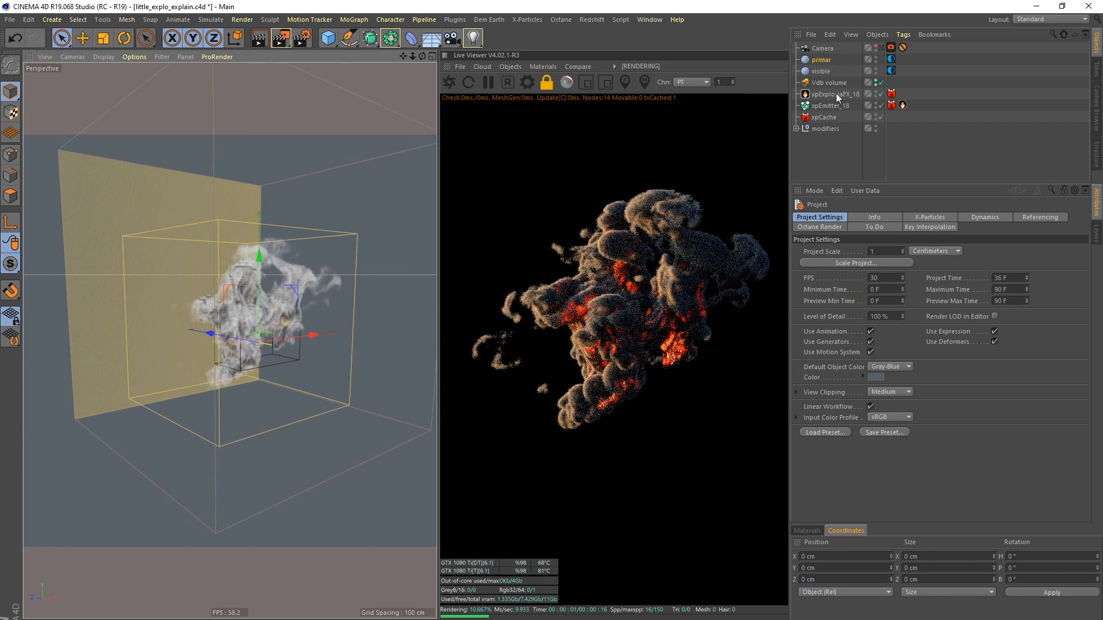
left_click(826, 146)
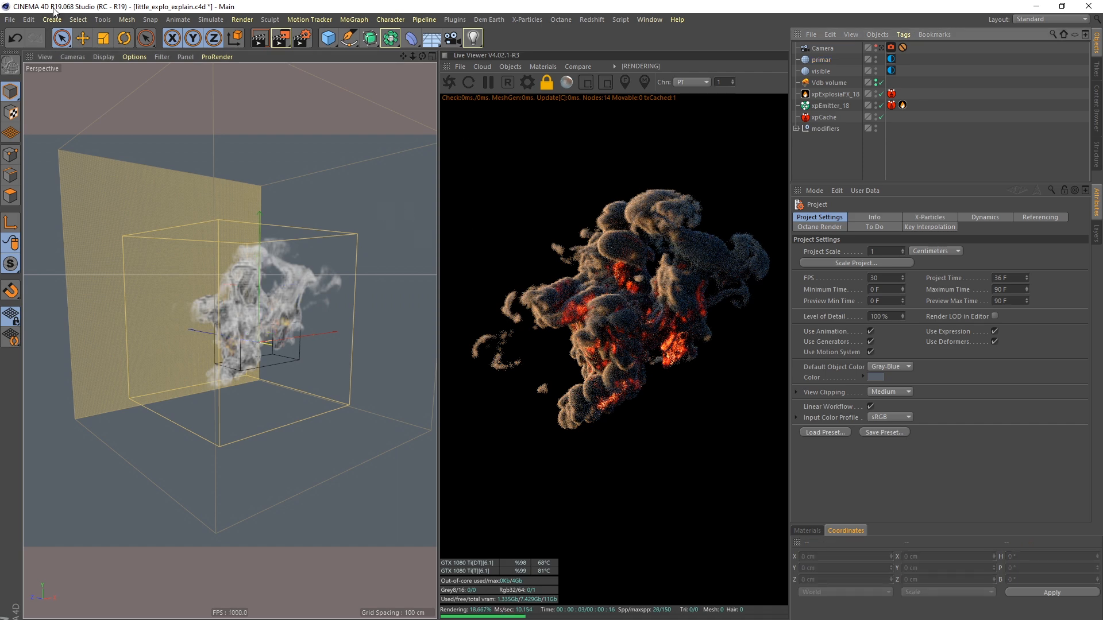
Create a new empty project with the Live Viewer render paused and the perspective viewport widened
left_click(10, 19)
left_click(26, 36)
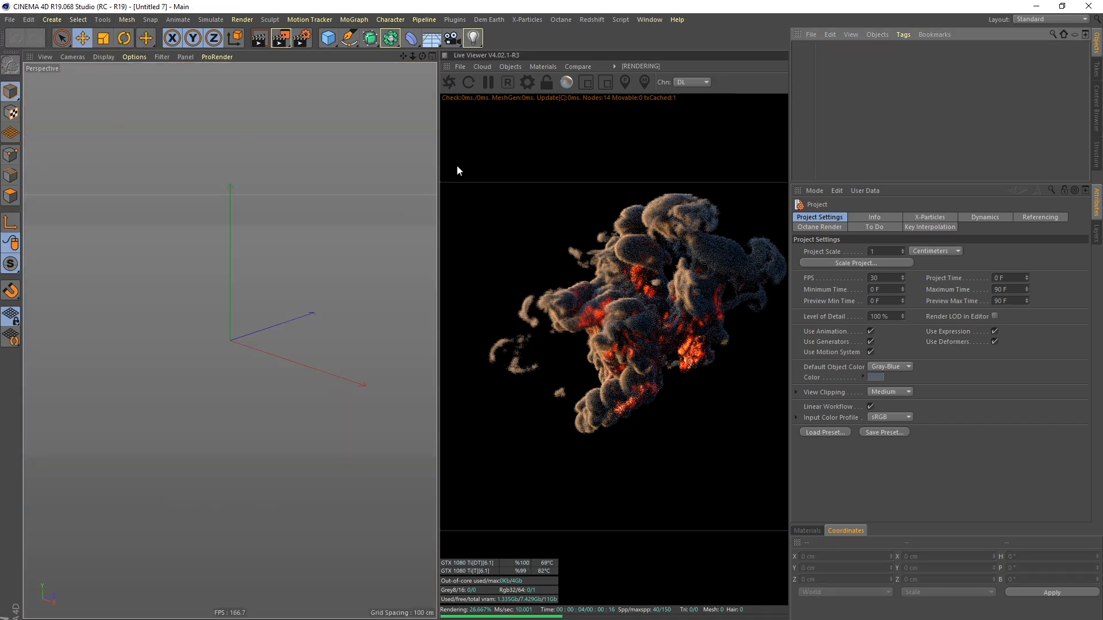
left_click(450, 84)
left_click(488, 82)
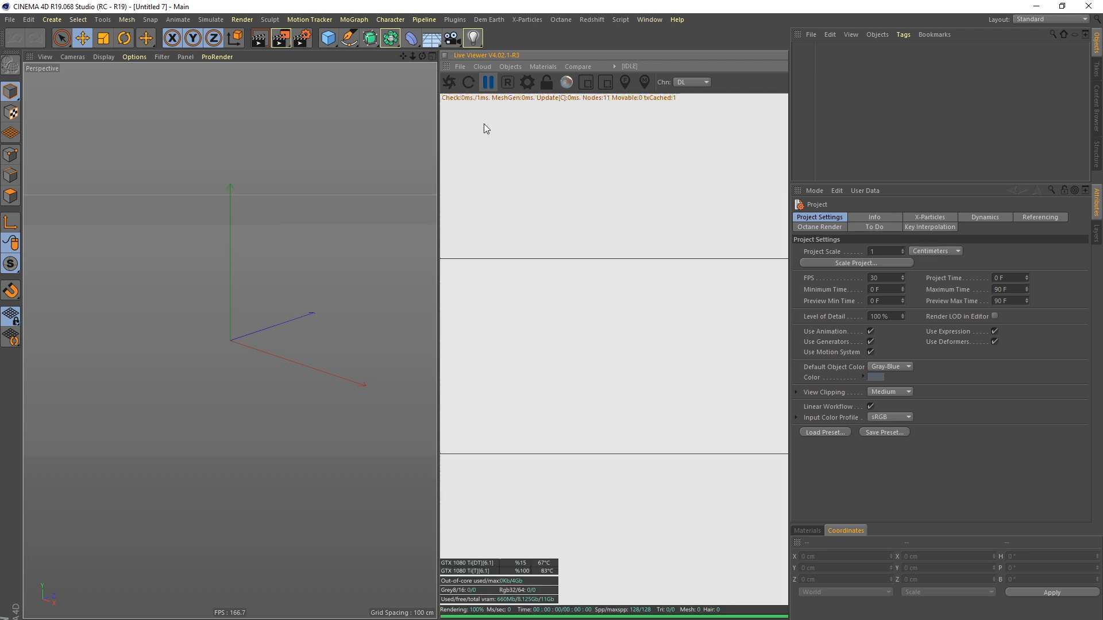
left_click_drag(440, 329, 622, 339)
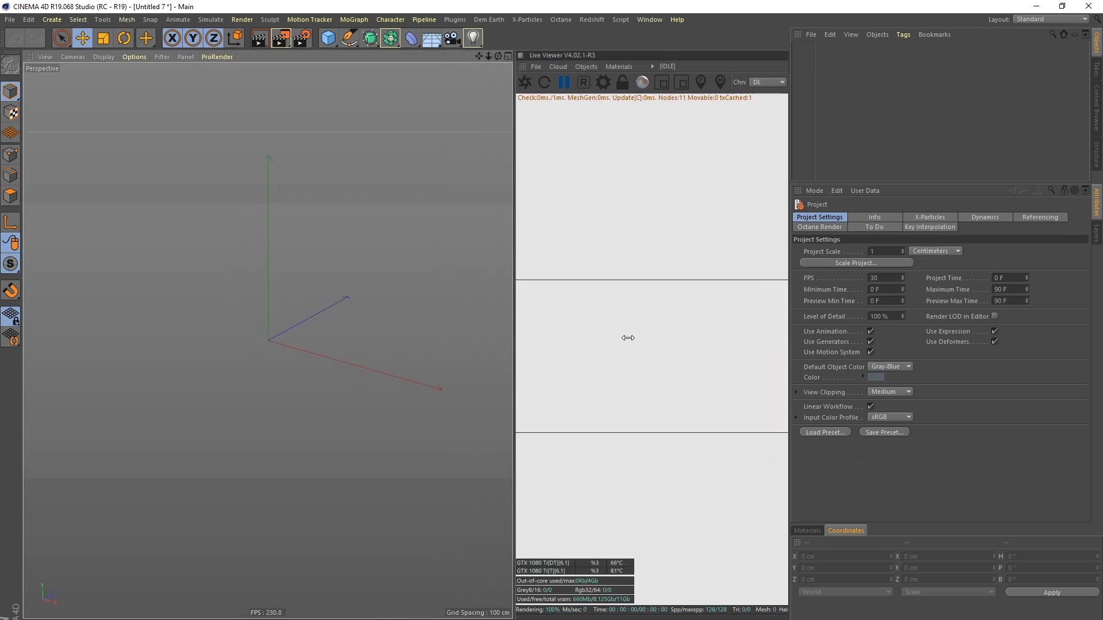
Add an X-Particles emitter (xpEmitter) to the empty scene
left_click(525, 20)
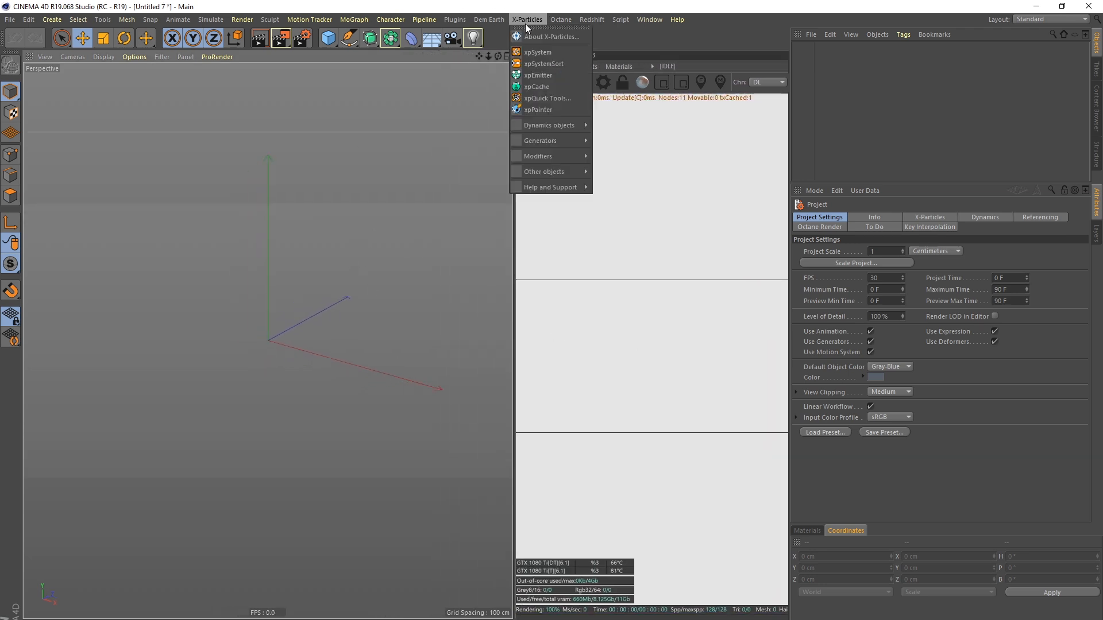
left_click(498, 34)
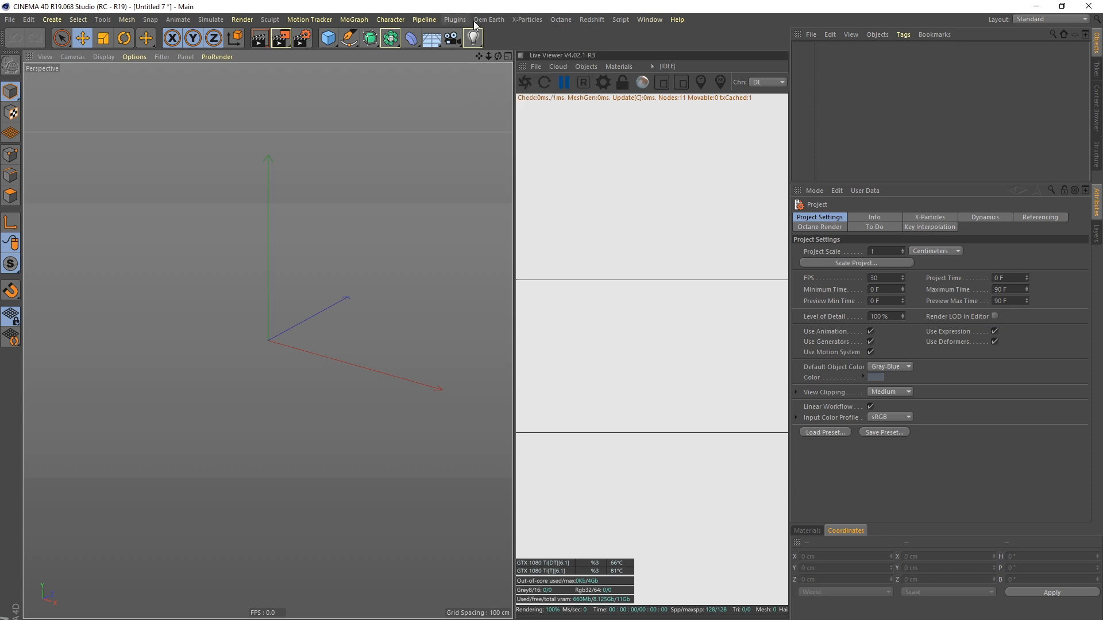
left_click(525, 20)
left_click(543, 76)
left_click_drag(307, 326, 495, 216, "alt")
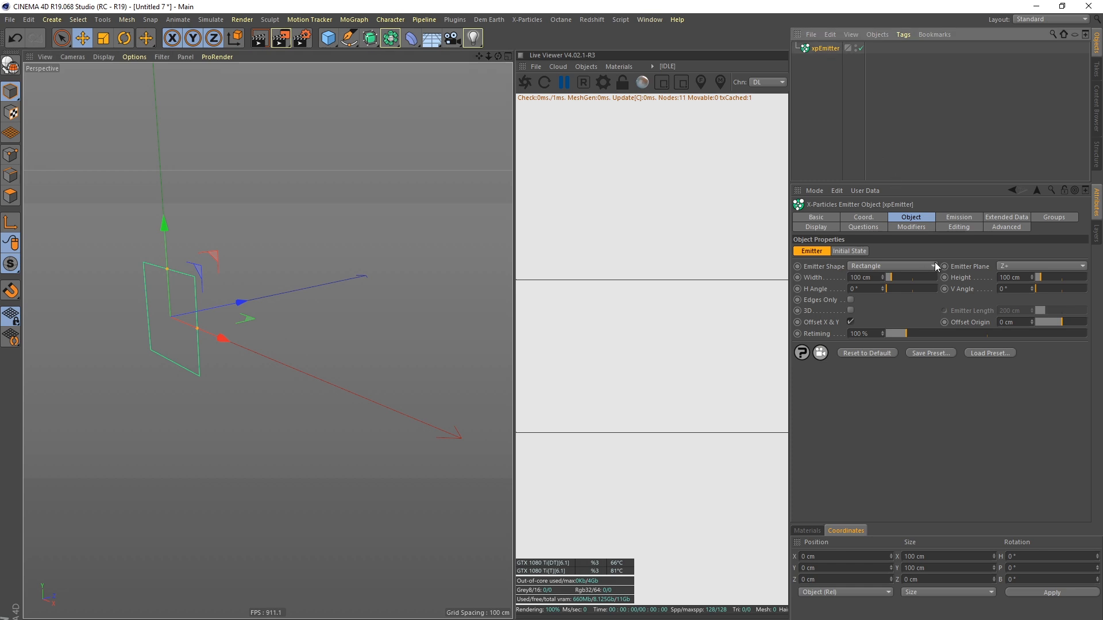
Set the emitter shape to Sphere and shrink its radius to about 11.3 cm
left_click(955, 218)
left_click(910, 217)
left_click(885, 267)
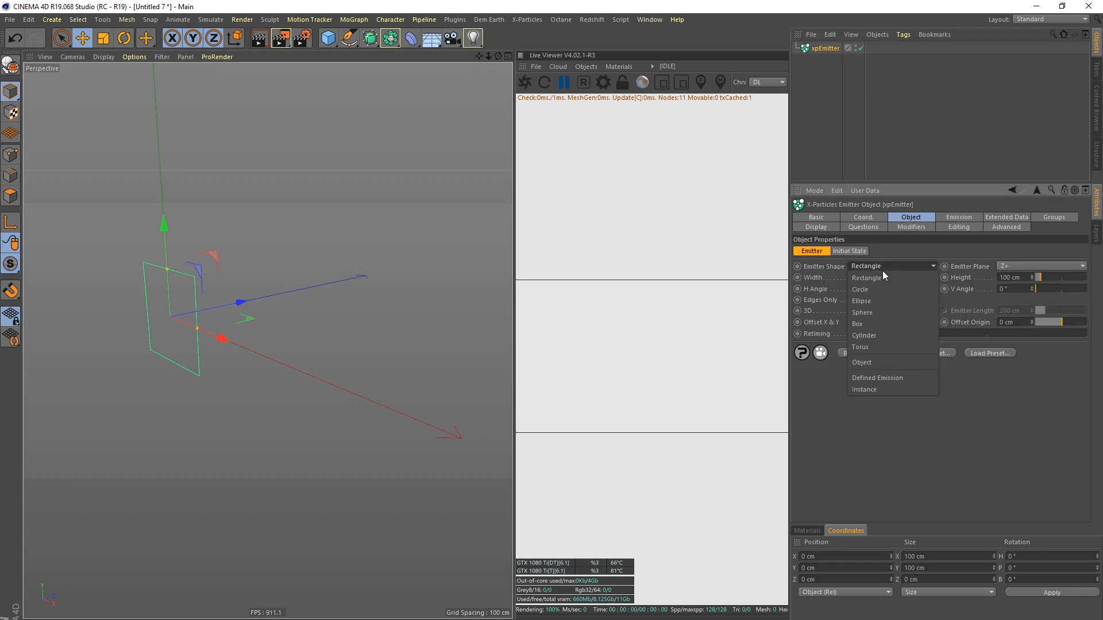
left_click(866, 315)
left_click_drag(208, 319, 194, 316)
left_click_drag(194, 316, 315, 323, "alt")
right_click_drag(271, 327, 261, 332, "alt")
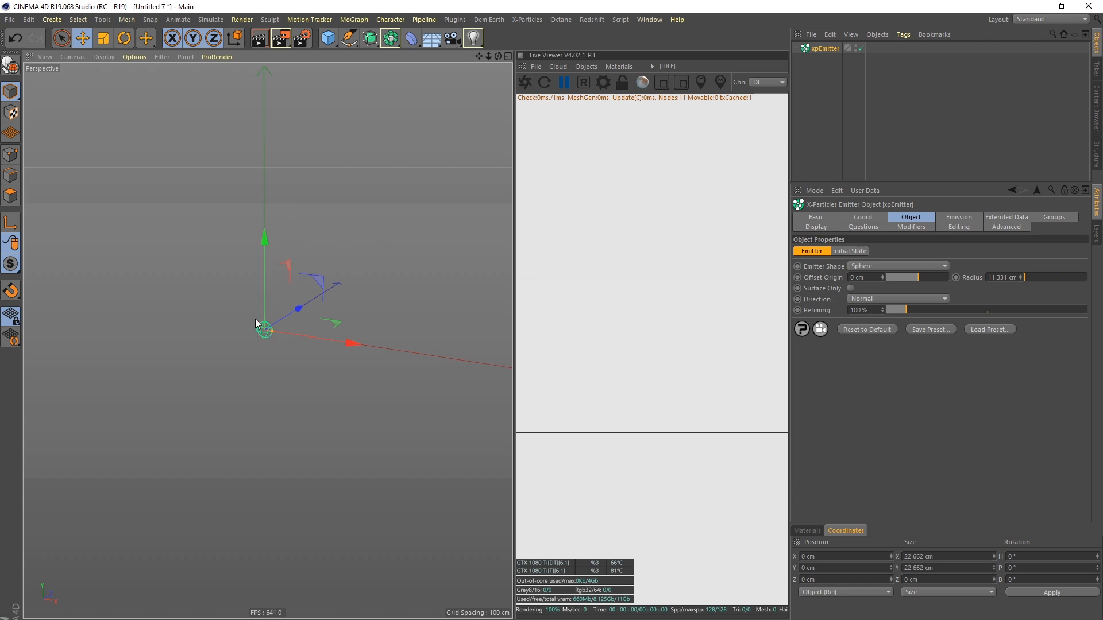
mouse_move(264, 329)
left_mouse_down("alt")
mouse_move(291, 315)
mouse_move(233, 343)
mouse_move(250, 330)
left_mouse_up("alt")
mouse_move(273, 332)
left_mouse_down("alt")
mouse_move(165, 337)
mouse_move(246, 376)
mouse_move(246, 313)
mouse_move(202, 318)
mouse_move(268, 333)
left_mouse_up("alt")
left_click(838, 78)
left_click(825, 49)
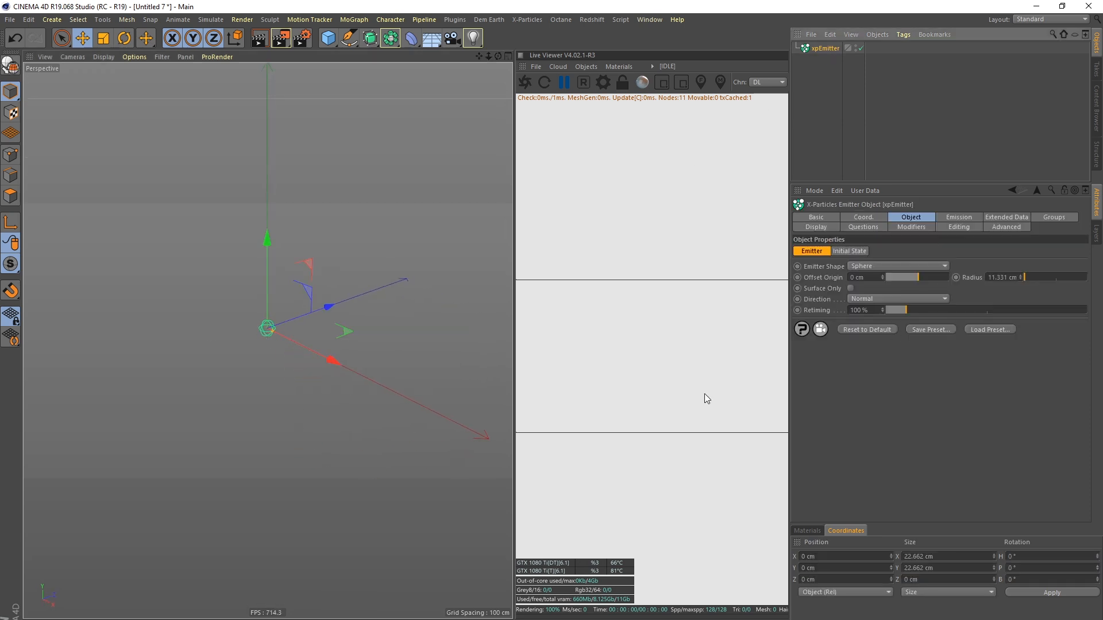
mouse_move(275, 327)
left_mouse_down("alt")
mouse_move(325, 284)
mouse_move(301, 322)
mouse_move(272, 337)
left_mouse_up("alt")
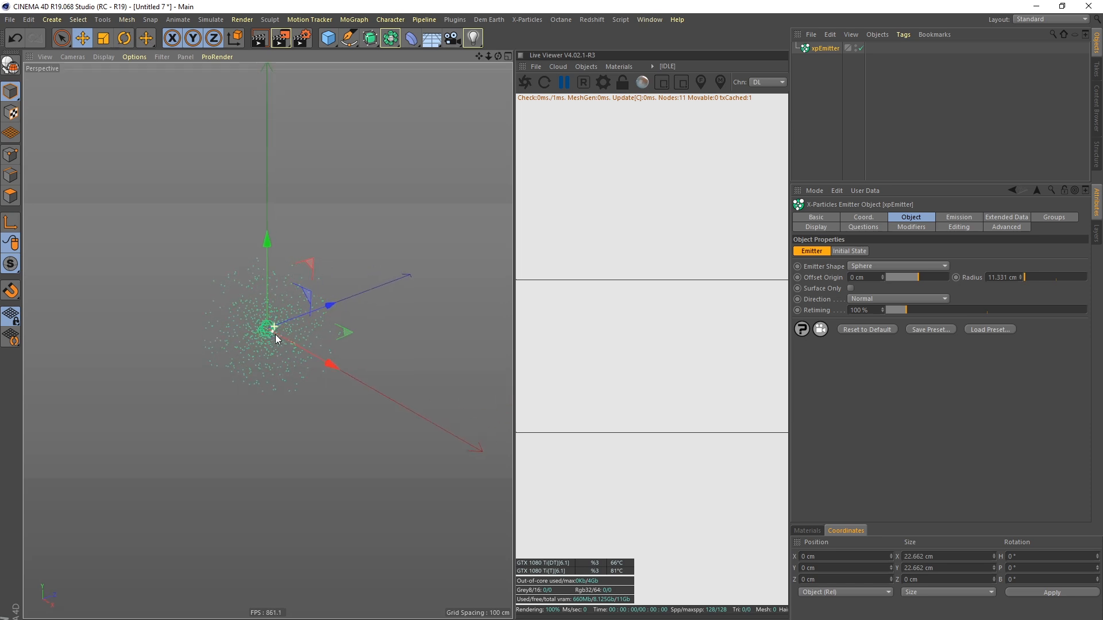
Set the emitter's emission mode to Shot
left_click(958, 217)
left_click(885, 281)
left_click(876, 318)
left_click_drag(322, 322, 309, 329, "alt")
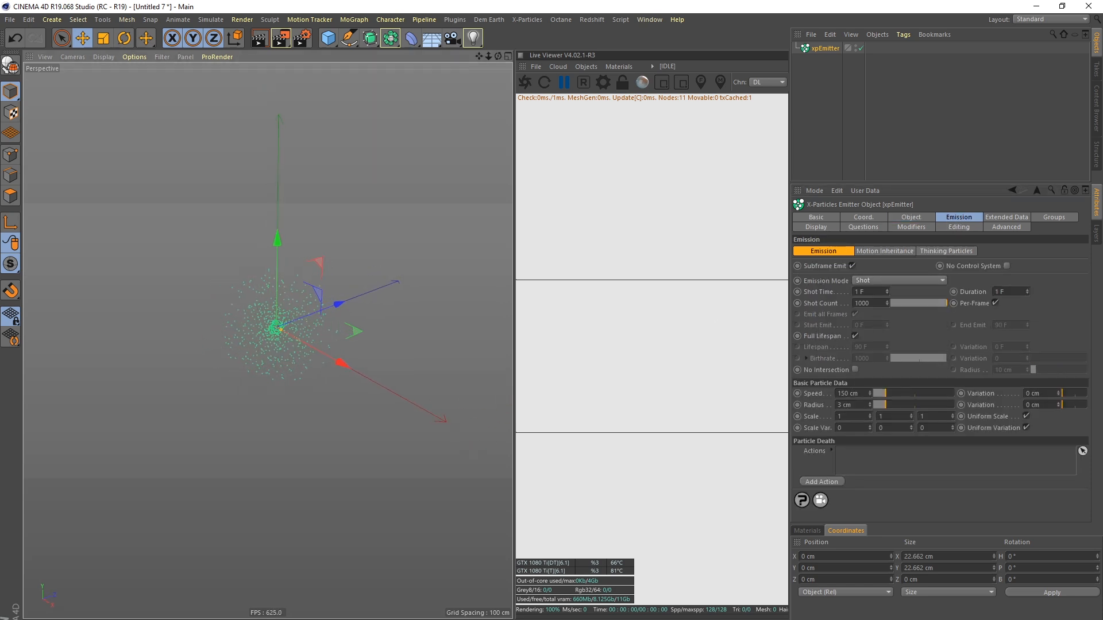
Turn off the emitter's full lifespan, using a 30 F lifespan with 10 F variation, and set the speed variation to 50 cm
left_click_drag(282, 349, 346, 389, "alt")
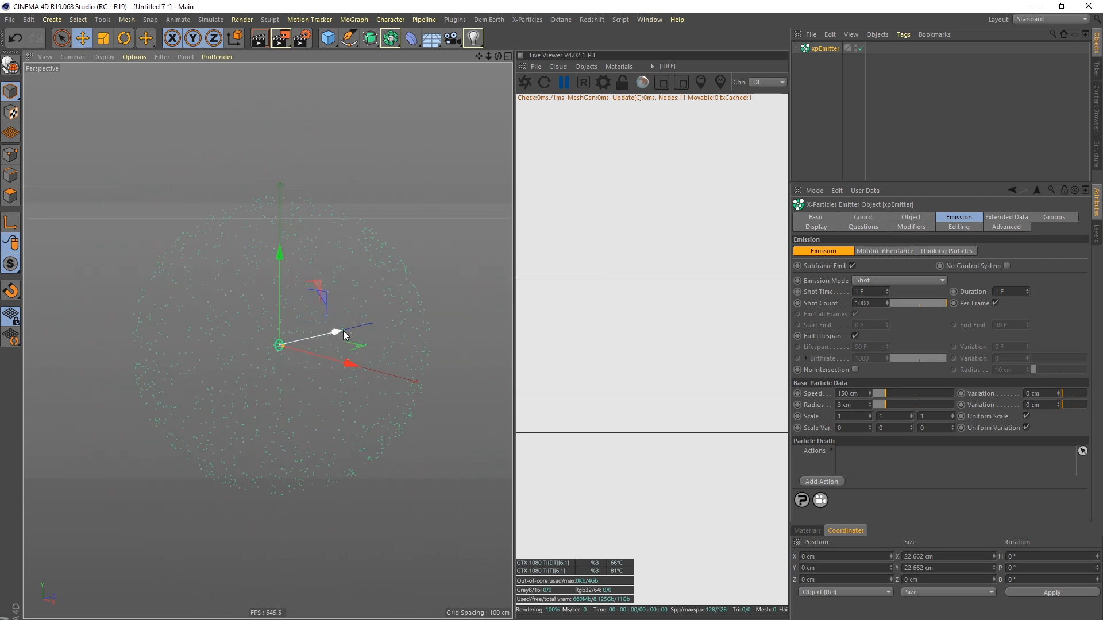
left_click_drag(331, 343, 363, 285, "alt")
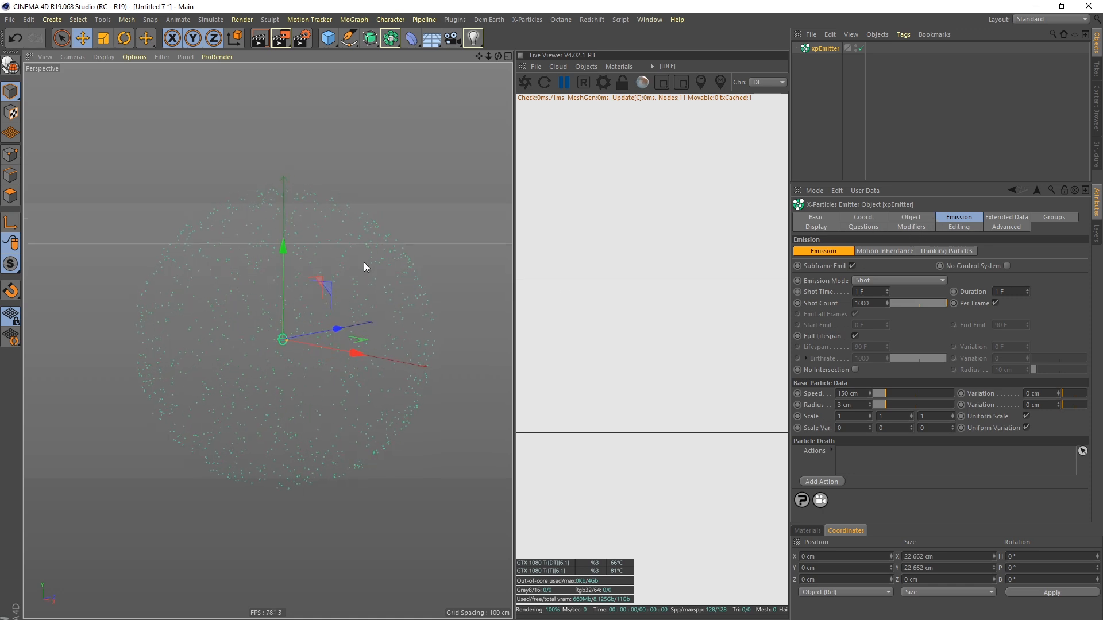
left_click_drag(288, 335, 303, 449, "alt")
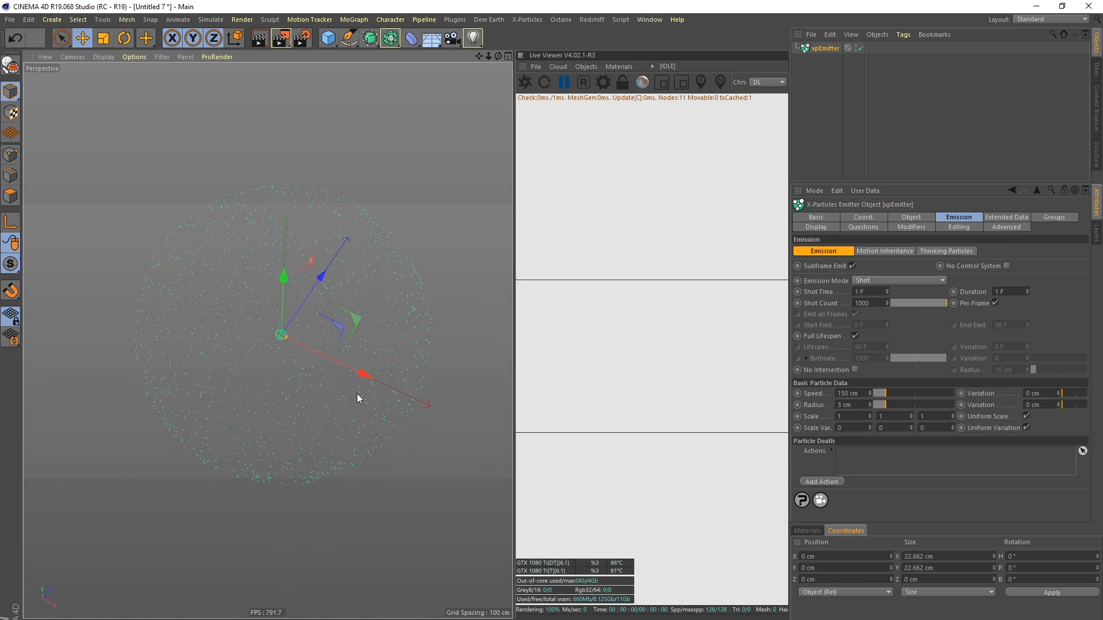
left_click_drag(281, 336, 251, 231, "alt")
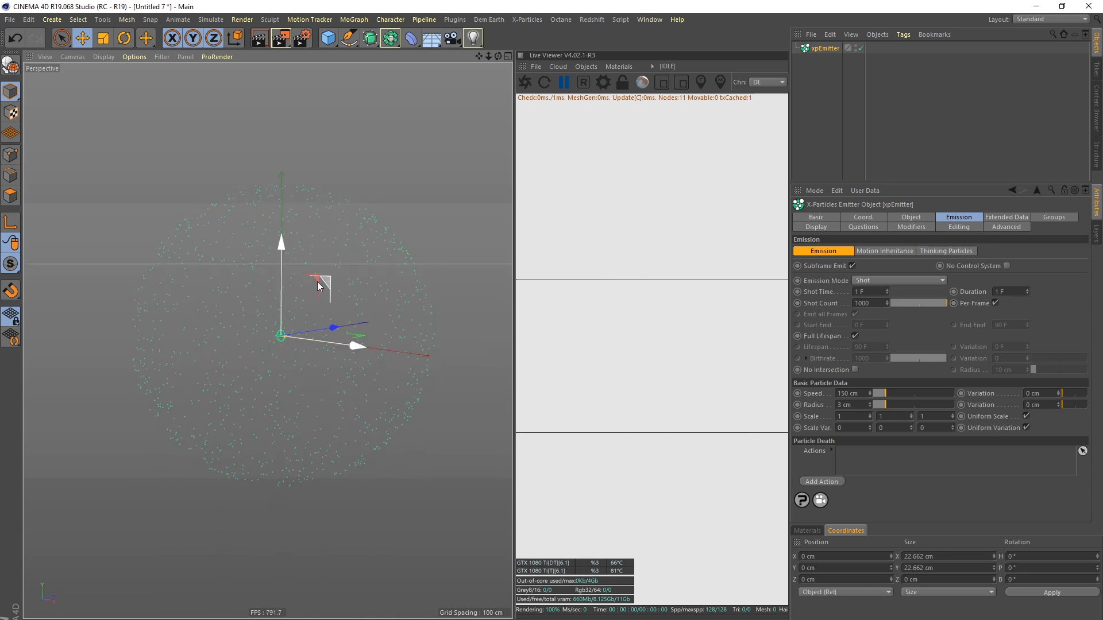
left_click_drag(280, 328, 288, 294, "alt")
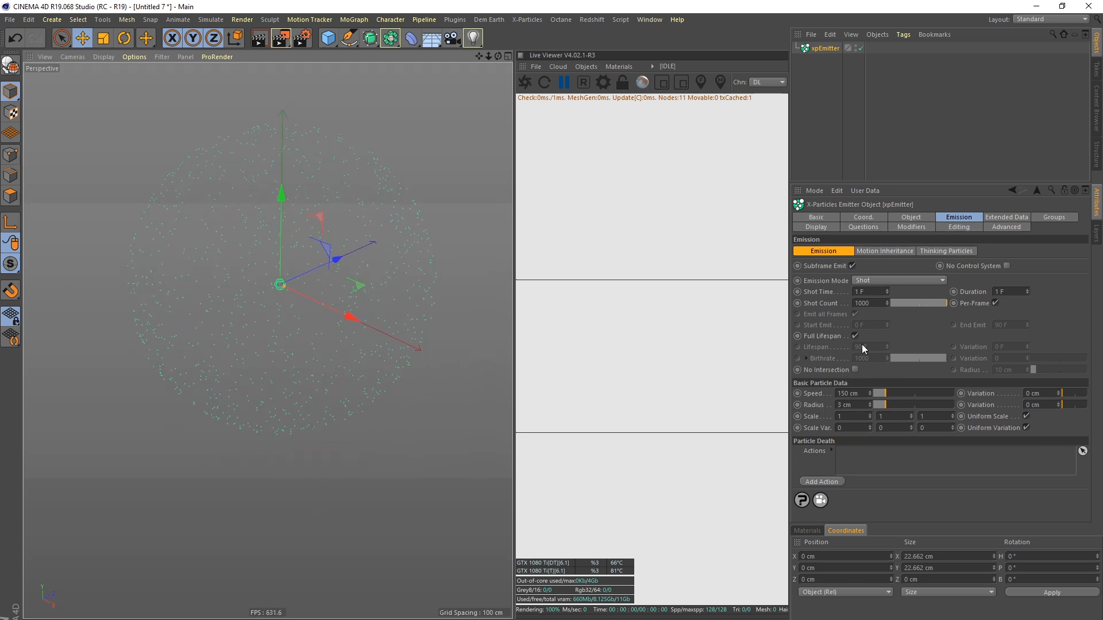
left_click(854, 336)
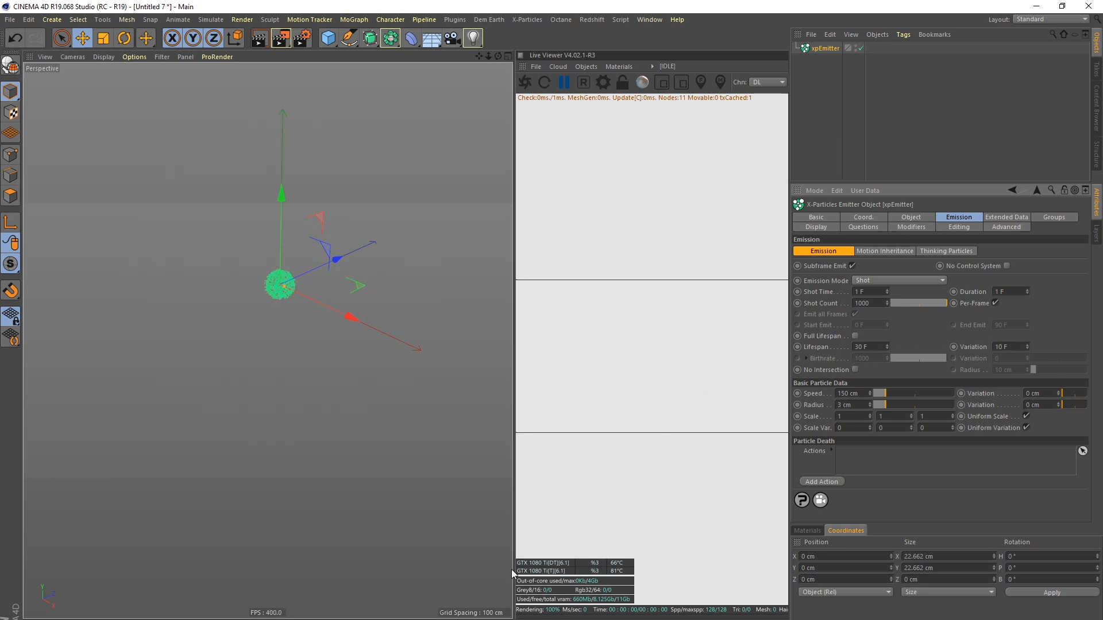
left_click_drag(296, 297, 286, 273, "alt")
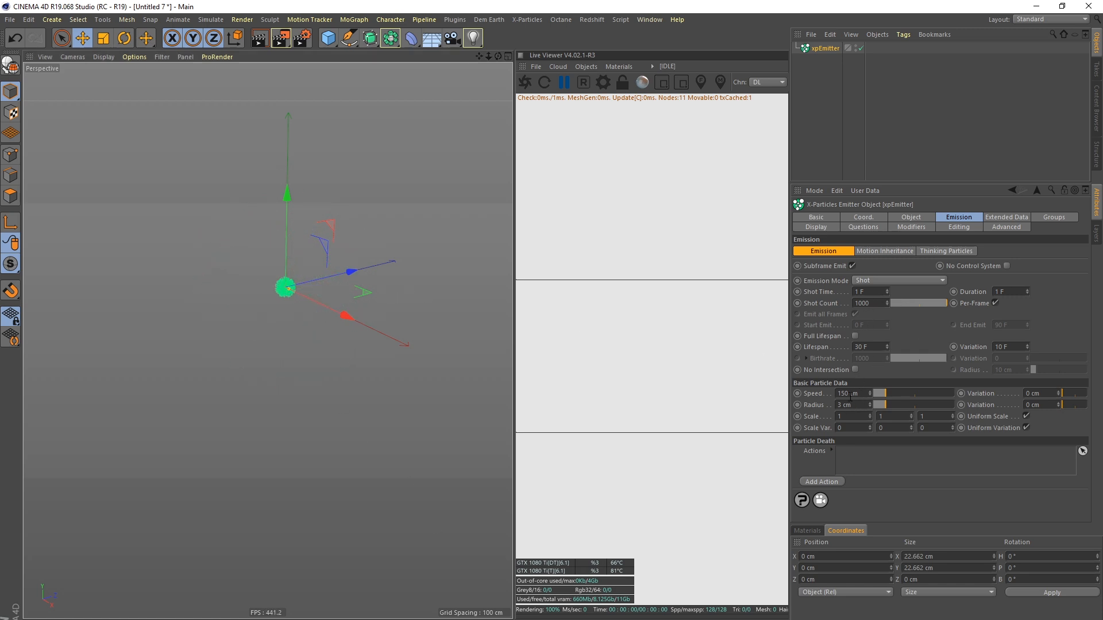
left_click_drag(1042, 394, 1012, 398)
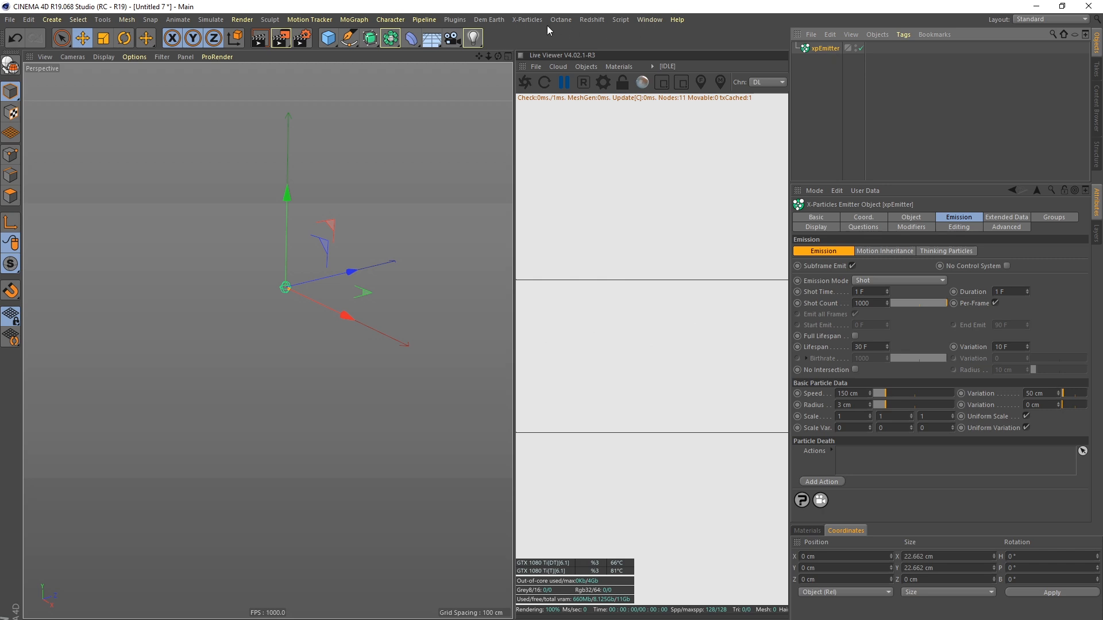
Add an xpTurbulence motion modifier and play the animation with it in the scene
left_click(526, 20)
mouse_move(549, 146)
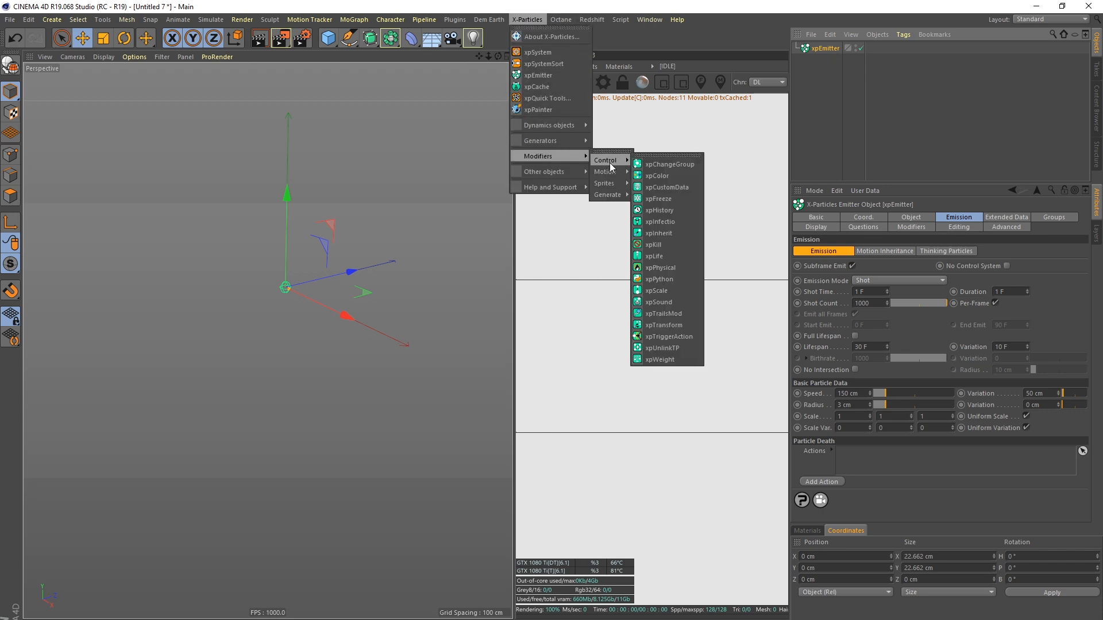
mouse_move(608, 171)
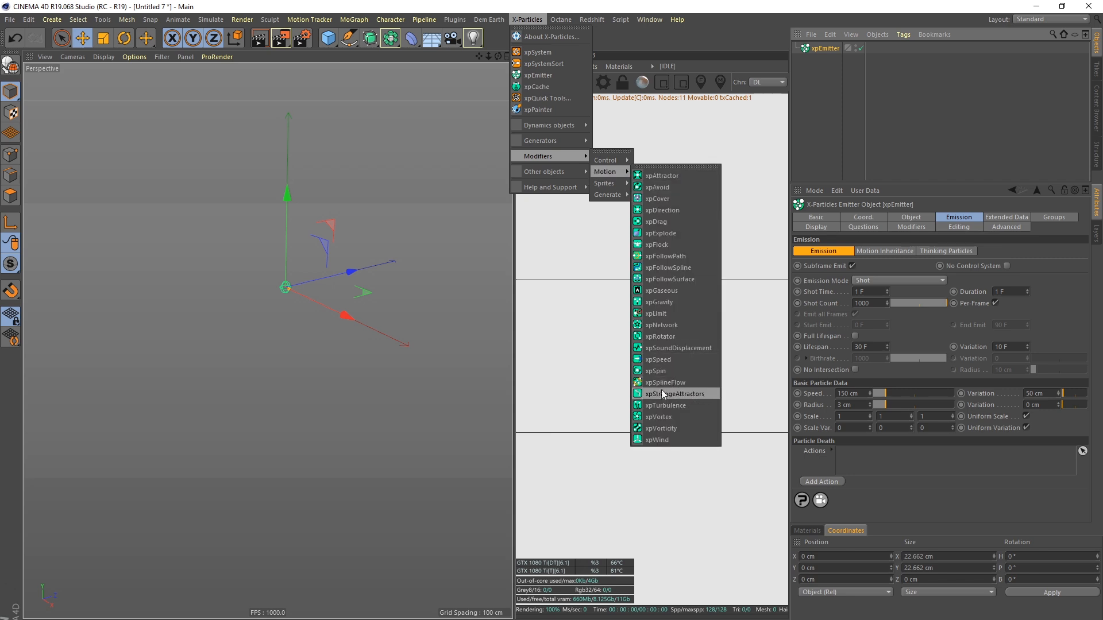
left_click(661, 405)
mouse_move(313, 277)
left_mouse_down("alt")
mouse_move(283, 293)
mouse_move(336, 278)
mouse_move(312, 286)
left_mouse_up("alt")
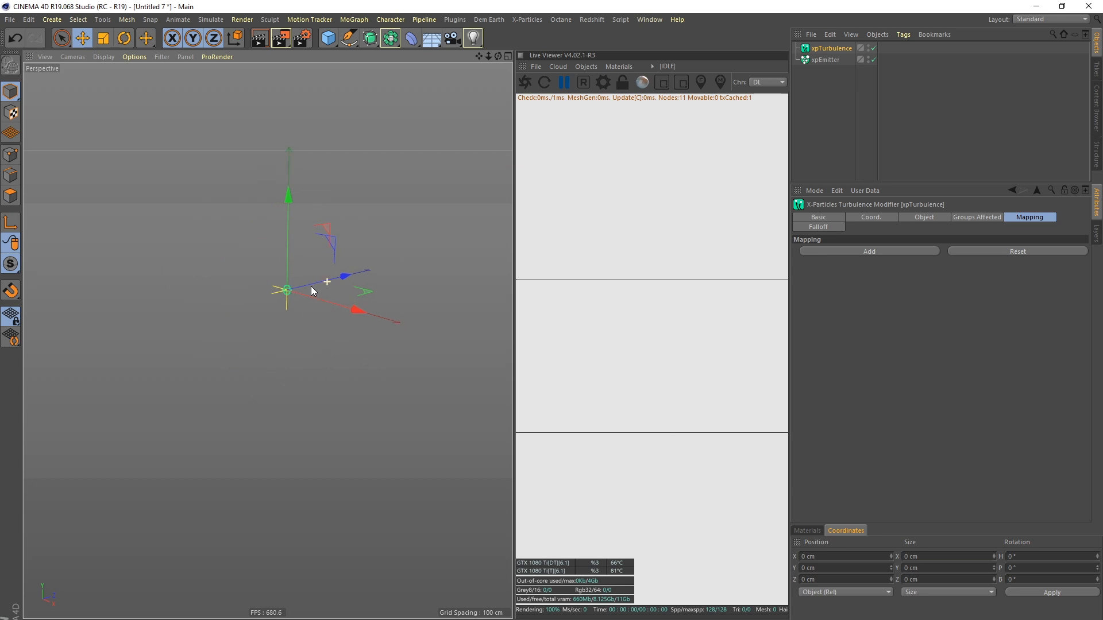
left_click(832, 61)
left_click(835, 49)
key("F8")
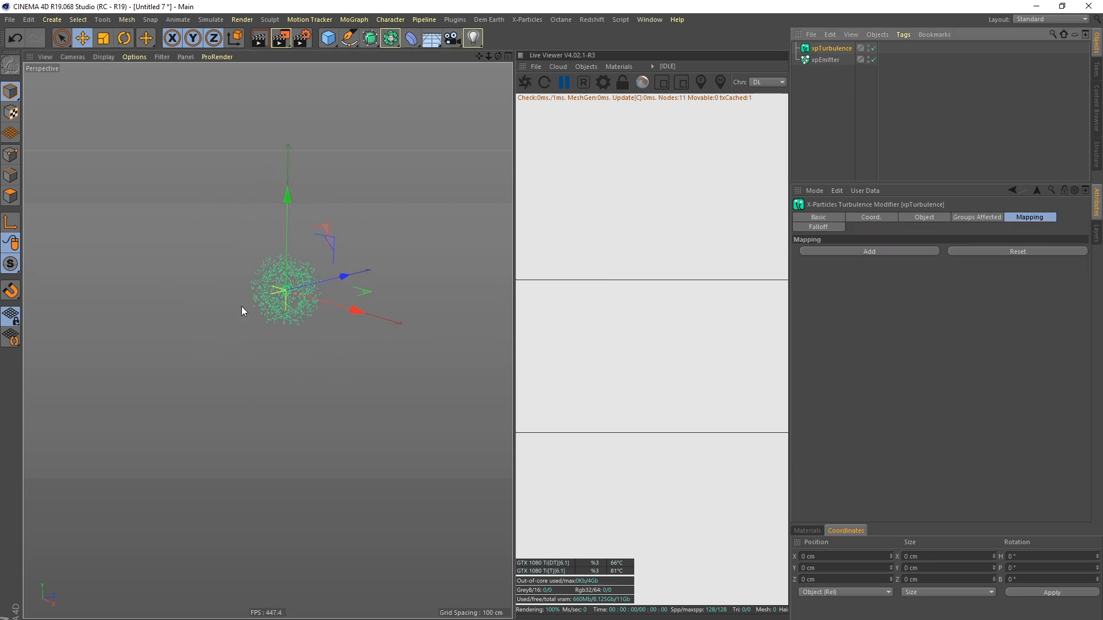
Set the turbulence modifier's noise type to Curl
left_click(914, 219)
left_click(889, 272)
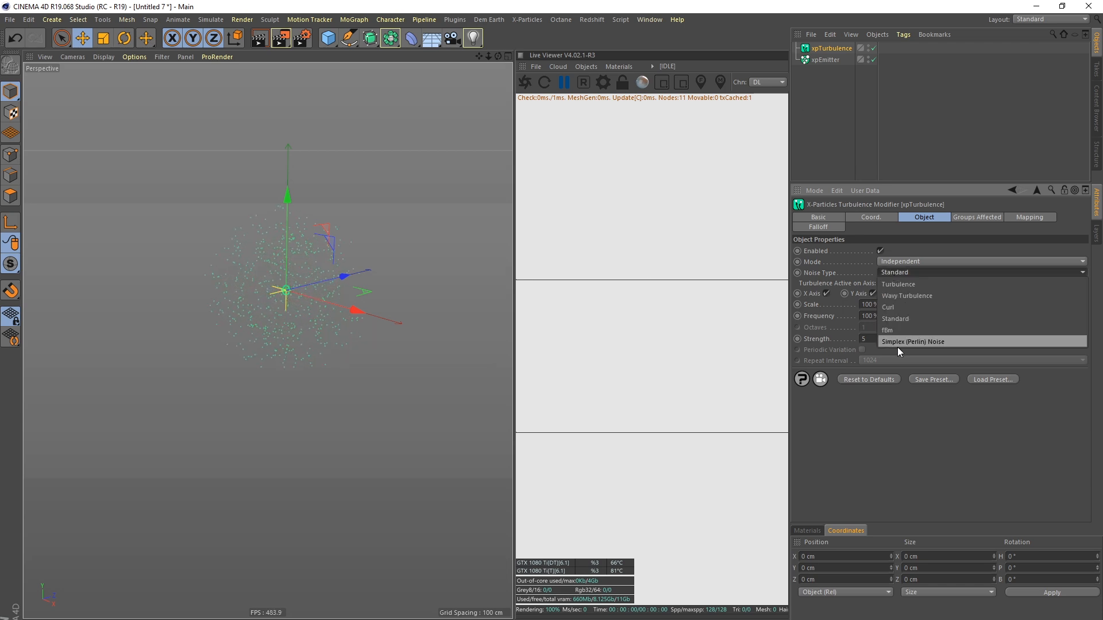
left_click(897, 318)
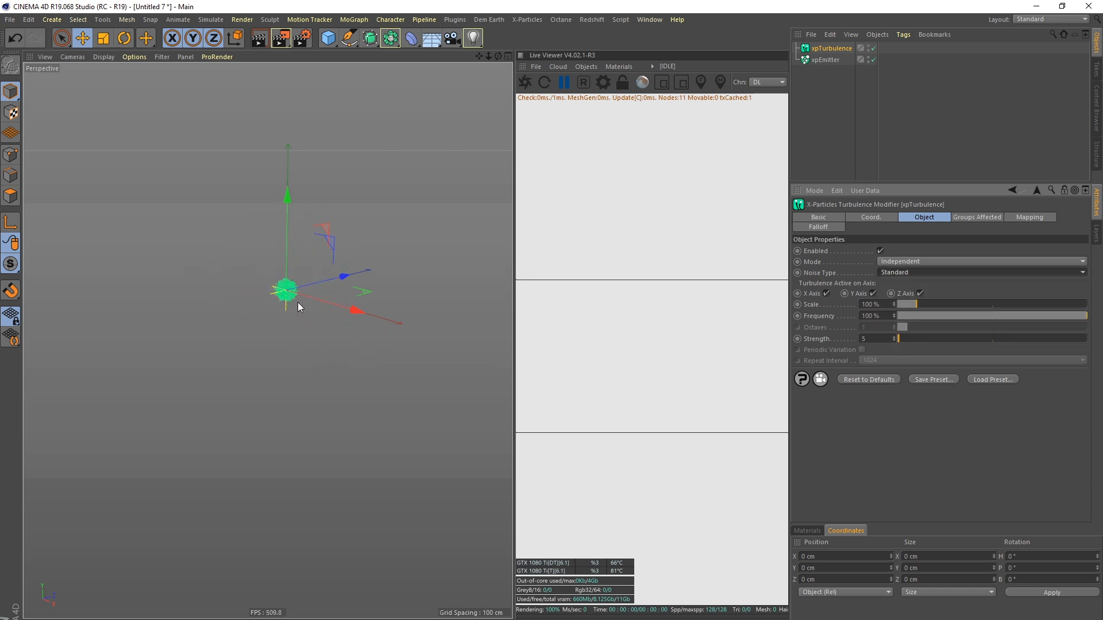
left_click(888, 272)
left_click(901, 305)
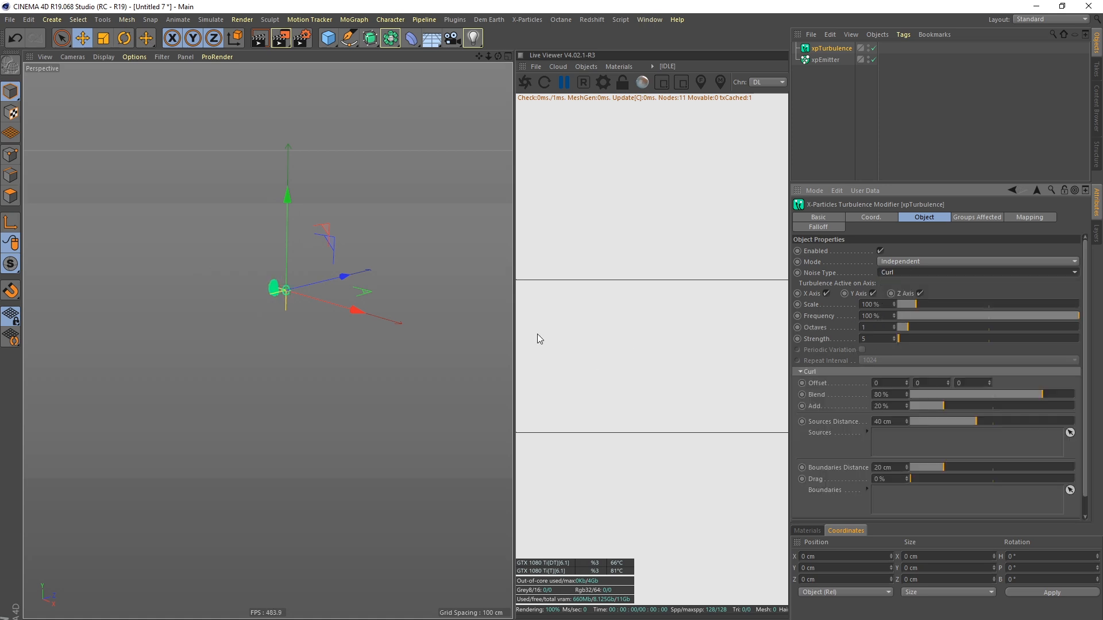
Set the turbulence's curl Blend and Add values to 10 % each
left_click(877, 396)
type("10")
left_click(888, 406)
type("10")
key("Return")
Set the turbulence's curl Blend and Add to 5 % each and its strength to 30
left_click(884, 394)
type("5")
left_click(890, 406)
type("5")
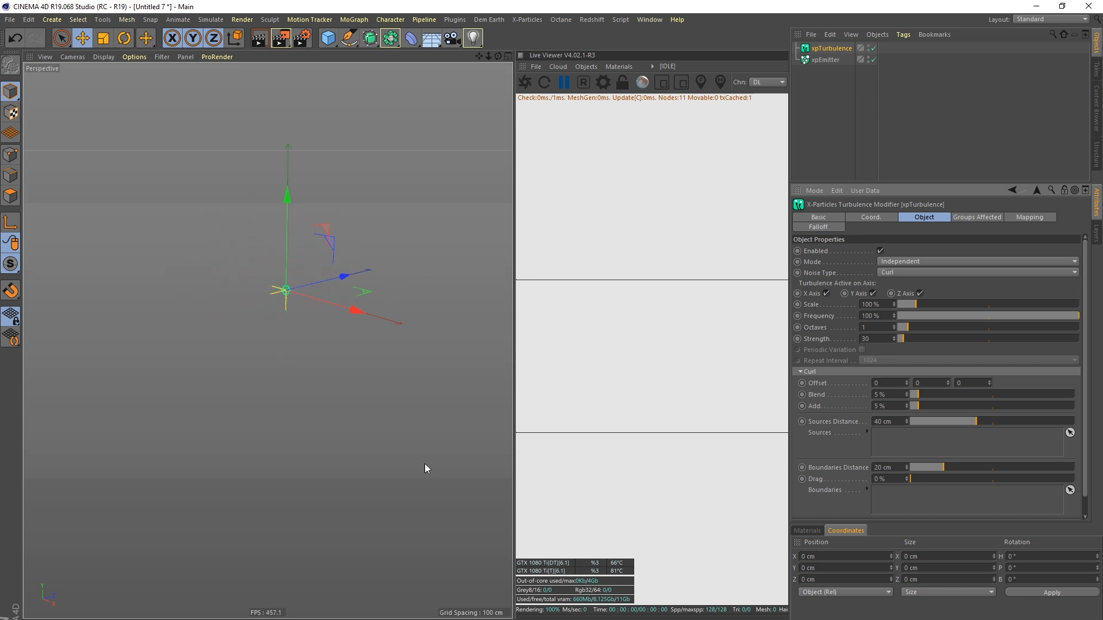
Check the turbulent particle motion and set the turbulence scale to 50 %
left_click_drag(268, 340, 278, 297, "alt")
middle_click_drag(278, 298, 330, 305, "alt")
left_click_drag(296, 311, 329, 307, "alt")
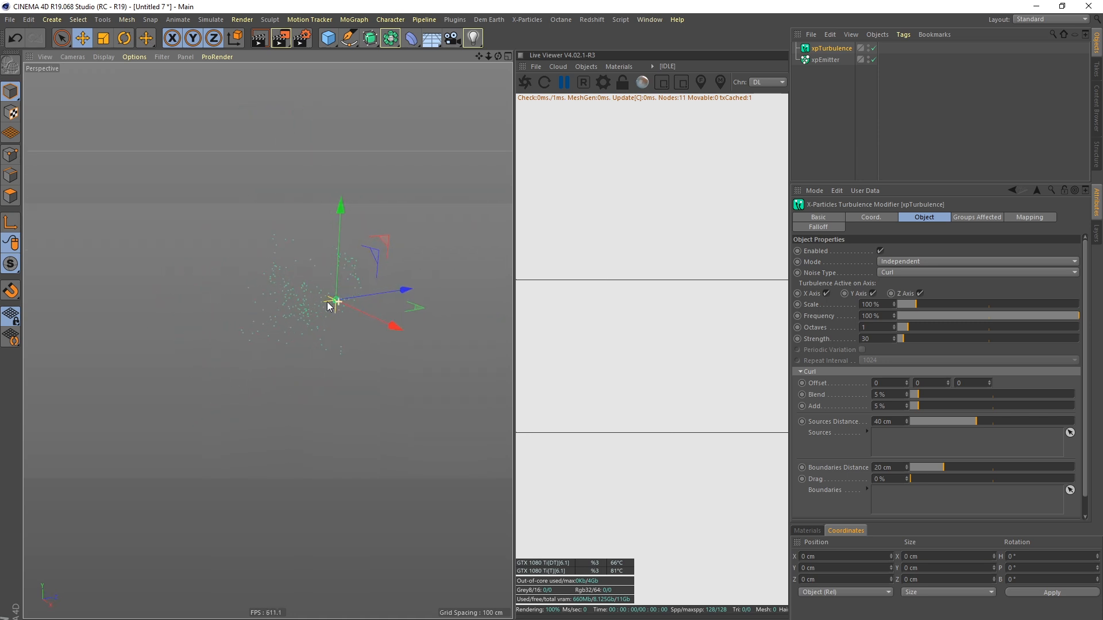
left_click(867, 304)
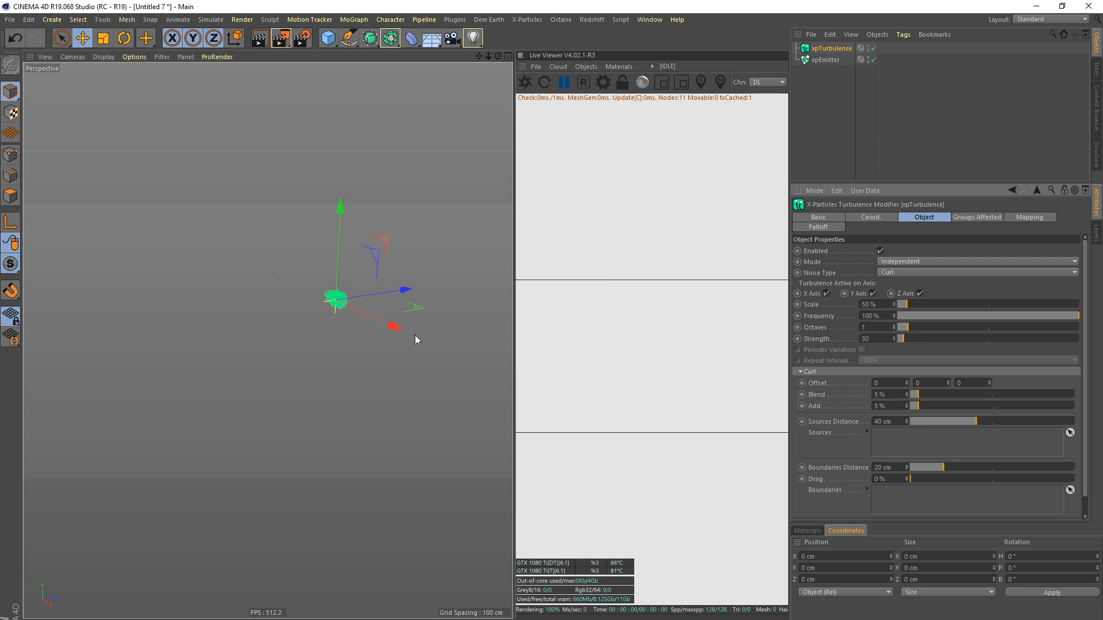
Set the emitter's shot count to 6000
left_click_drag(332, 299, 229, 302, "alt")
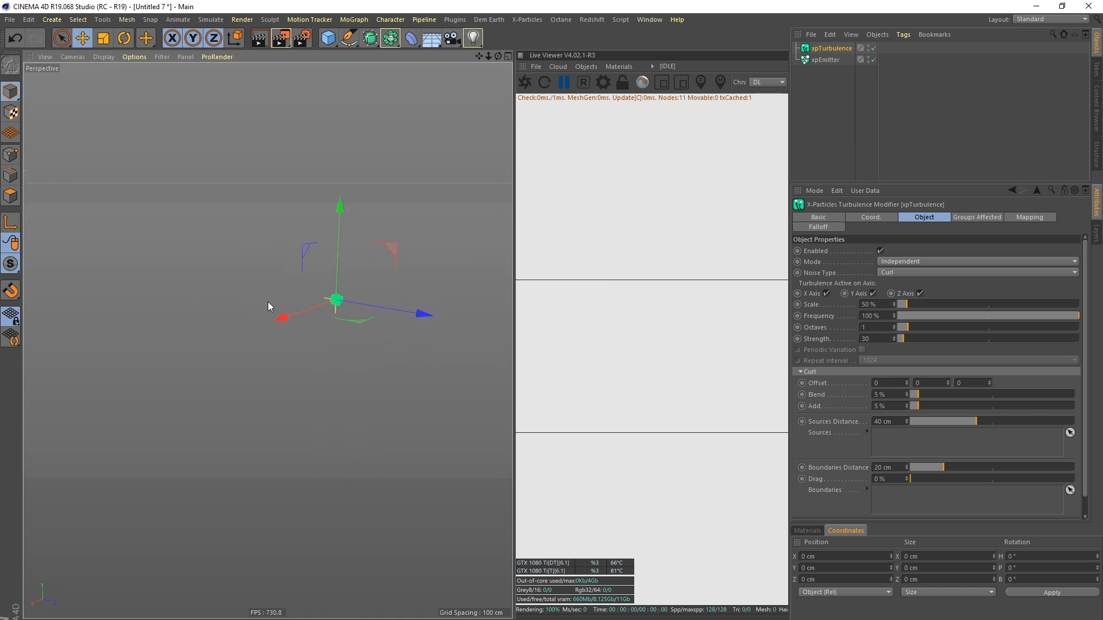
mouse_move(335, 300)
left_mouse_down("alt")
mouse_move(316, 299)
mouse_move(370, 301)
mouse_move(332, 299)
left_mouse_up("alt")
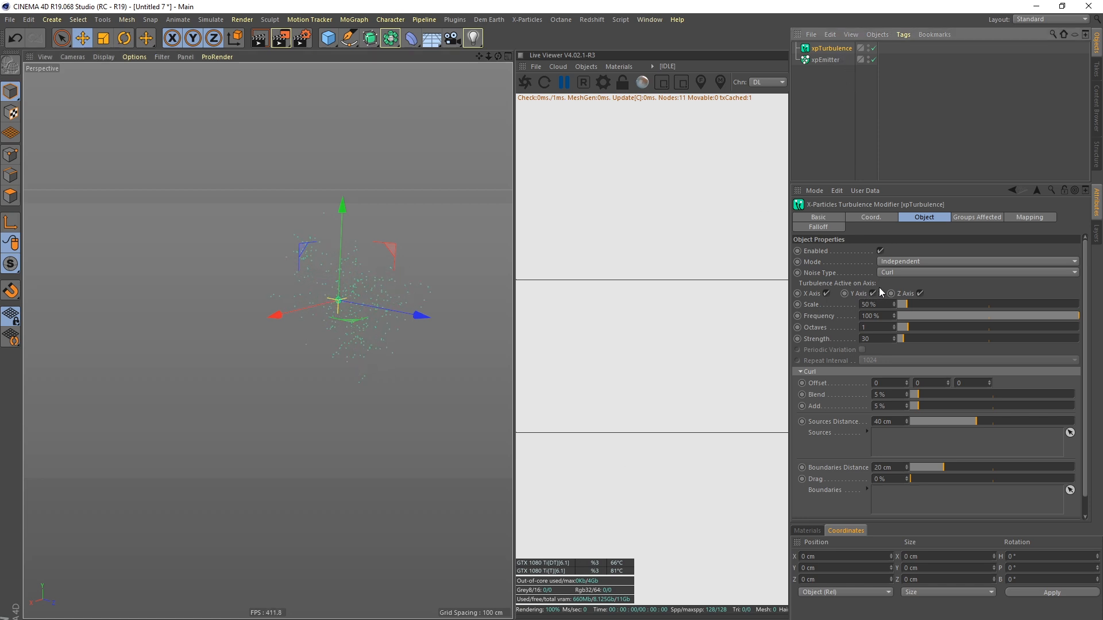
left_click(827, 62)
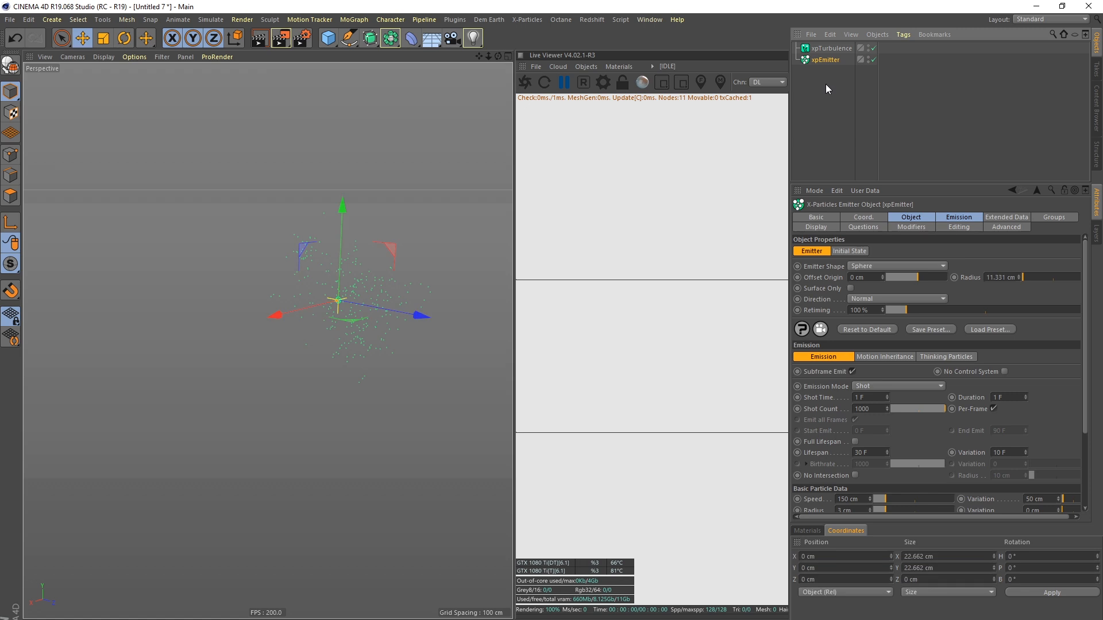
left_click(958, 217)
type("6000")
key("Return")
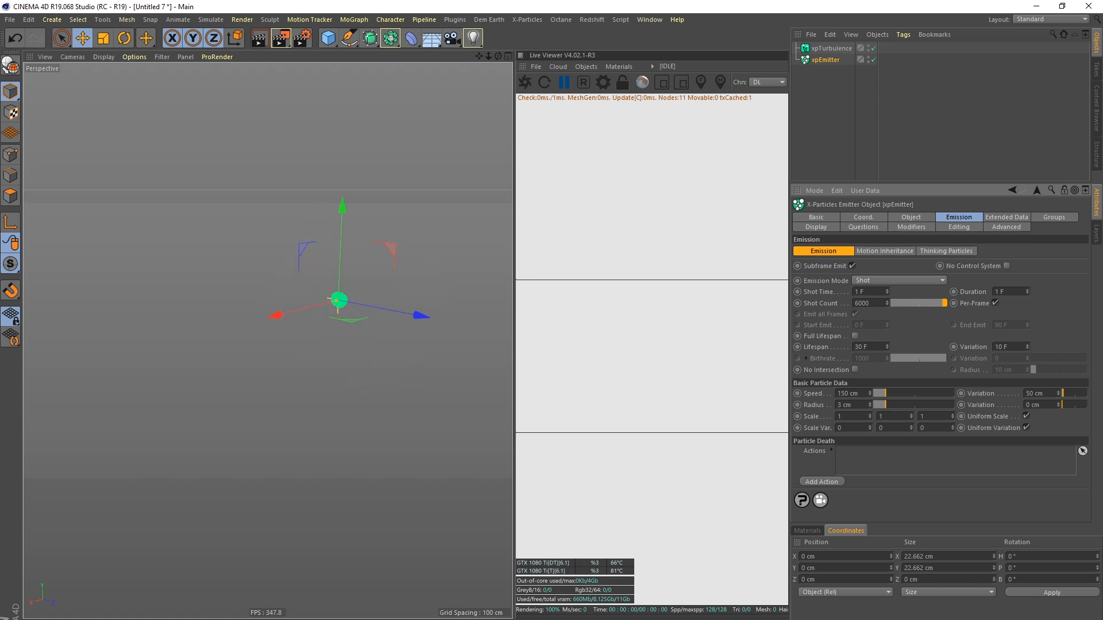
Set the turbulence modifier's scale to 70 % and its strength to 40
left_click(837, 51)
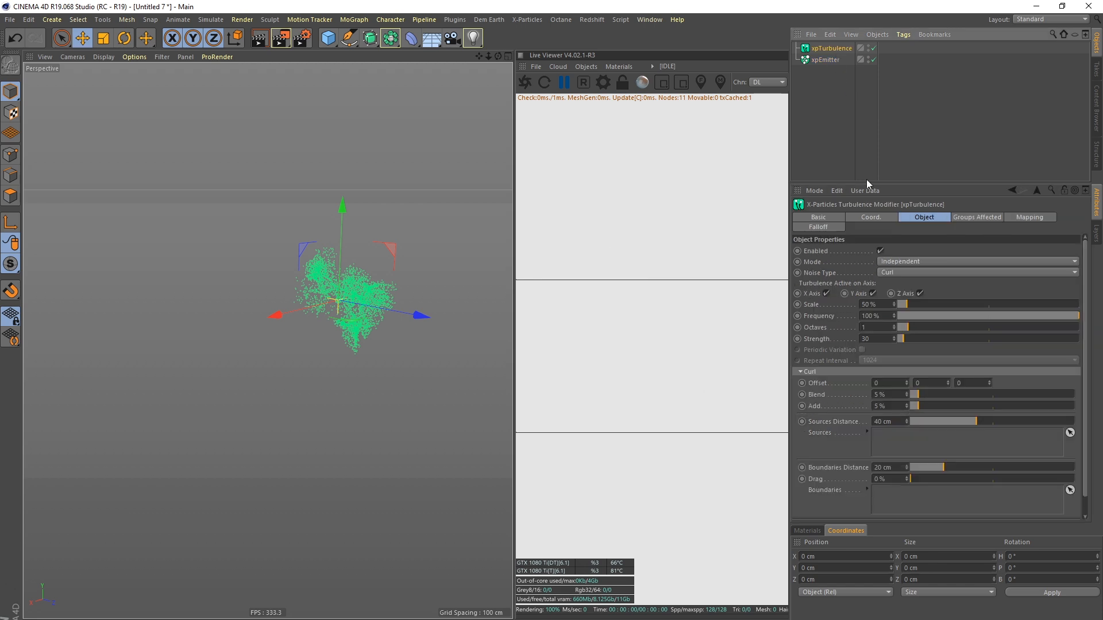
double_click(861, 339)
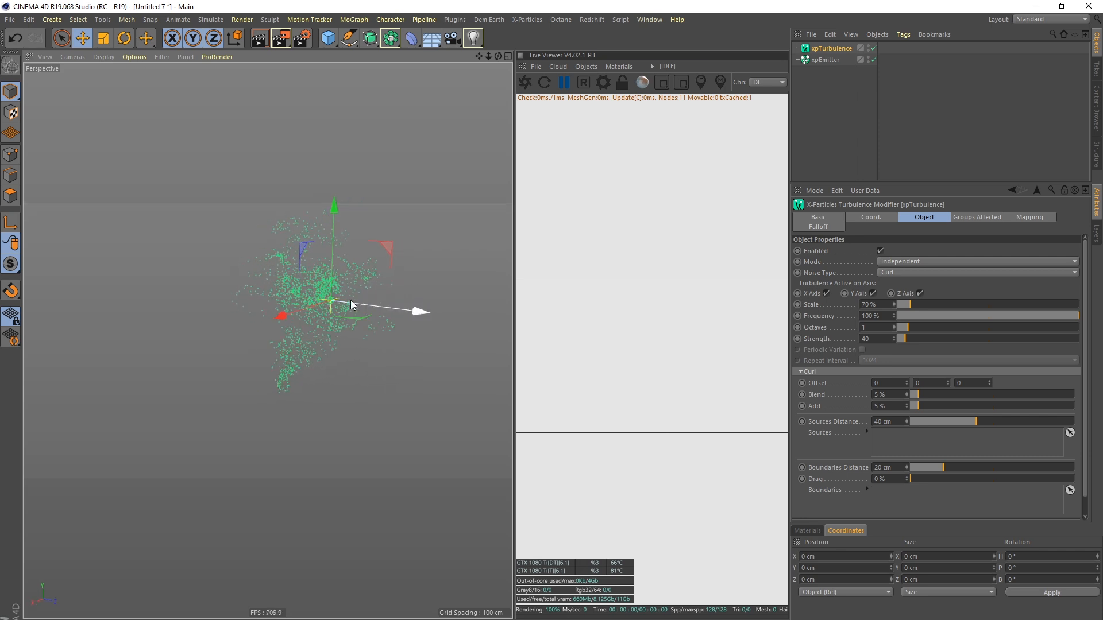
left_click(816, 102)
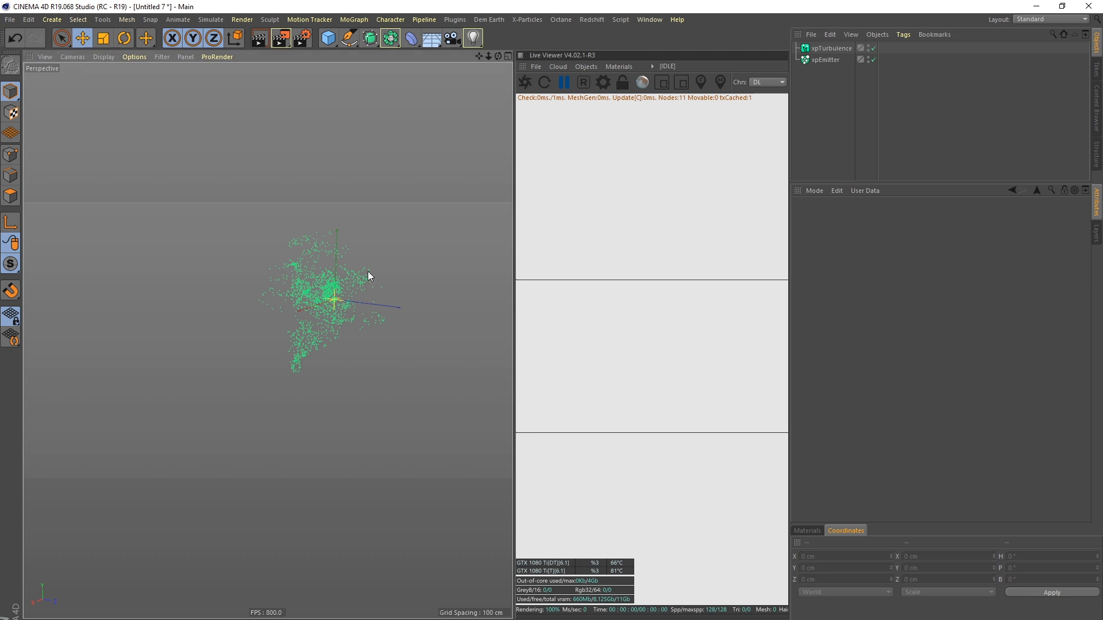
Add an xpExplosiaFX dynamics object to the scene
left_click(529, 20)
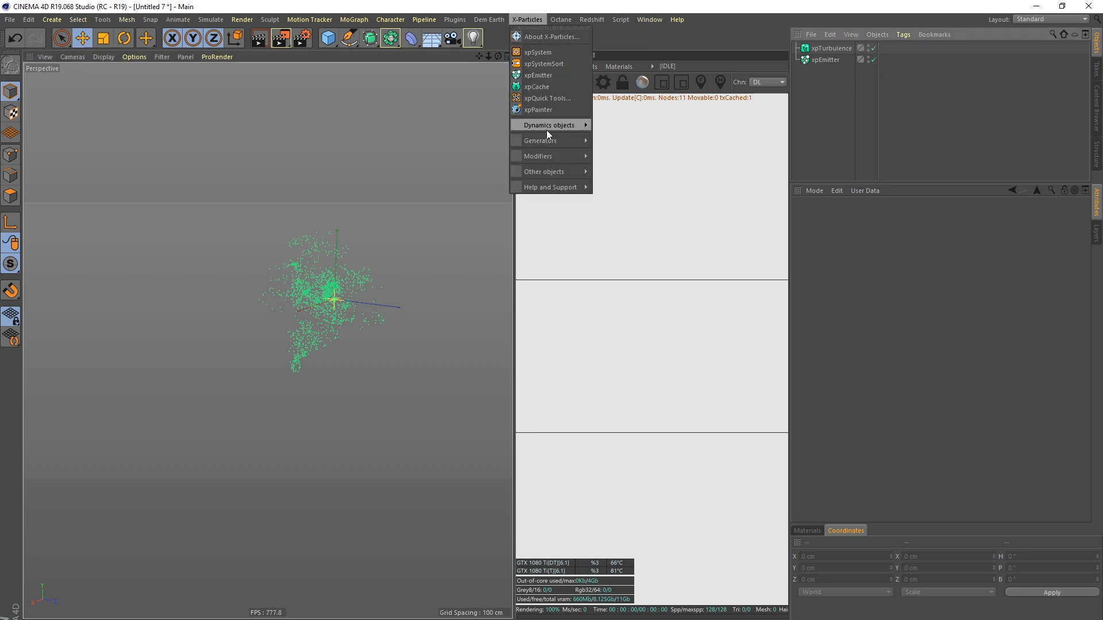
mouse_move(564, 126)
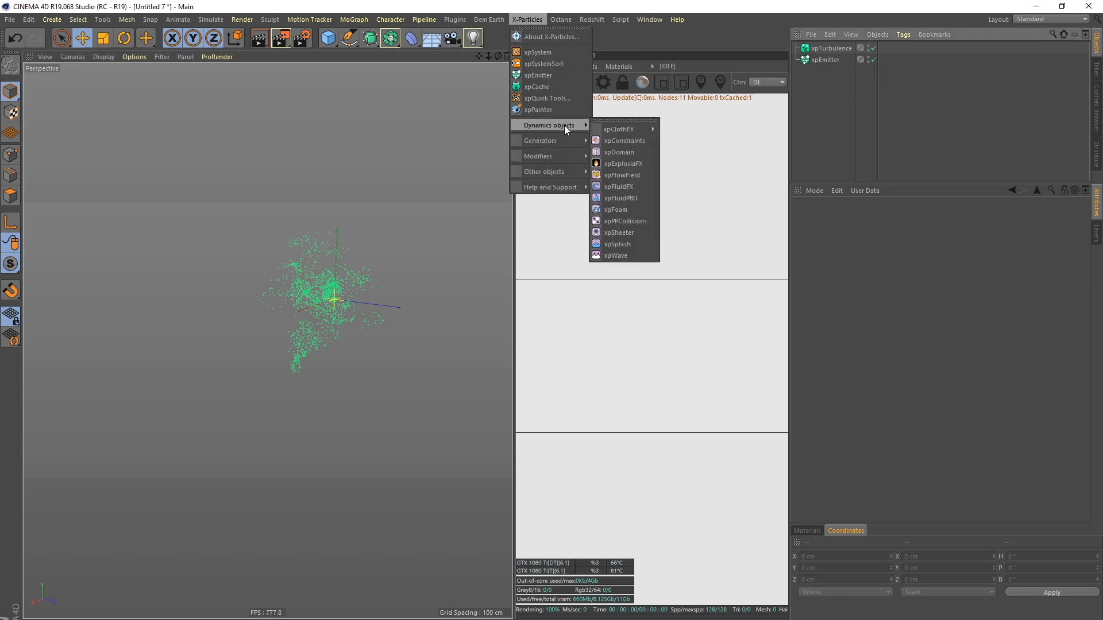
left_click(622, 163)
scroll(351, 297, "up", 3)
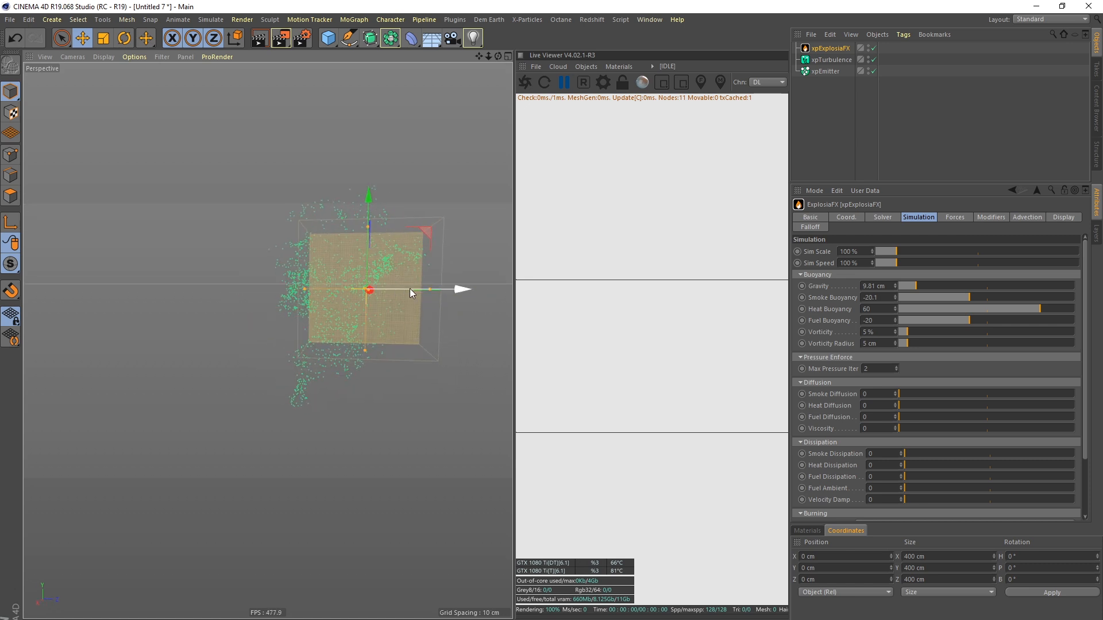
Enlarge the ExplosiaFX bounds around the particles to about 983 cm high and 861 cm deep along Z
left_click_drag(429, 288, 501, 288)
left_click_drag(304, 288, 234, 288)
left_click_drag(368, 227, 378, 144)
left_click_drag(364, 351, 369, 435)
left_click_drag(365, 289, 444, 290, "alt")
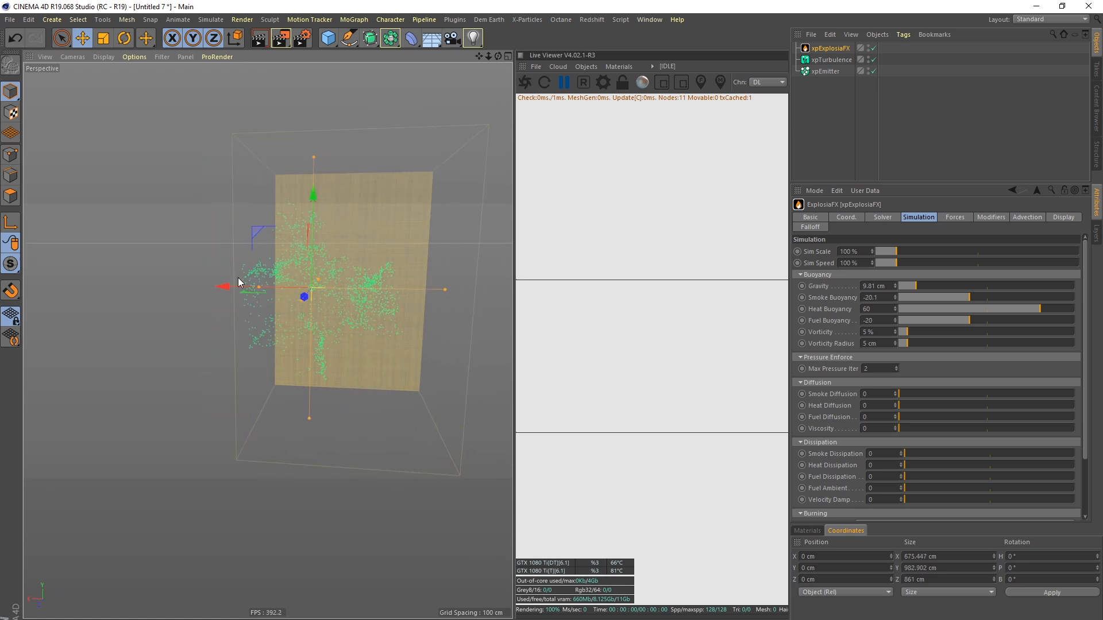
left_click_drag(253, 293, 460, 275)
left_click(15, 38)
Extend the ExplosiaFX bounds along Z to about 1189 cm and raise their top side
left_click_drag(317, 282, 343, 293, "alt")
left_click_drag(454, 285, 477, 287)
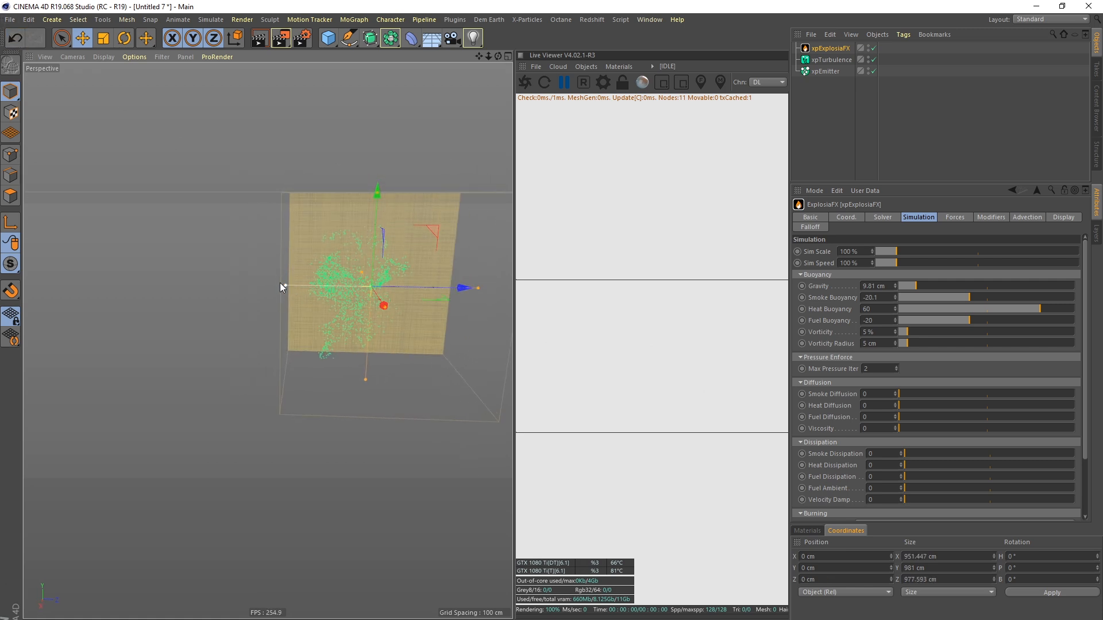
left_click_drag(286, 283, 256, 285)
left_click_drag(377, 193, 378, 172)
Widen the ExplosiaFX bounds along X to about 1257 cm and extend their height to about 1291 cm
left_click_drag(332, 299, 344, 335, "alt")
left_click_drag(345, 335, 192, 210, "alt")
left_click_drag(368, 209, 388, 211)
mouse_move(291, 192)
left_mouse_down("alt")
mouse_move(442, 193)
mouse_move(277, 206)
left_mouse_up("alt")
middle_click_drag(316, 189, 284, 233, "alt")
right_click_drag(284, 234, 308, 219, "alt")
left_click_drag(309, 219, 319, 212, "alt")
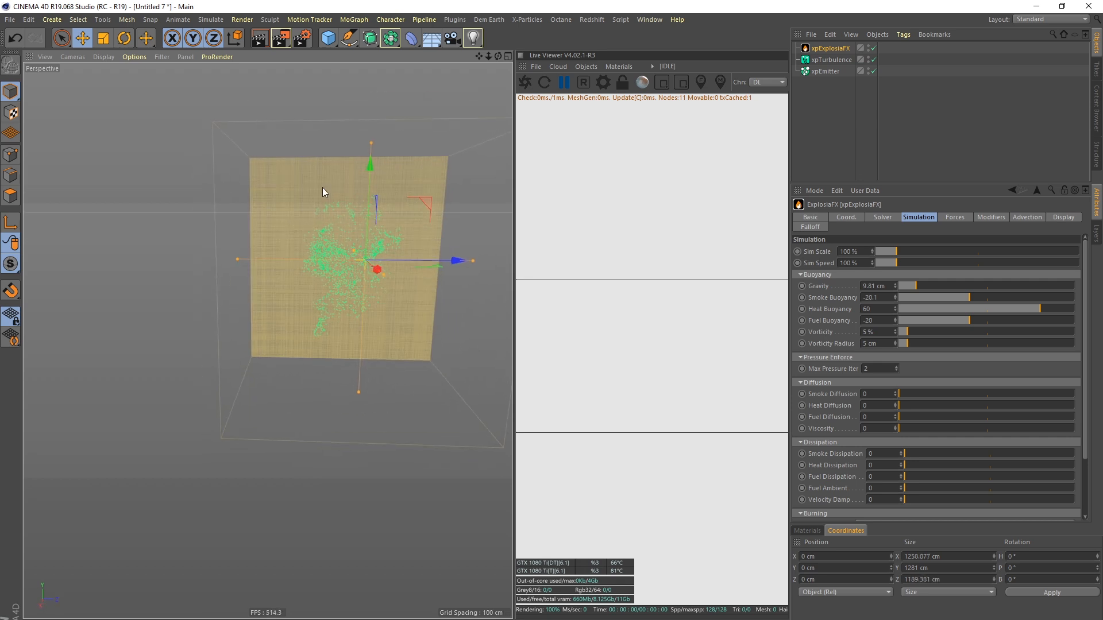
left_click_drag(374, 143, 373, 141)
left_click_drag(362, 190, 294, 221, "alt")
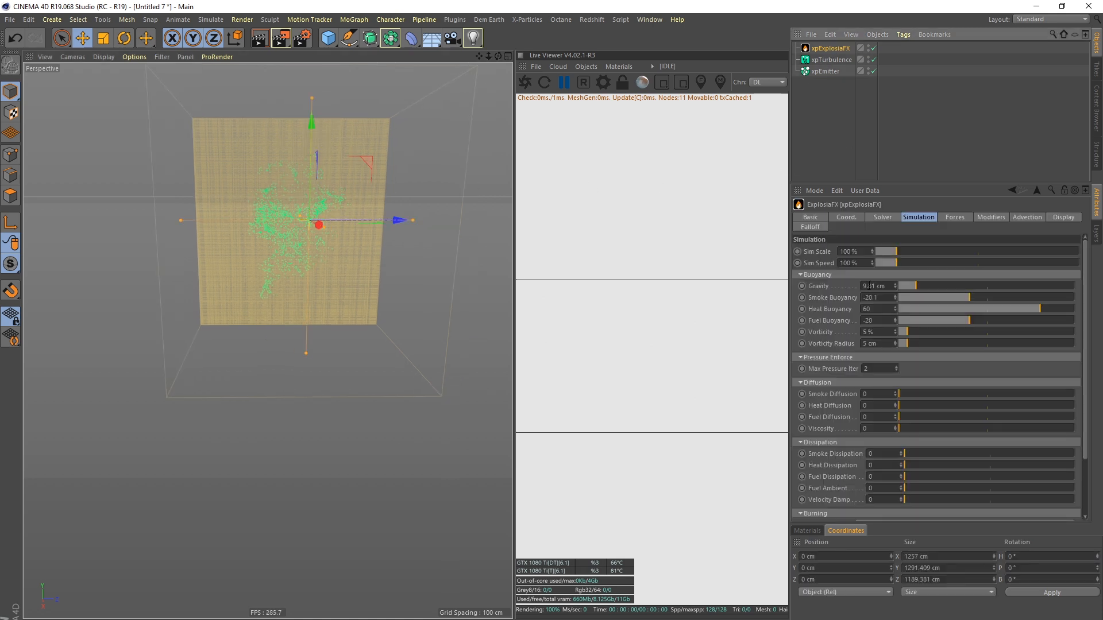
Set the ExplosiaFX solver's voxel size to 5 cm and examine the grid density
left_click(883, 217)
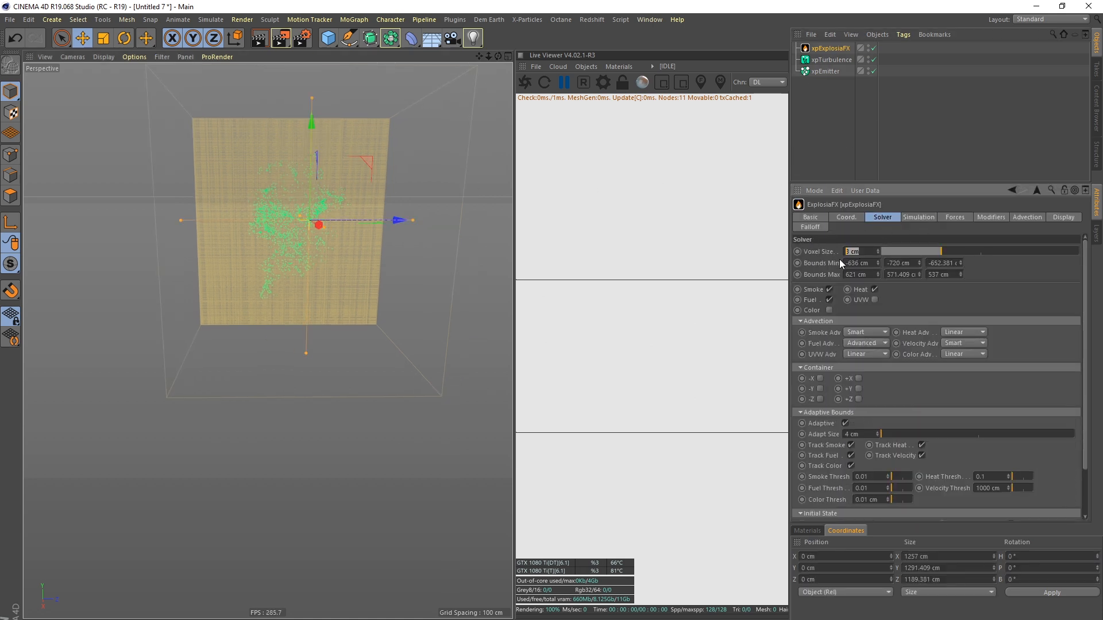
type("5")
key("Return")
mouse_move(367, 202)
left_mouse_down("alt")
mouse_move(336, 211)
mouse_move(357, 198)
left_mouse_up("alt")
right_click_drag(367, 145, 352, 179, "alt")
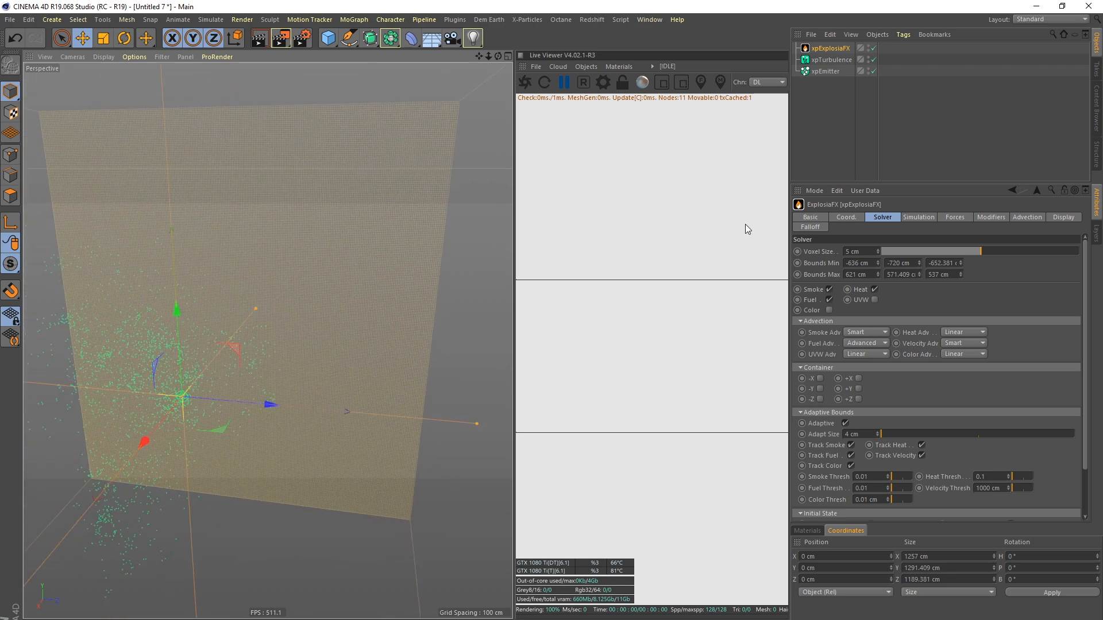
Set the ExplosiaFX solver's voxel size to 8 cm
double_click(849, 252)
type("8")
key("Return")
left_click_drag(354, 257, 408, 162, "alt")
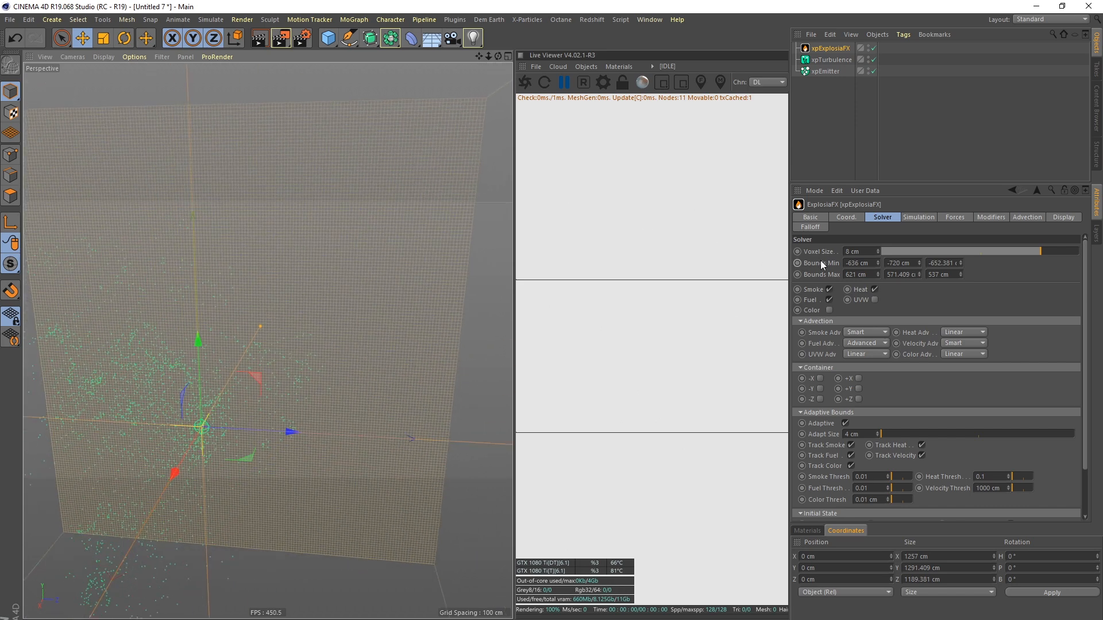
left_click_drag(204, 430, 265, 338, "alt")
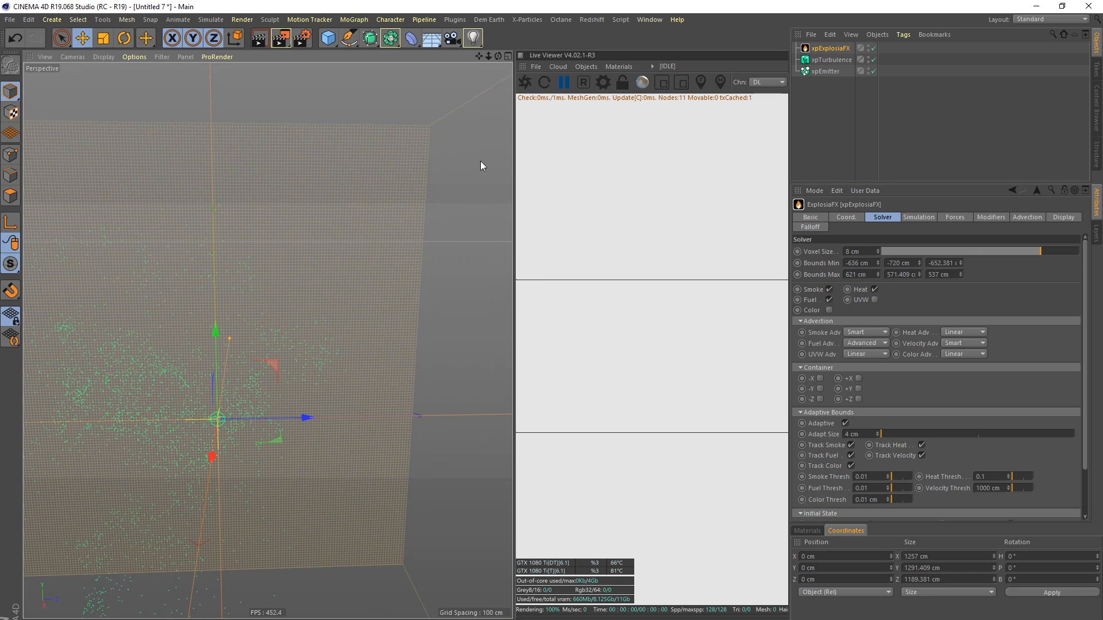
Replay the simulation and check how the particles spread inside the ExplosiaFX bounds
scroll(301, 371, "down", 4)
left_click_drag(247, 398, 267, 360, "alt")
scroll(253, 369, "down", 2)
key("shift+f")
key("F8")
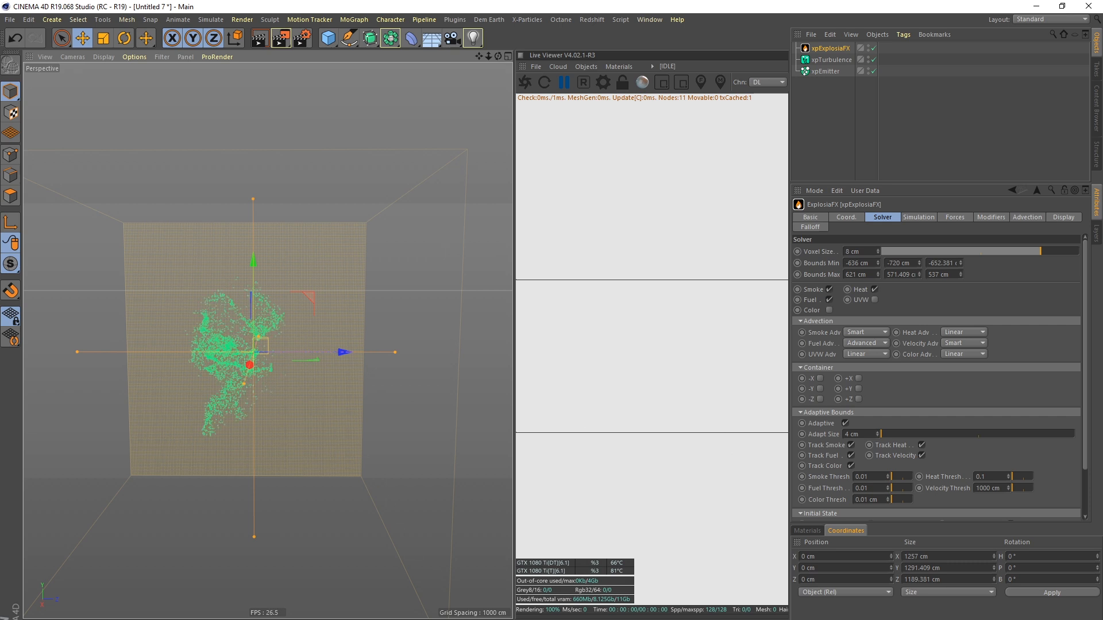
middle_click_drag(262, 363, 275, 304, "alt")
scroll(292, 307, "down", 1)
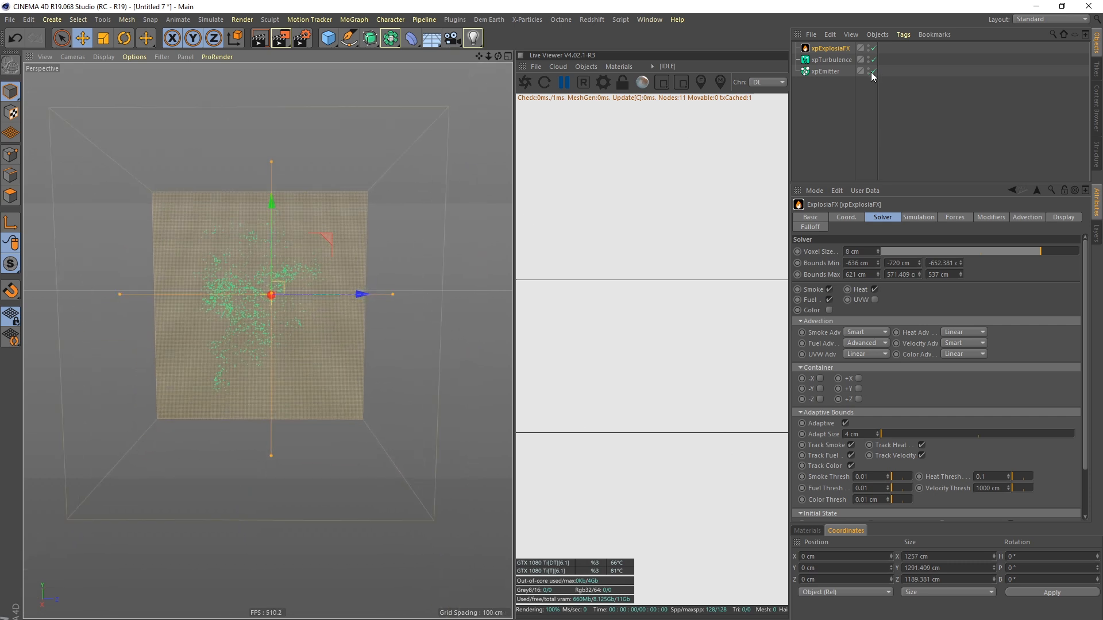
Examine the emitter's extended physical data, including temperature, smoke and fuel, and replay the particle emission
left_click(830, 73)
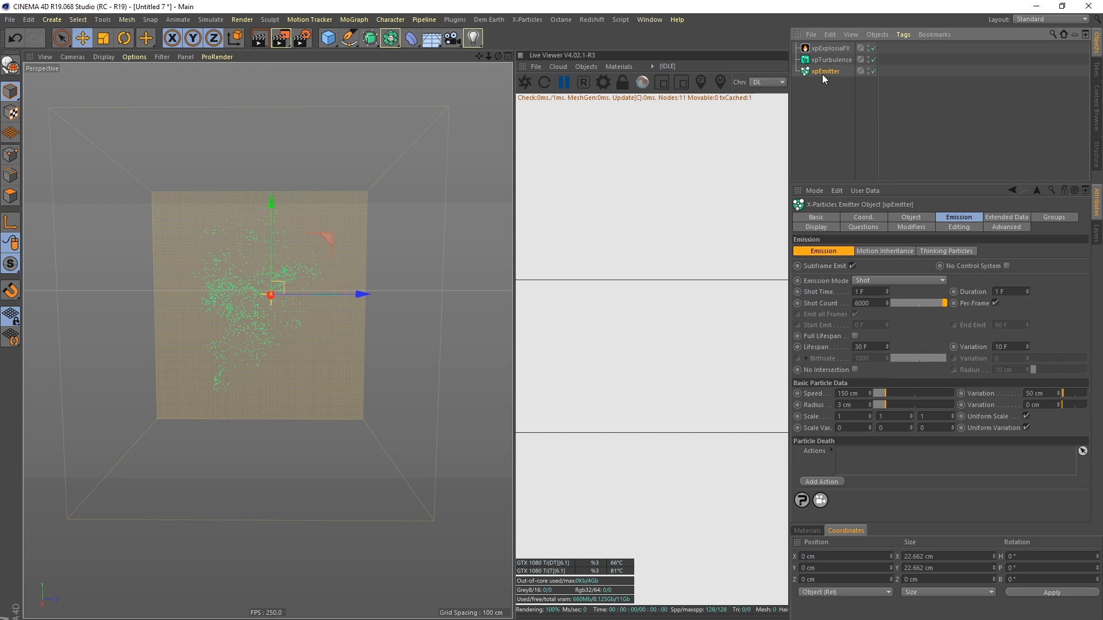
left_click(1005, 217)
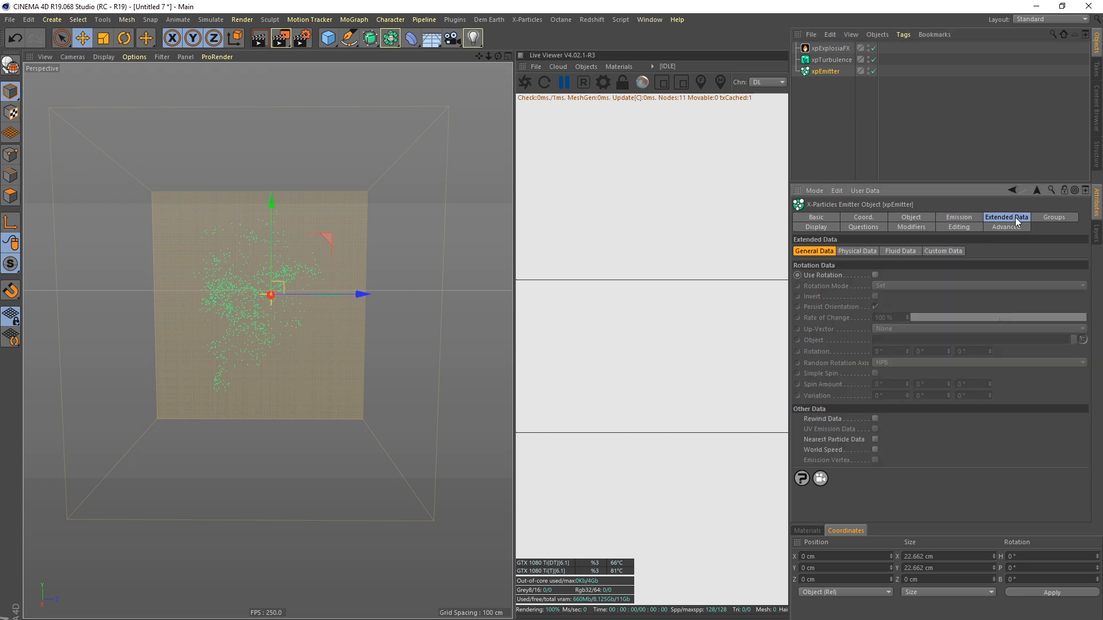
left_click(857, 251)
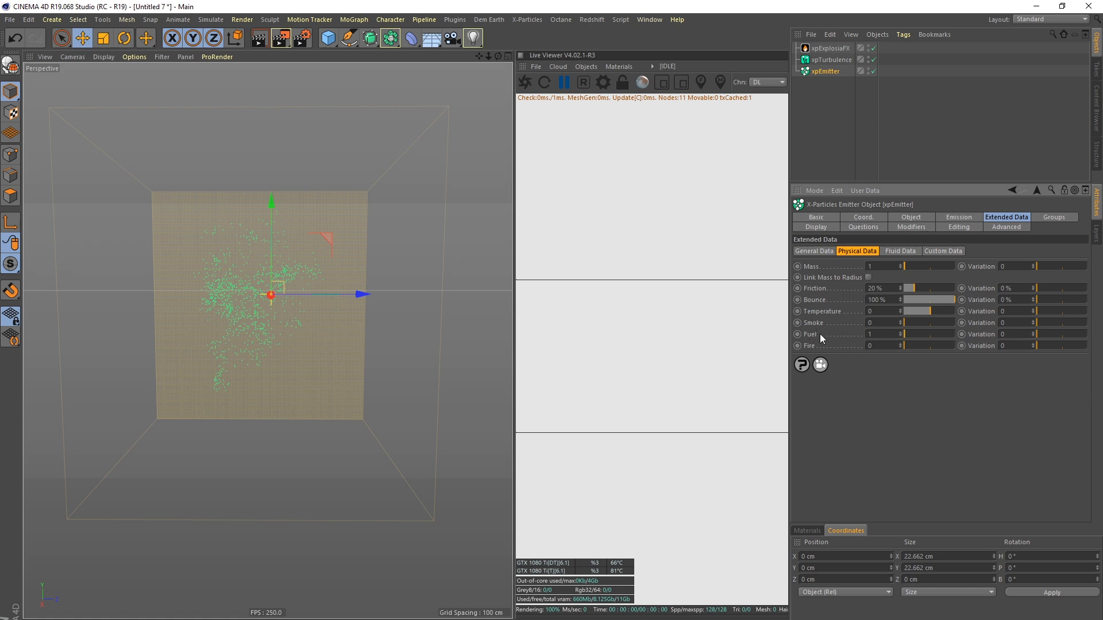
key("shift+f")
key("F8")
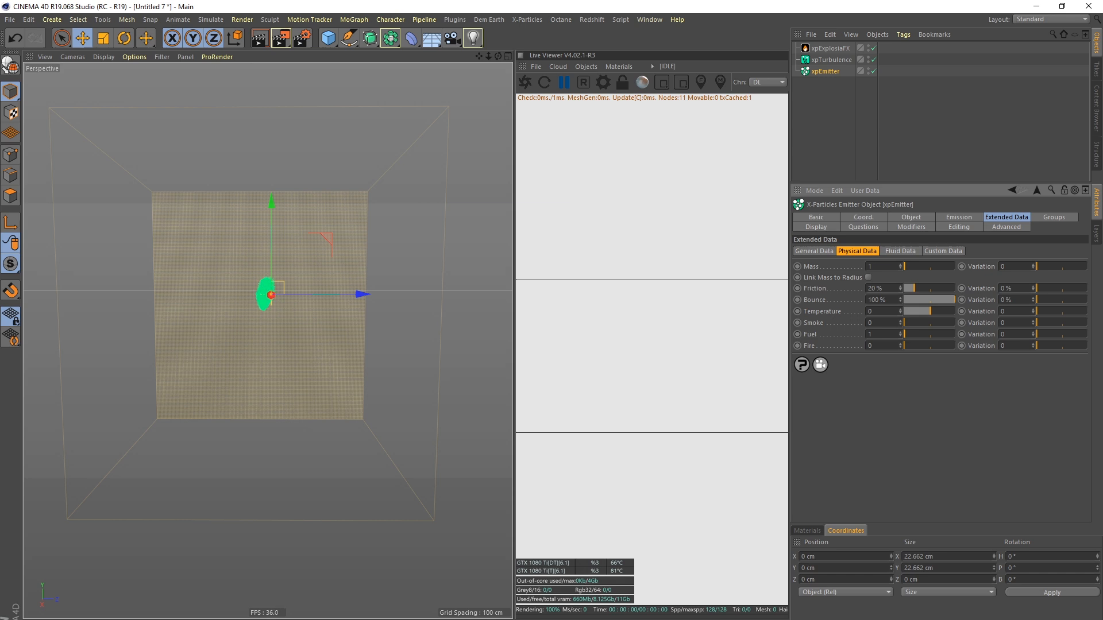
mouse_move(242, 296)
left_mouse_down("alt")
mouse_move(185, 320)
mouse_move(226, 307)
left_mouse_up("alt")
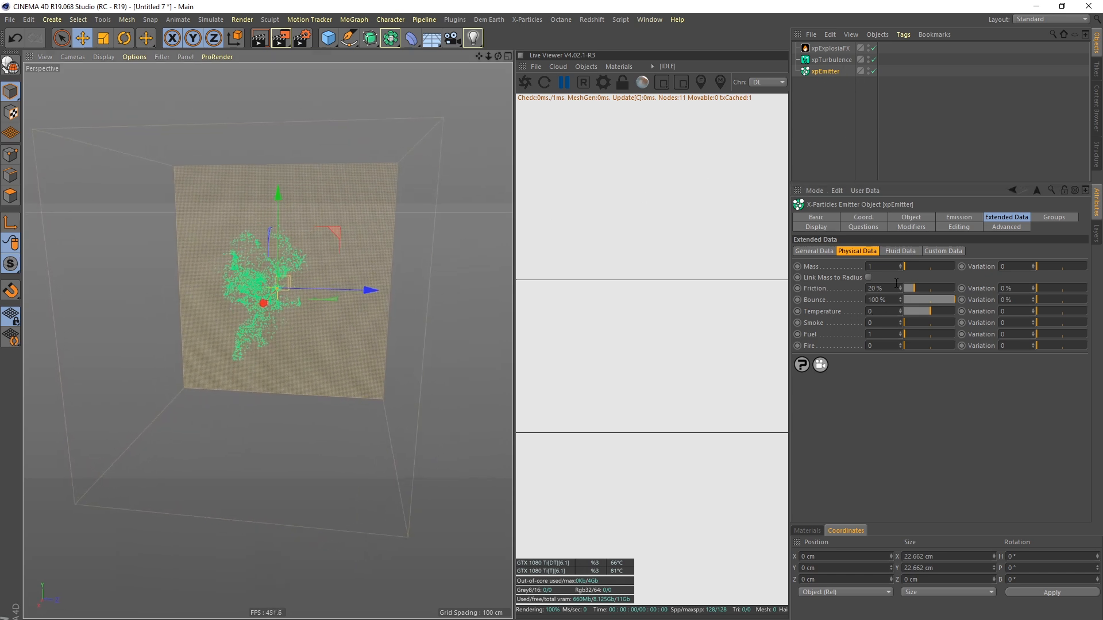
mouse_move(259, 276)
left_mouse_down("alt")
mouse_move(237, 277)
mouse_move(256, 277)
left_mouse_up("alt")
key("shift+f")
key("F8")
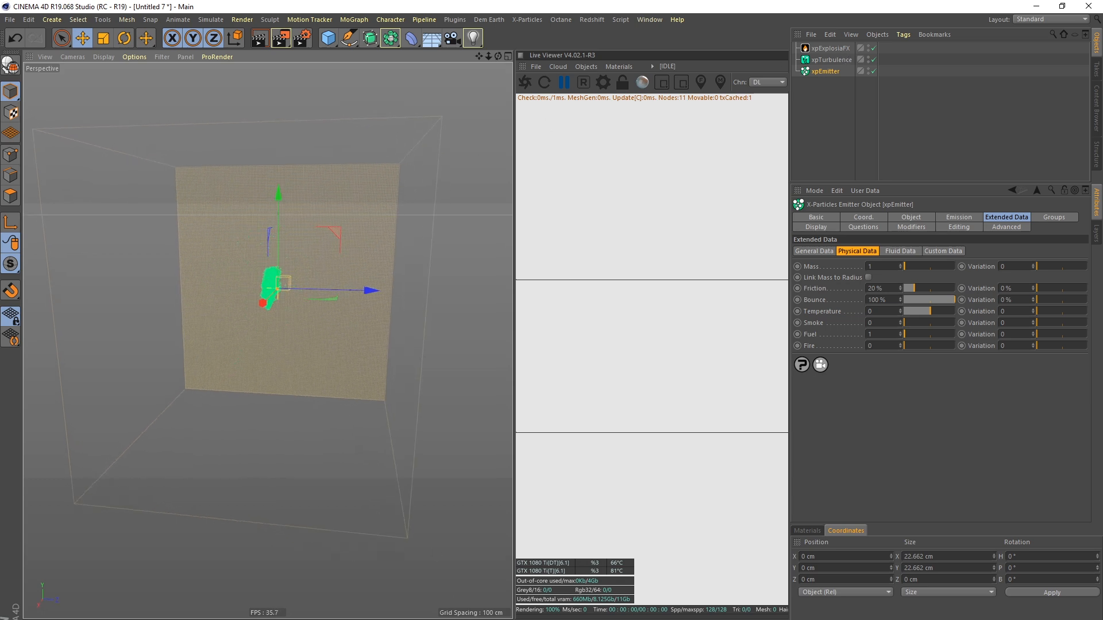
left_click_drag(259, 287, 287, 270, "alt")
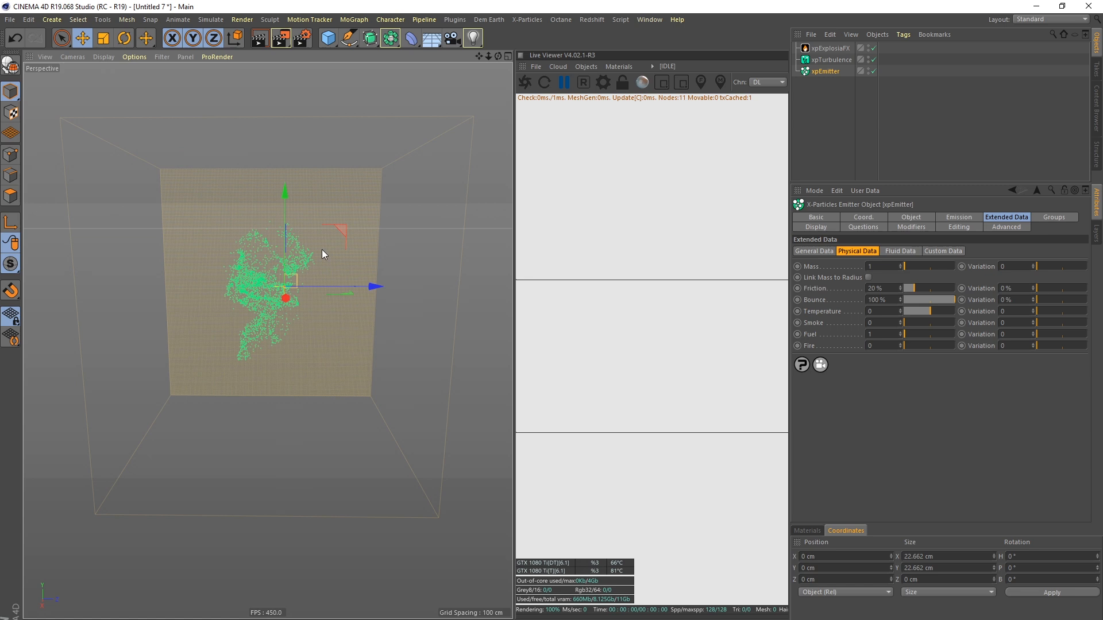
Add an xpExplosiaFX Source tag to the emitter and check the simulated smoke and fire from several angles
right_click(826, 73)
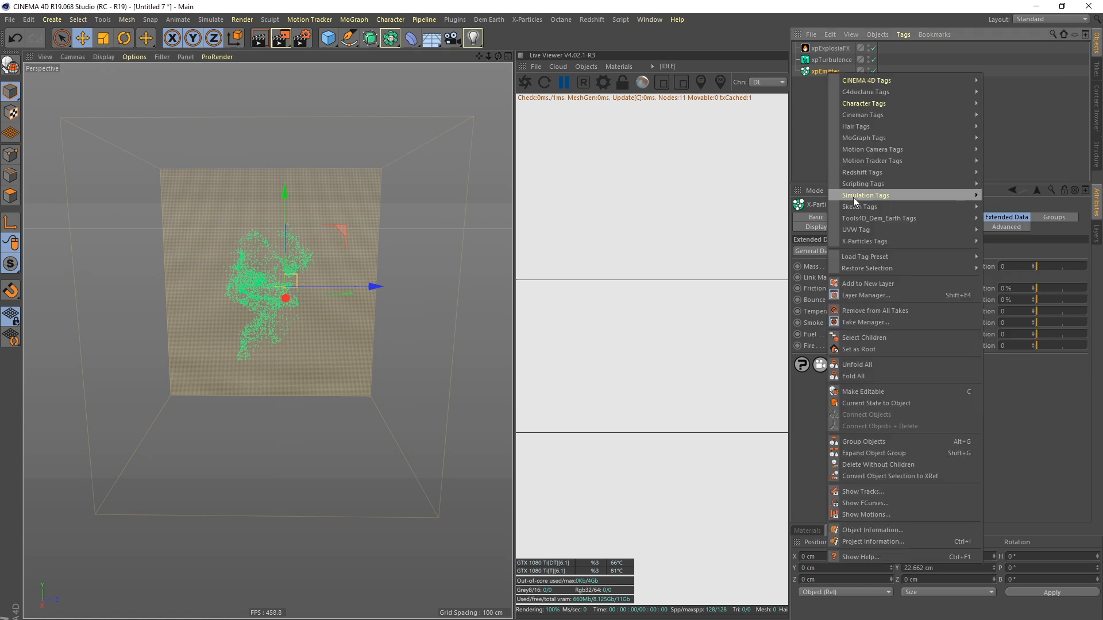
mouse_move(860, 241)
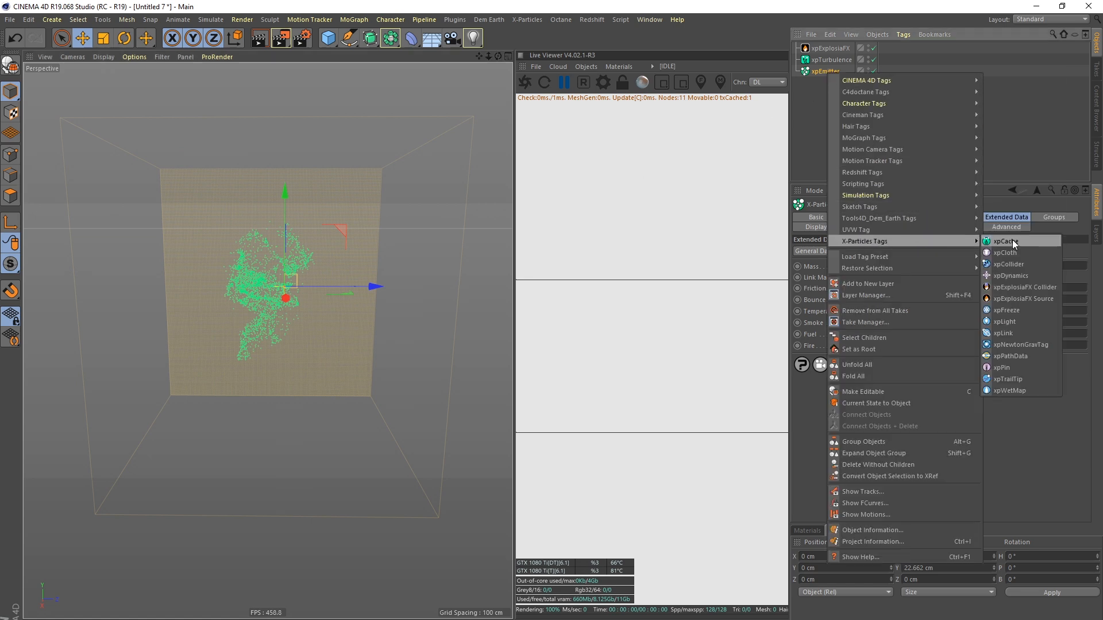
left_click(1025, 298)
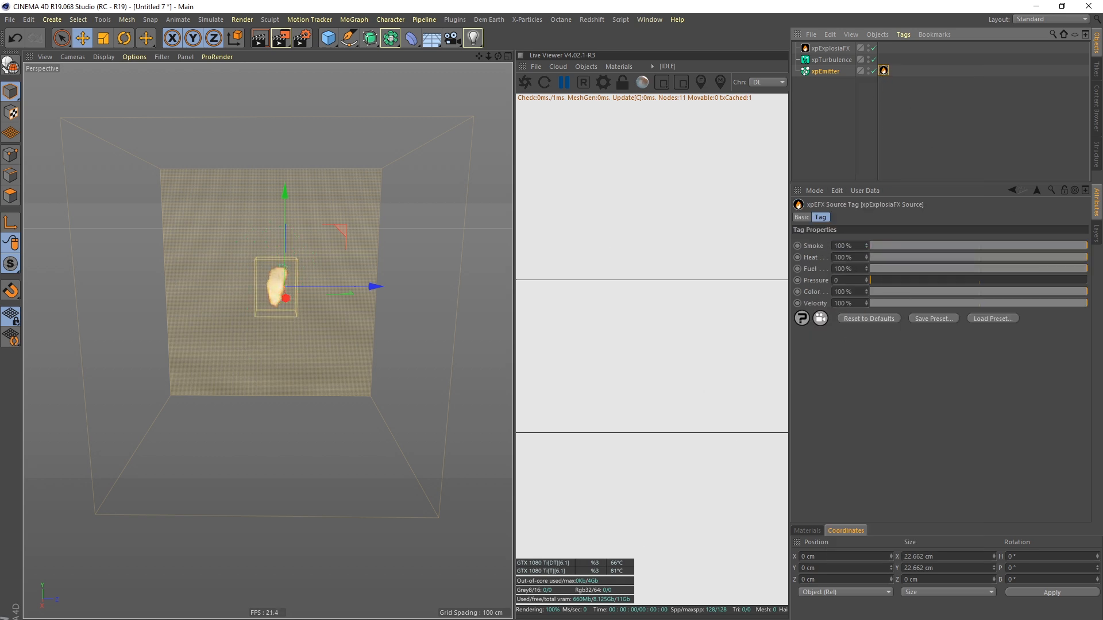
left_click_drag(268, 339, 275, 311, "alt")
right_click_drag(255, 294, 319, 271, "alt")
left_click_drag(313, 271, 247, 275, "alt")
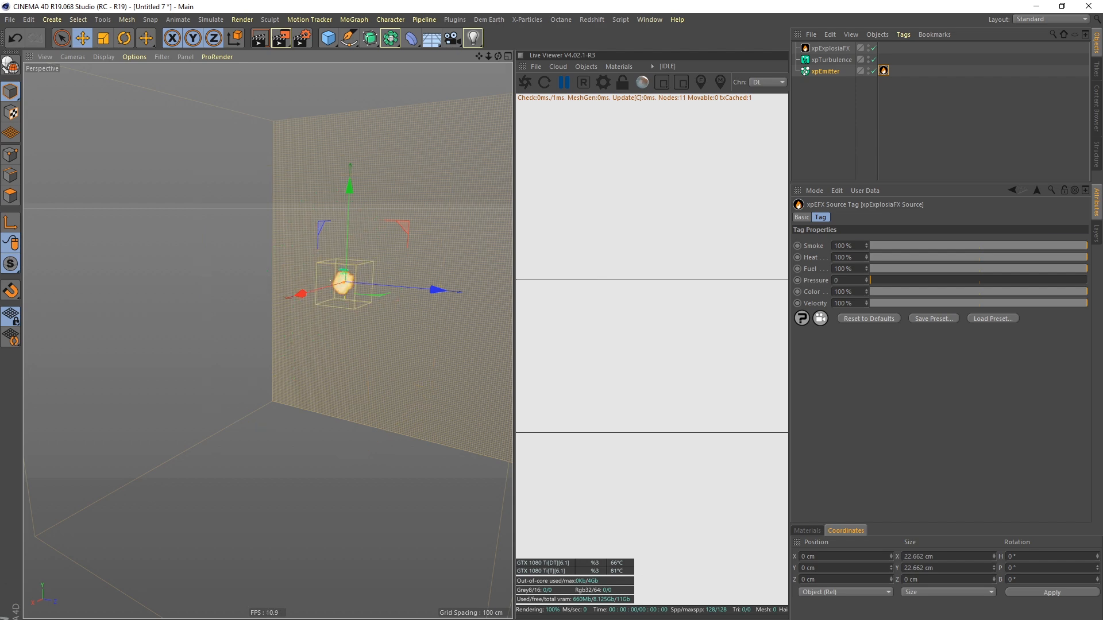
mouse_move(300, 295)
left_mouse_down("alt")
mouse_move(207, 259)
mouse_move(326, 290)
mouse_move(287, 278)
left_mouse_up("alt")
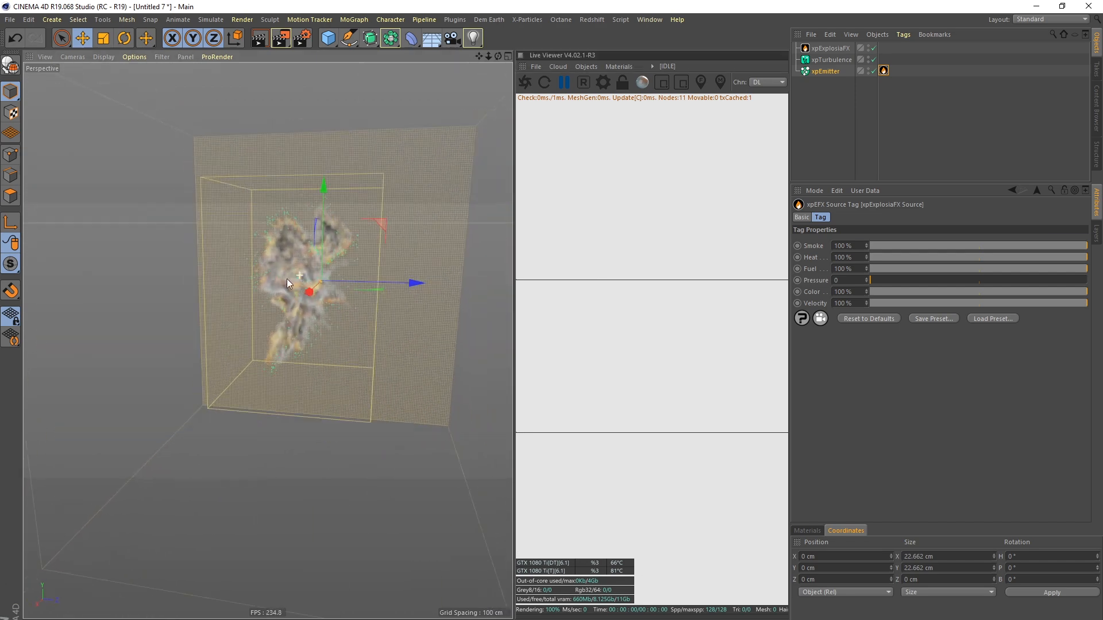
Set the emitter's particle radius to 6 cm
left_click(825, 70)
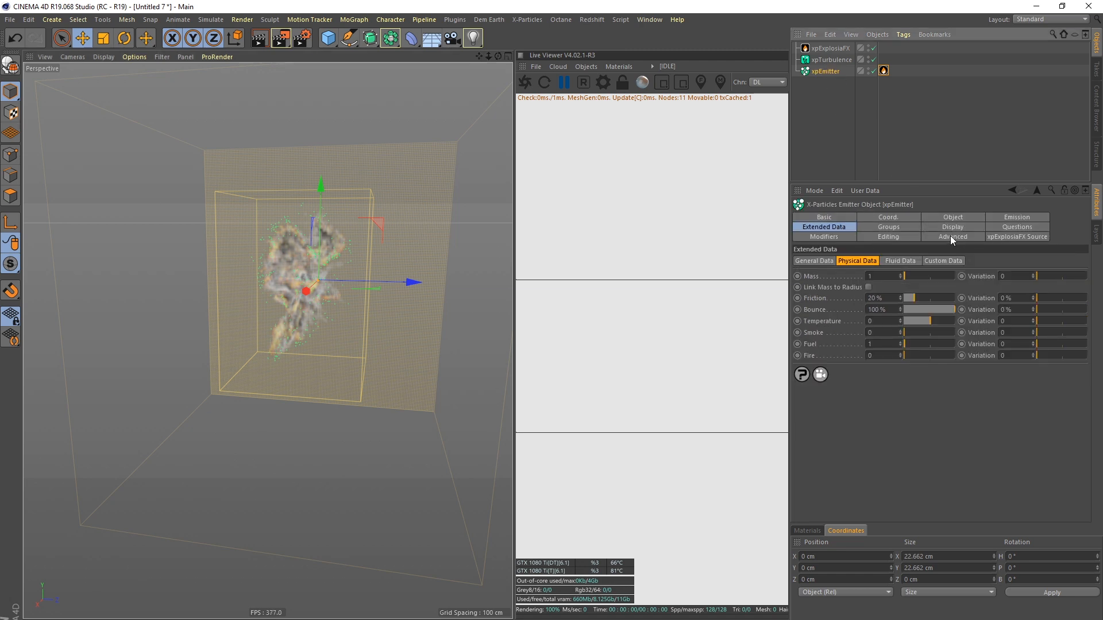
left_click(953, 218)
left_click(1014, 220)
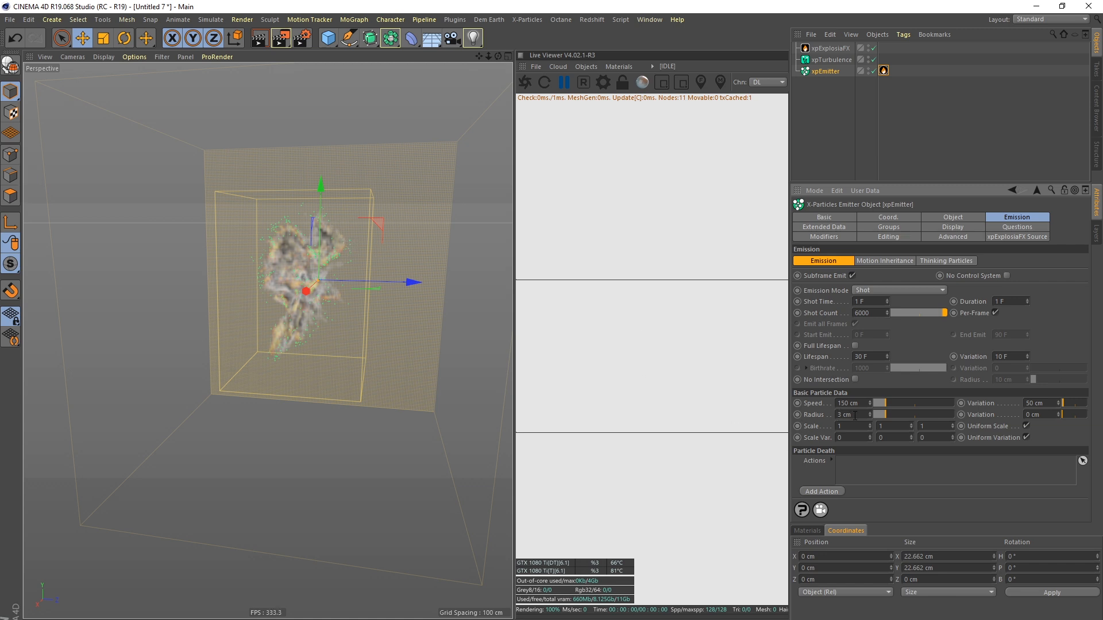
type("6")
key("Return")
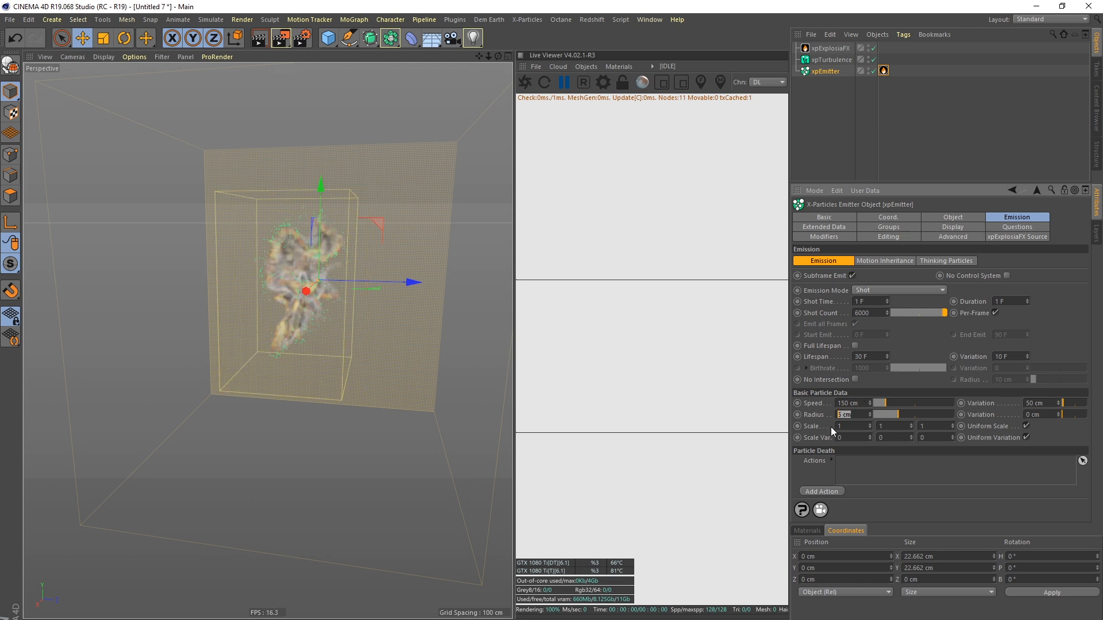
Set the emitter's particle radius to 20 cm and check the simulated smoke and fire from several angles
type("20")
key("Return")
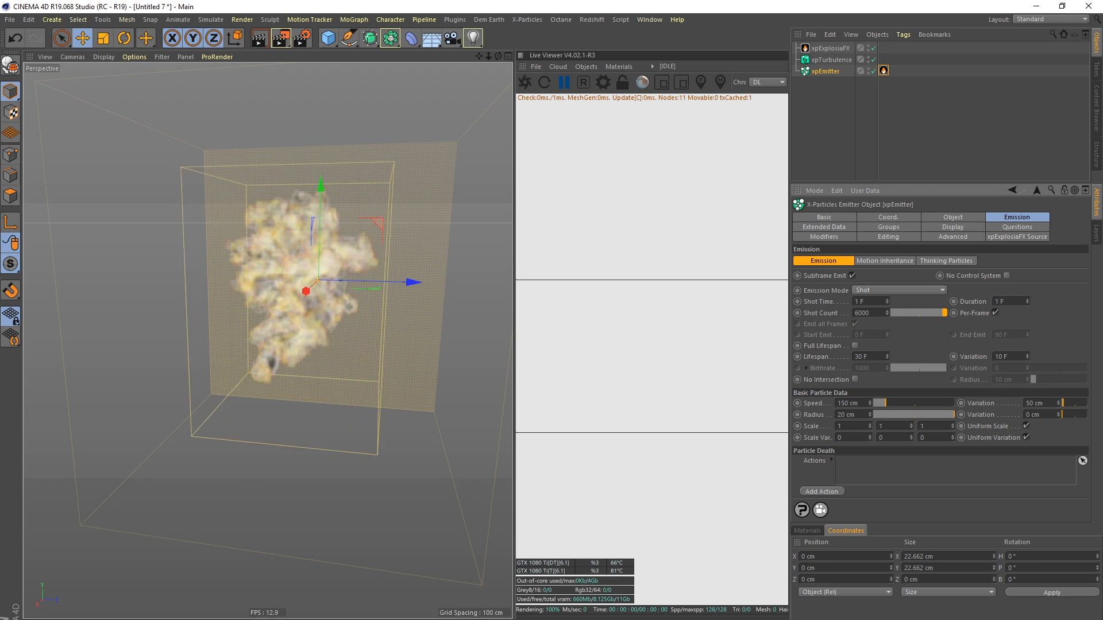
left_click_drag(348, 255, 364, 218, "alt")
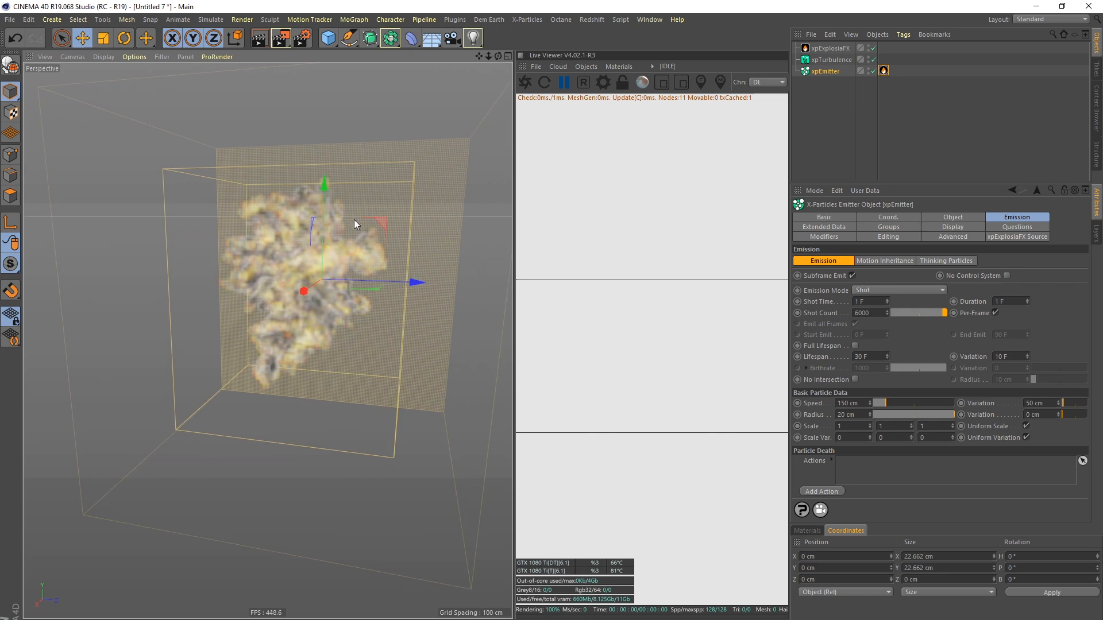
left_click_drag(303, 194, 334, 239, "alt")
Set the emitter's particle radius to 5 cm and review the resulting smoke
left_click(857, 414)
key("Return")
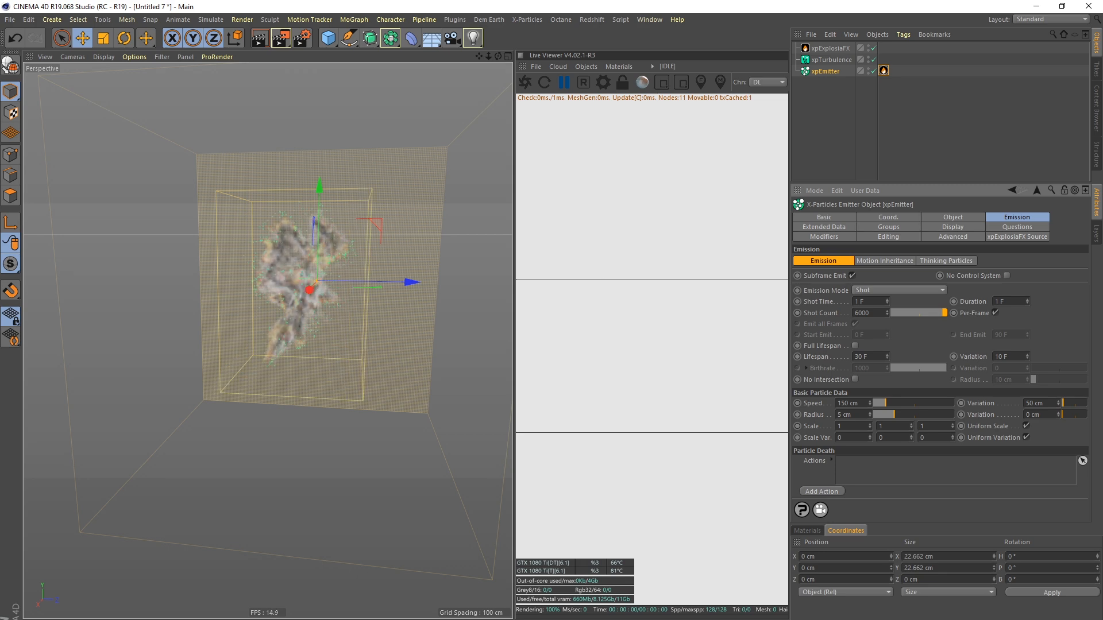
left_click_drag(341, 279, 459, 272, "alt")
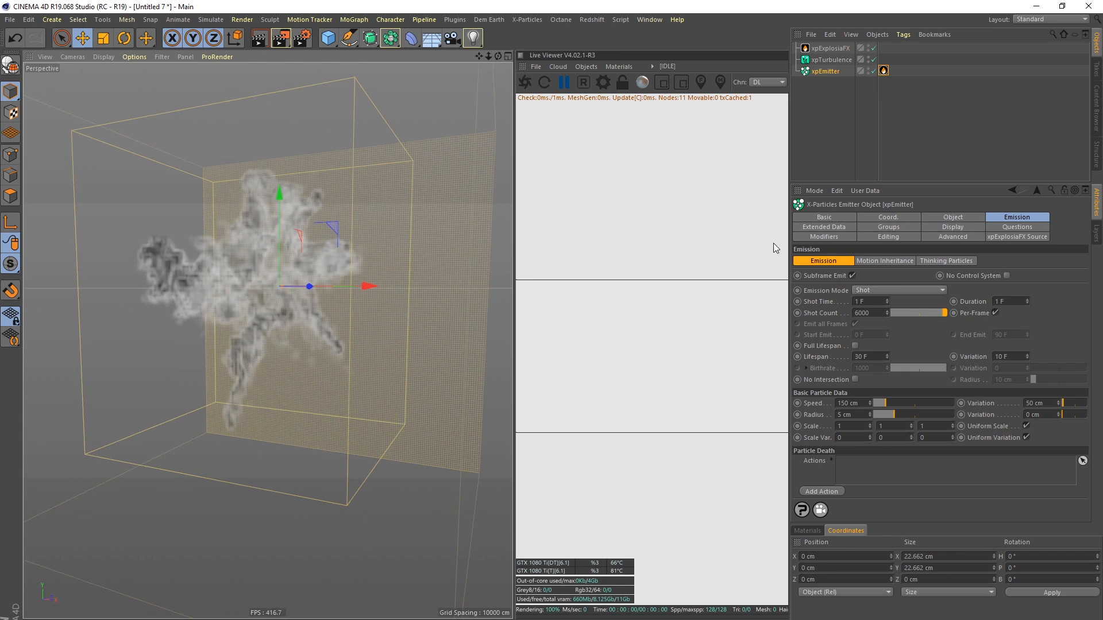
Raise the ExplosiaFX display slices to 142, replay the simulation and inspect the smoke from several angles
left_click(963, 227)
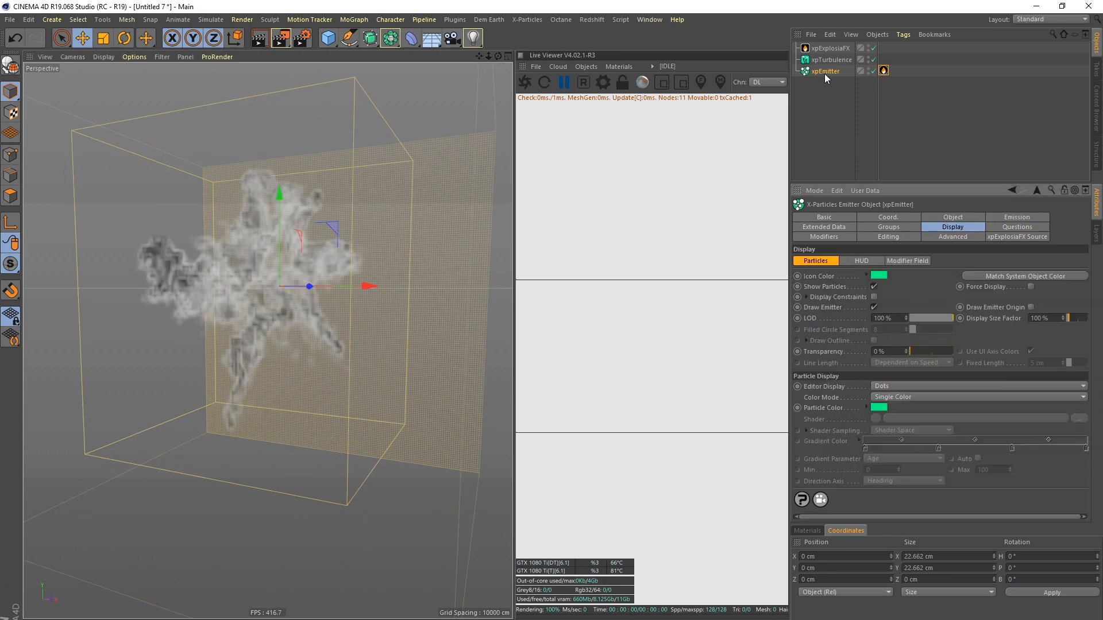
left_click(831, 49)
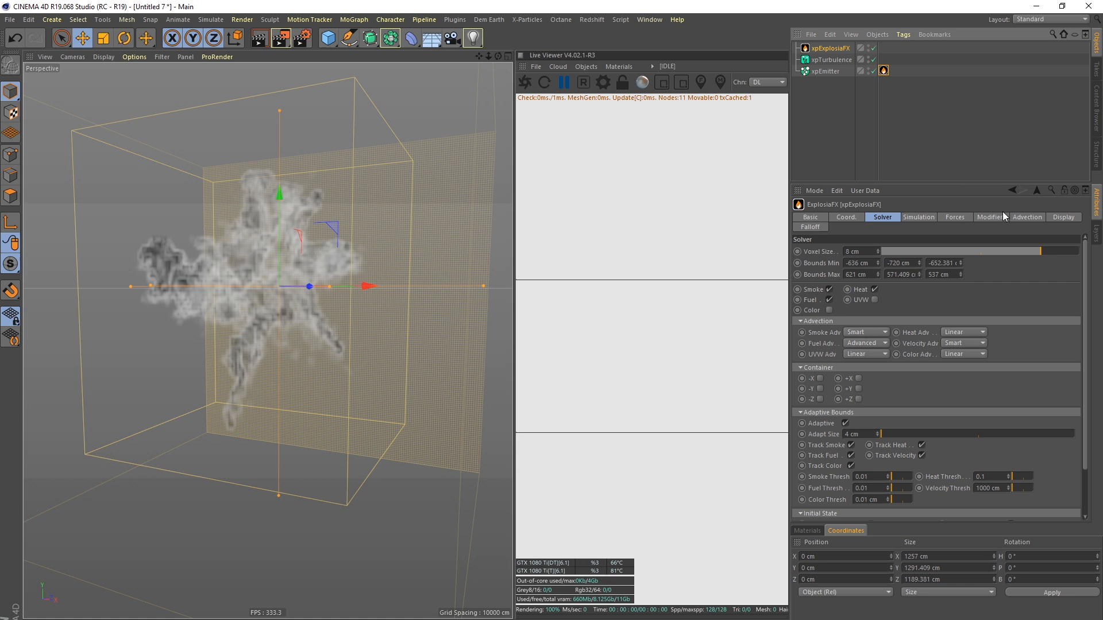
left_click(1062, 218)
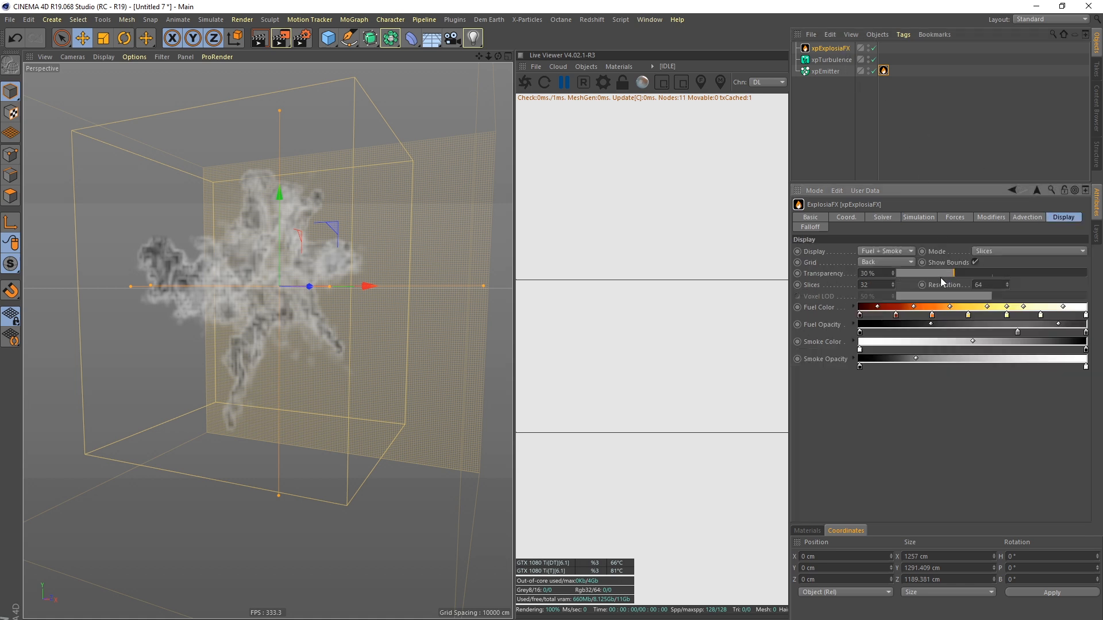
left_click_drag(893, 286, 906, 224)
left_click_drag(295, 258, 572, 616, "alt")
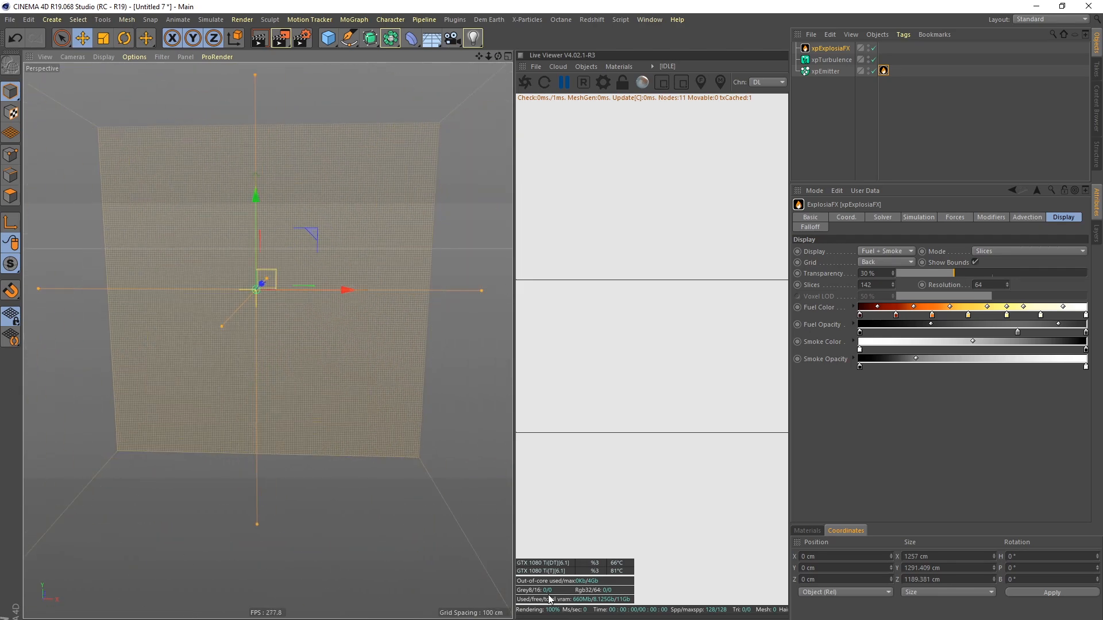
right_click_drag(308, 323, 281, 339, "alt")
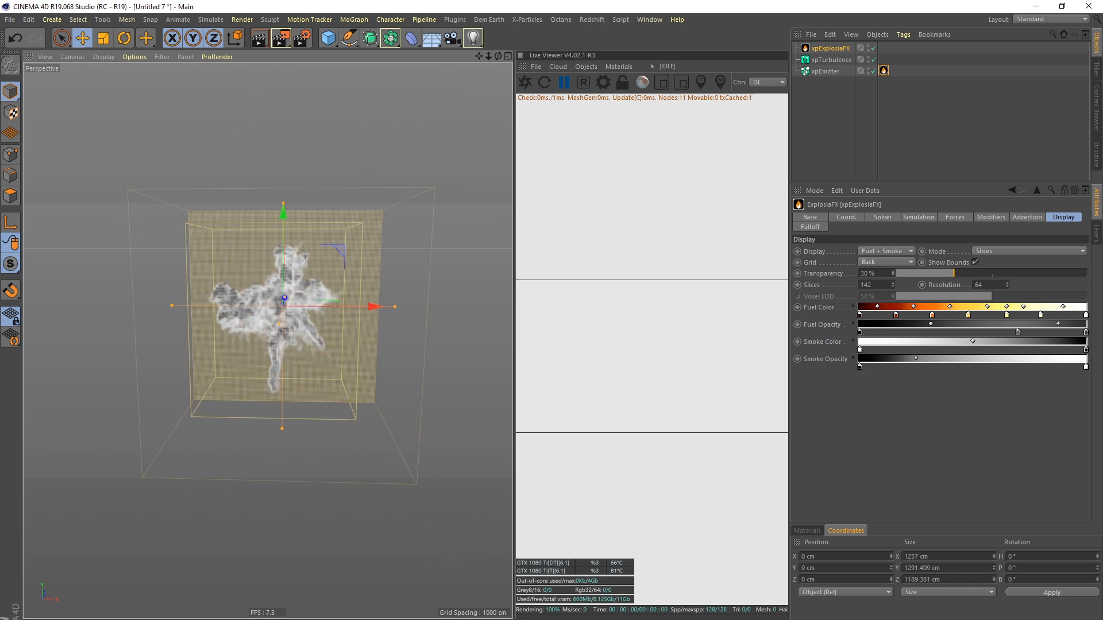
left_click_drag(278, 330, 246, 305, "alt")
right_click_drag(247, 304, 308, 321, "alt")
left_click_drag(308, 322, 280, 362, "alt")
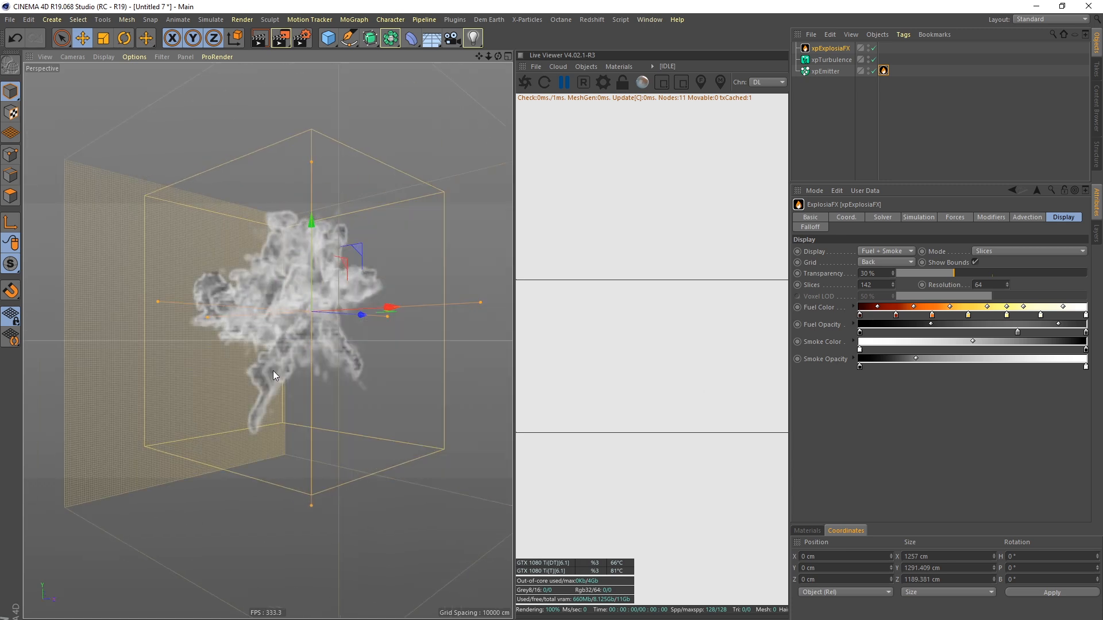
left_click_drag(282, 283, 257, 267, "alt")
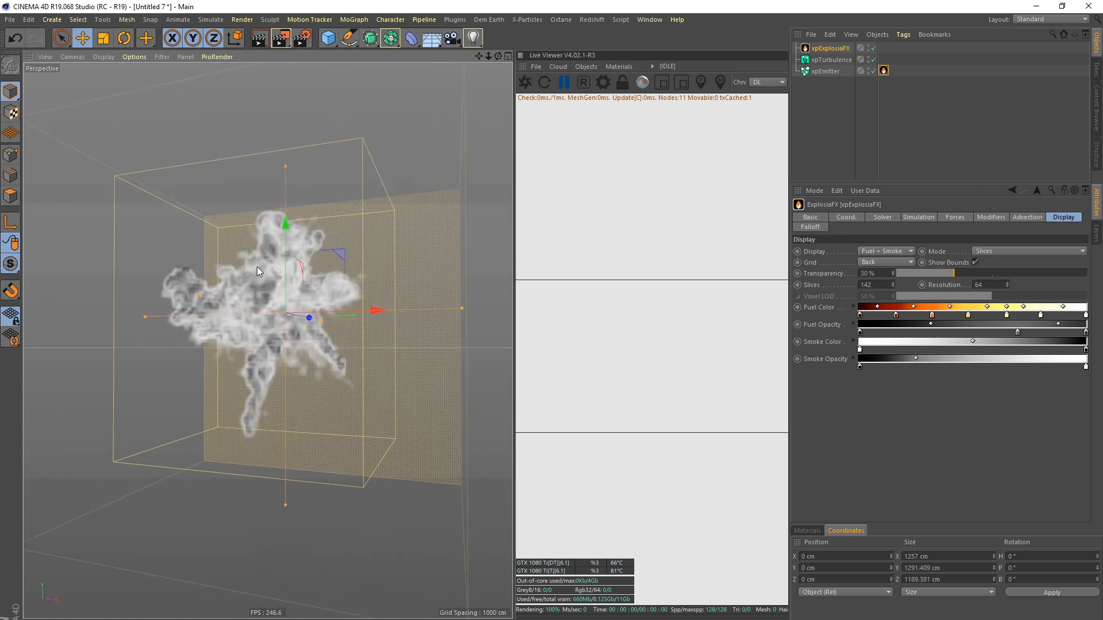
Disable the ExplosiaFX object and play only the turbulence-driven particles
left_click(872, 48)
left_click(828, 60)
key("F8")
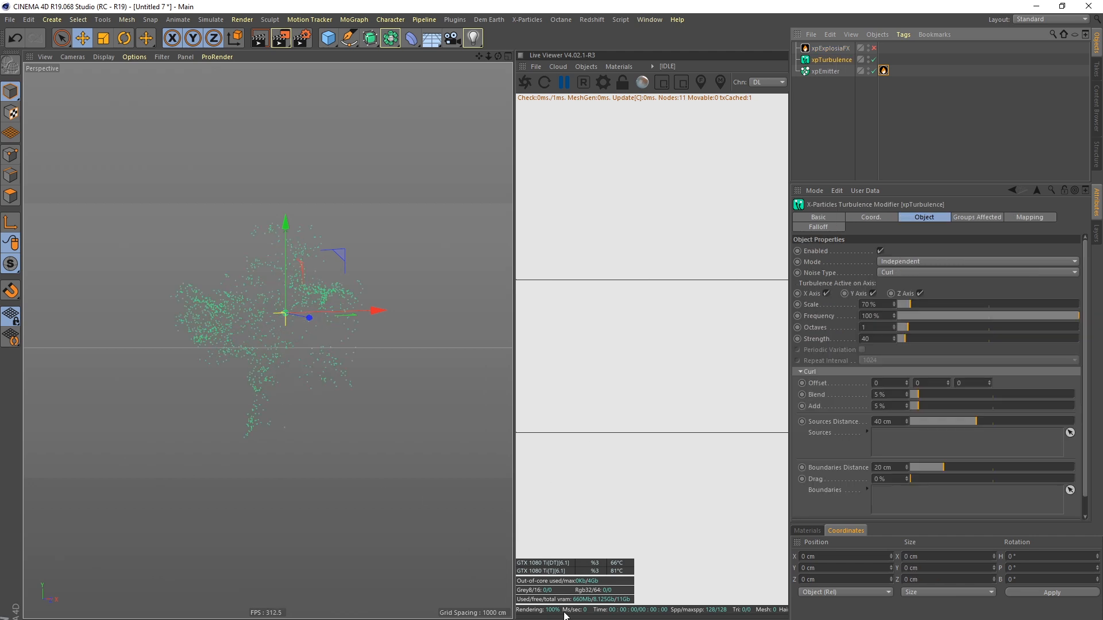
left_click_drag(264, 301, 260, 300, "alt")
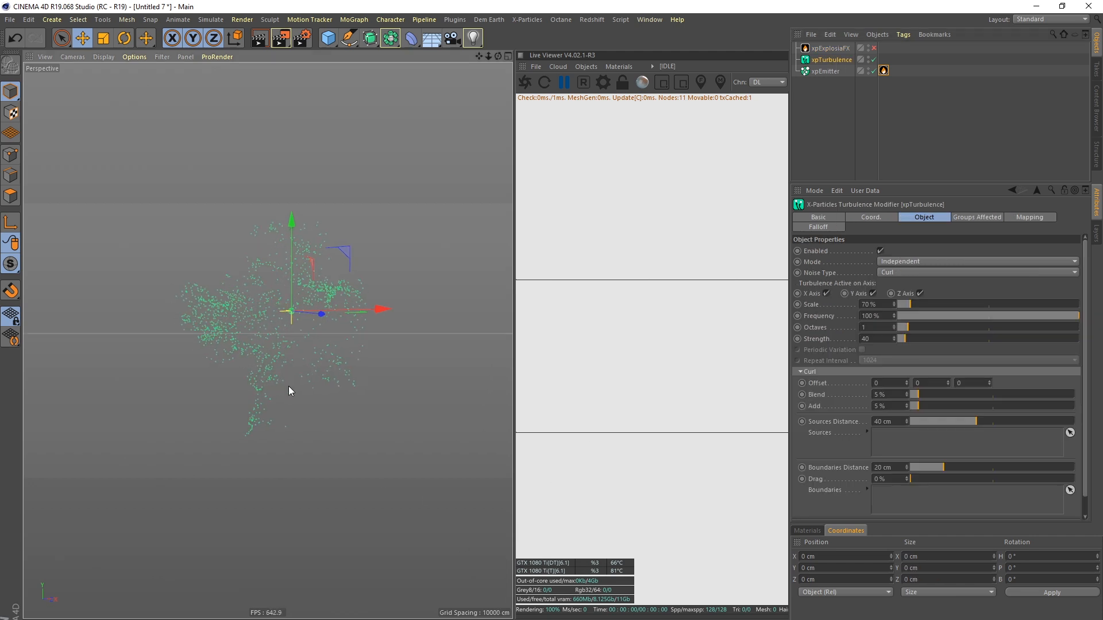
Re-enable the ExplosiaFX object and review the simulated smoke from several angles
left_click(832, 49)
left_click(873, 48)
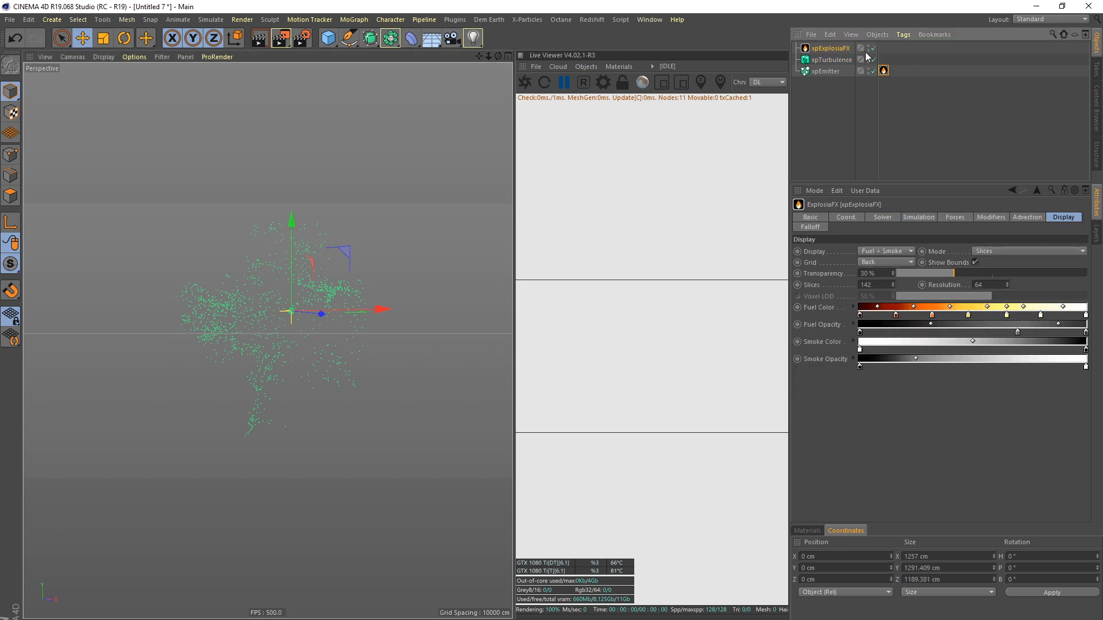
left_click_drag(281, 303, 338, 374, "alt")
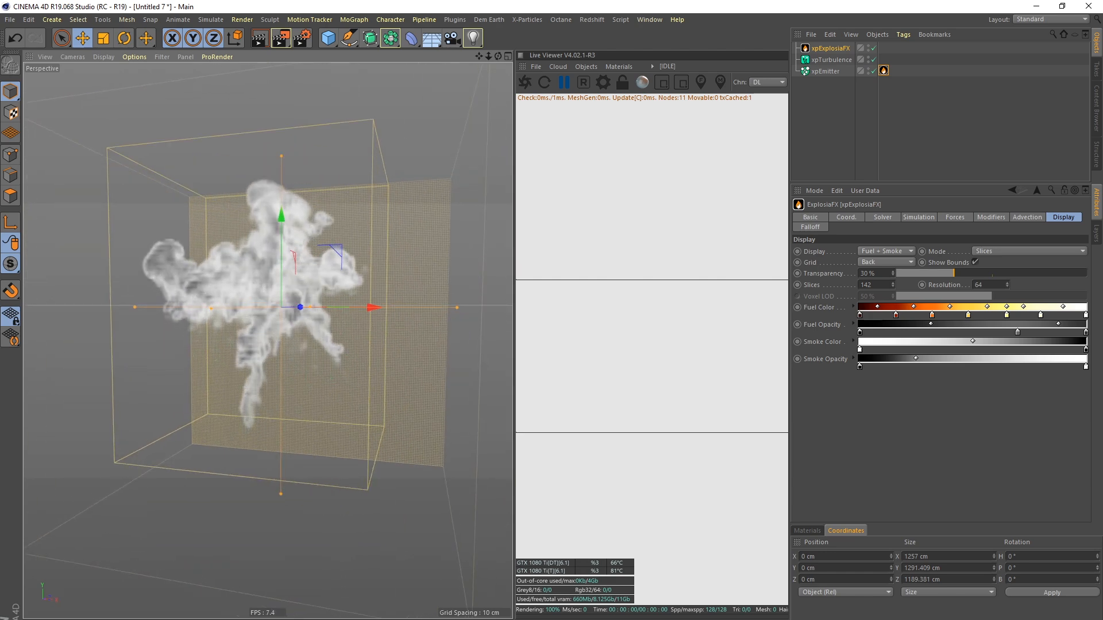
left_click_drag(248, 387, 277, 287, "alt")
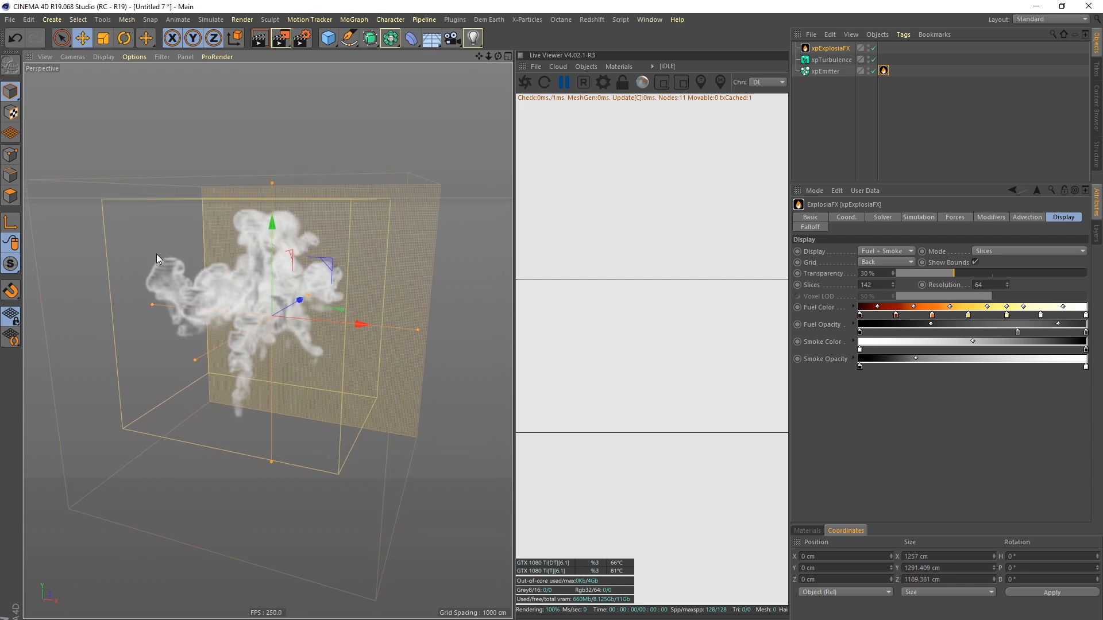
Switch to the little_explo_explain.c4d scene and disable its Vdb volume and xpExplosiaFX_18 objects
left_click(652, 20)
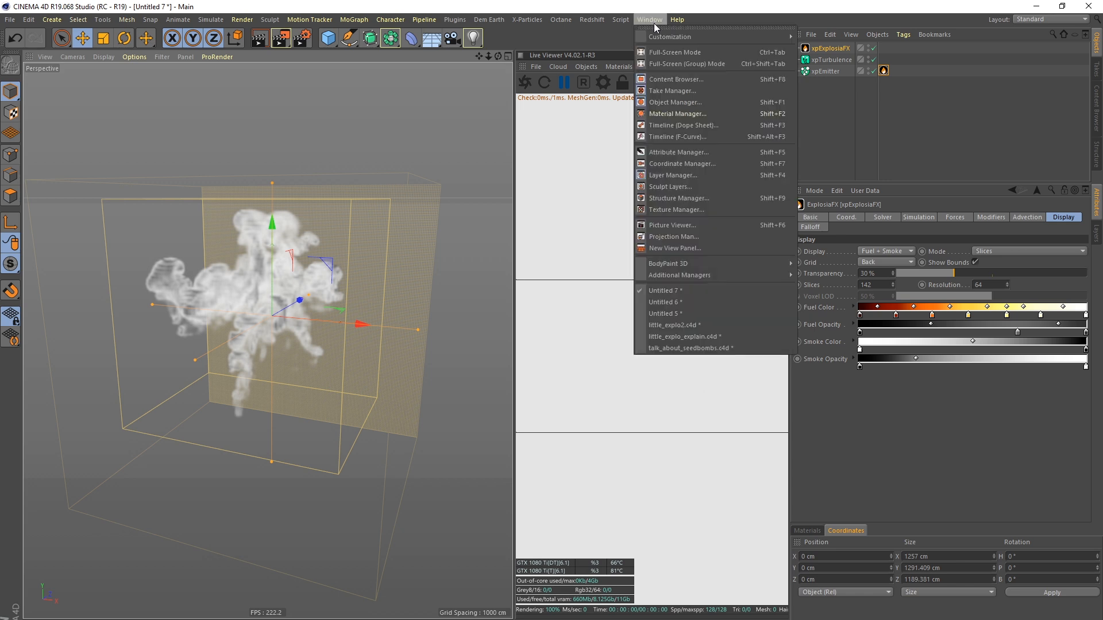
left_click(674, 336)
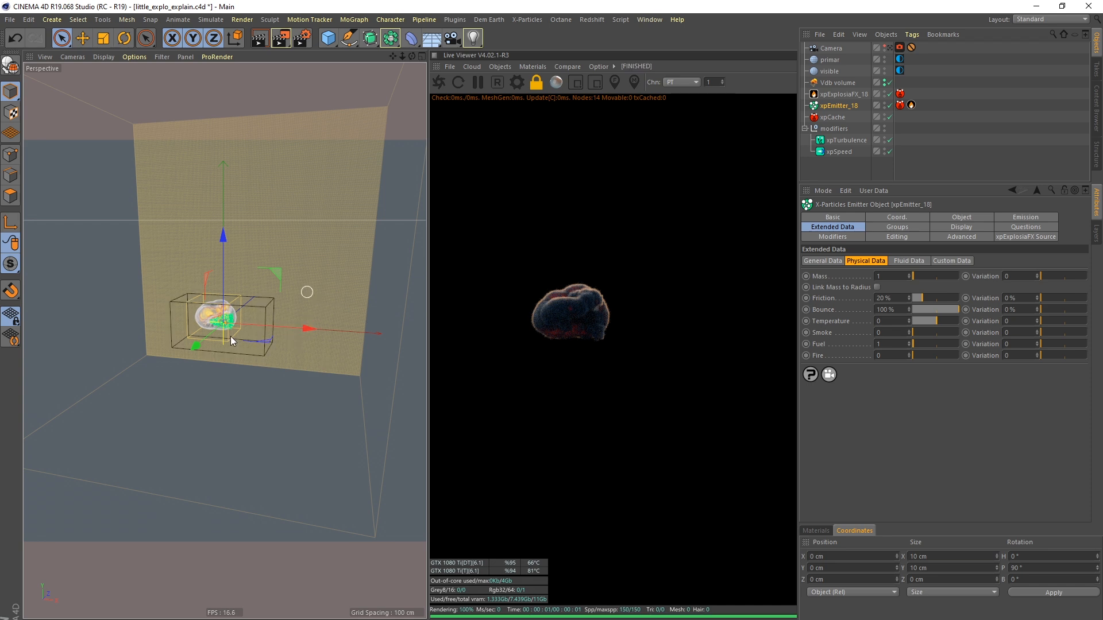
left_click(889, 83)
left_click(889, 94)
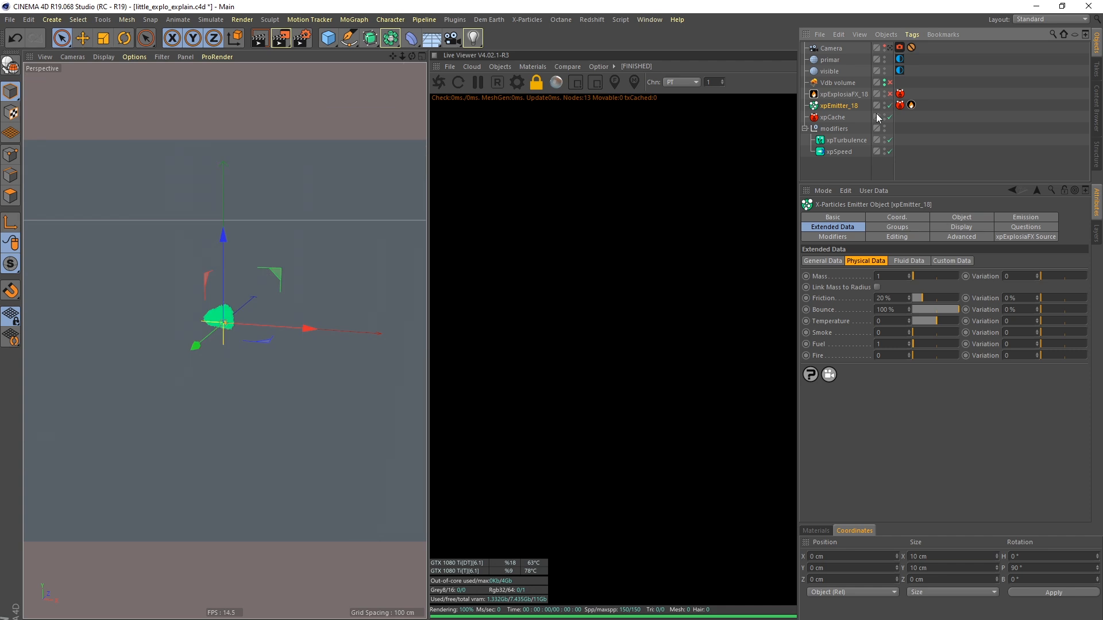
Replay the particles from the first frame and examine the emitter's shape and emission settings
key("shift+f")
key("F8")
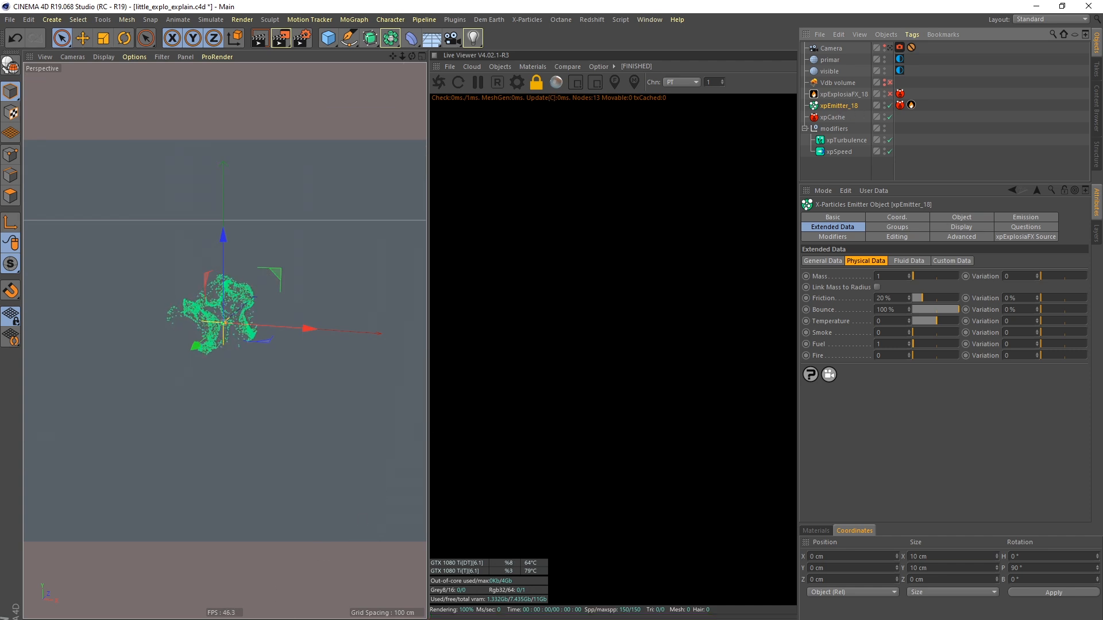
left_click_drag(269, 308, 222, 331, "alt")
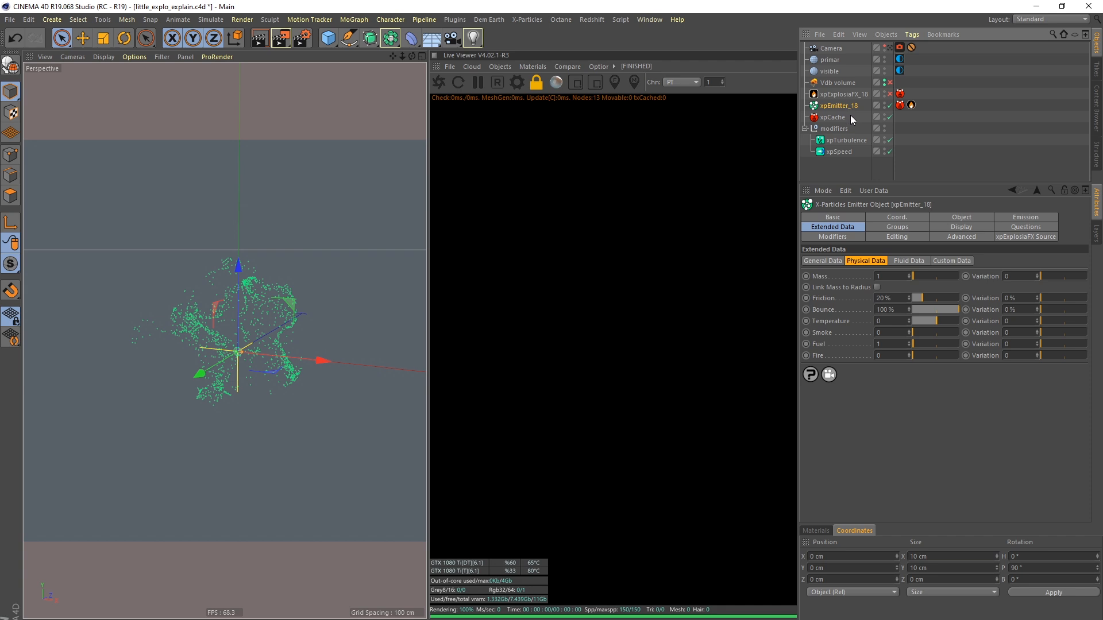
left_click(956, 219)
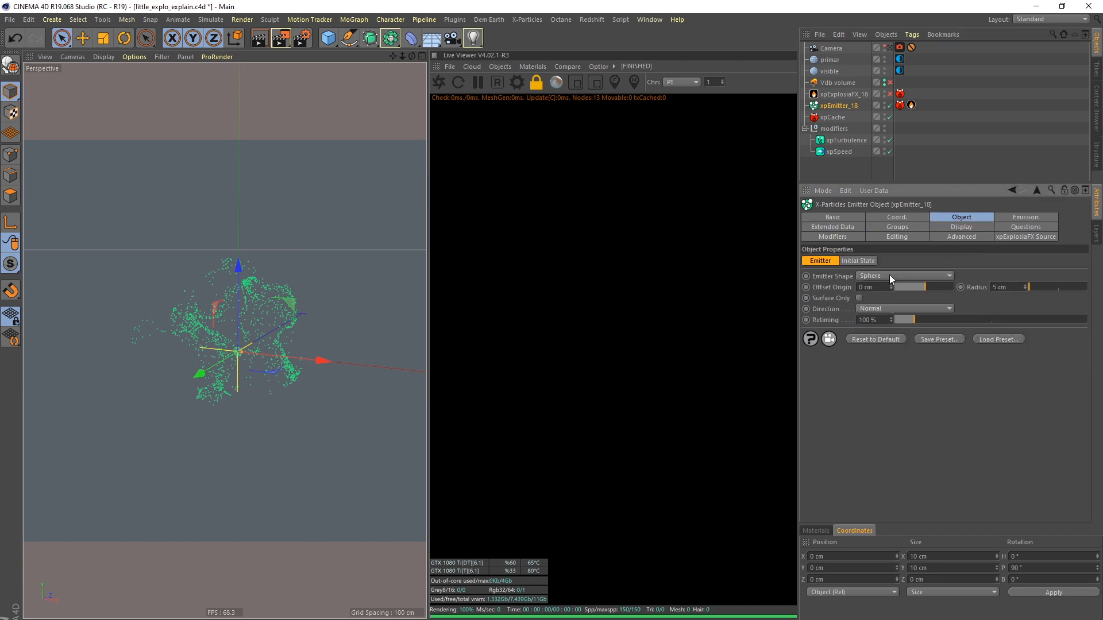
left_click(1010, 219)
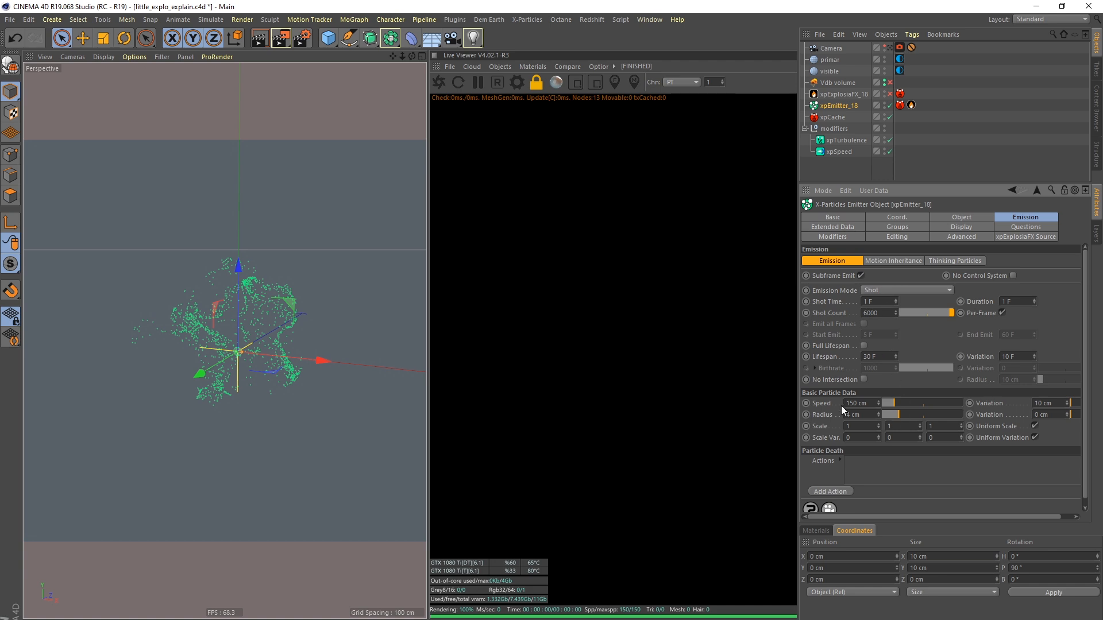
Examine the turbulence and speed modifier settings and replay the particle motion
left_click(843, 141)
left_click(931, 218)
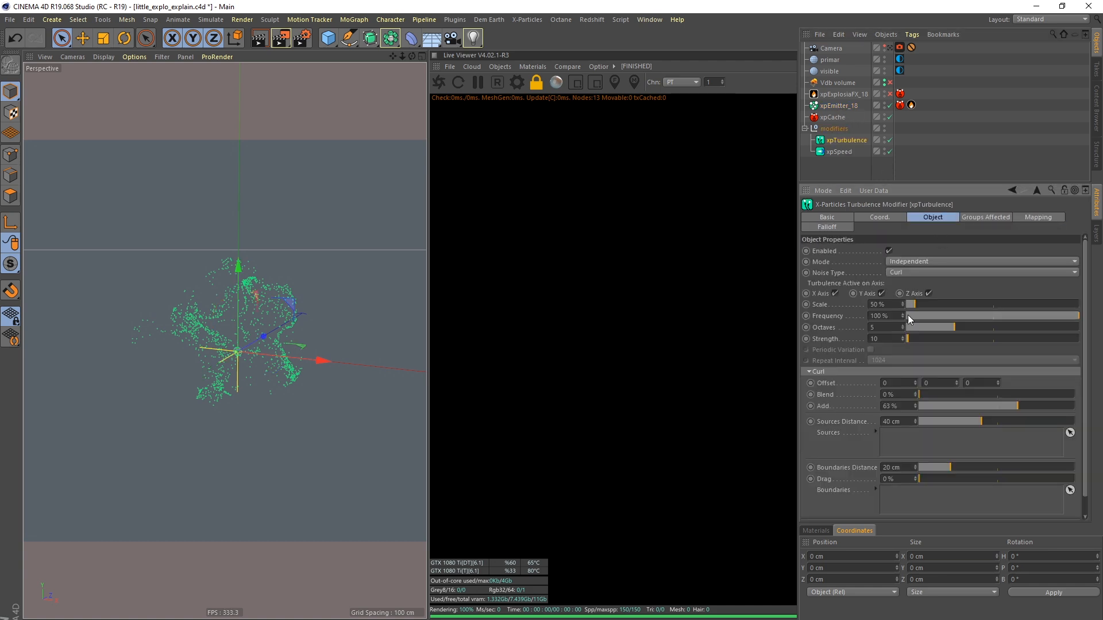
left_click(839, 152)
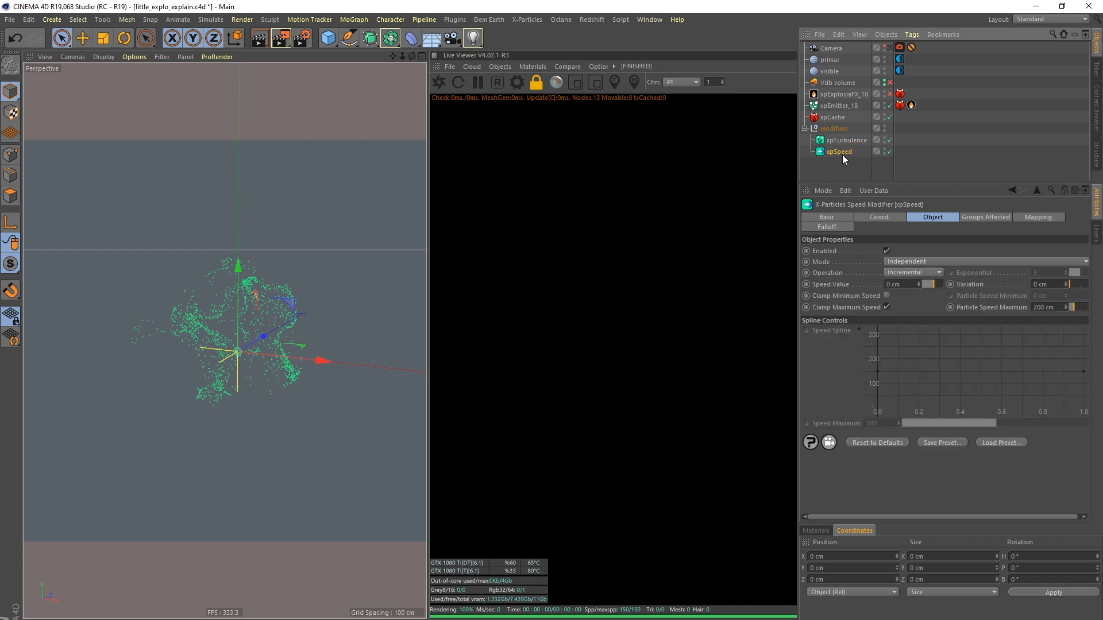
key("shift+f")
key("F8")
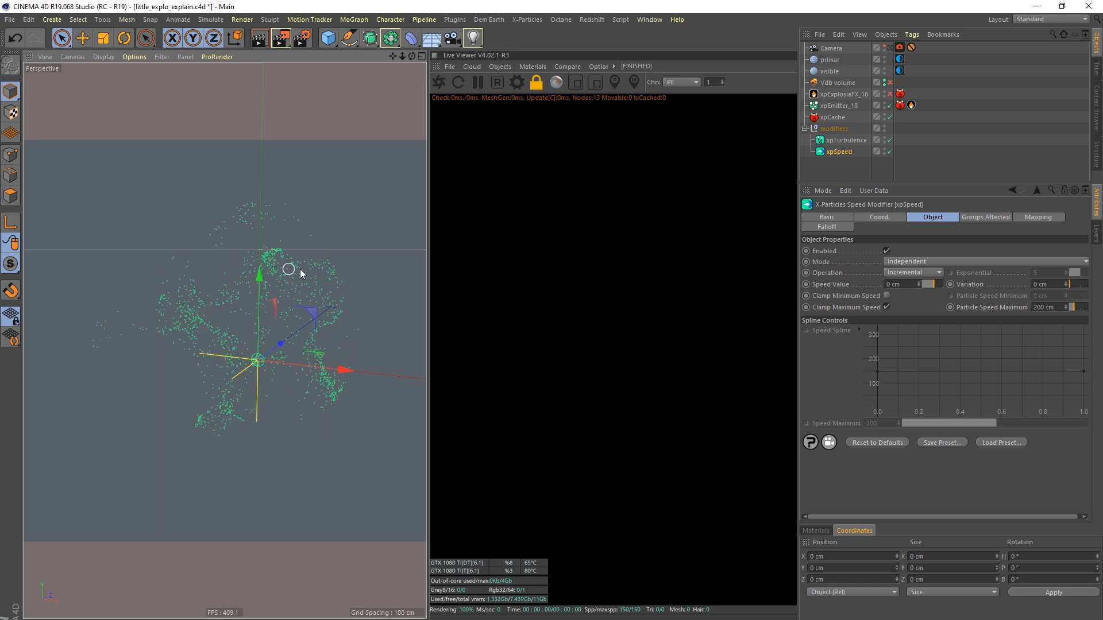
Compare the speed modifier's maximum-speed clamp with the turbulence modifier and the emitter's emission speed
left_click(841, 165)
left_click(843, 153)
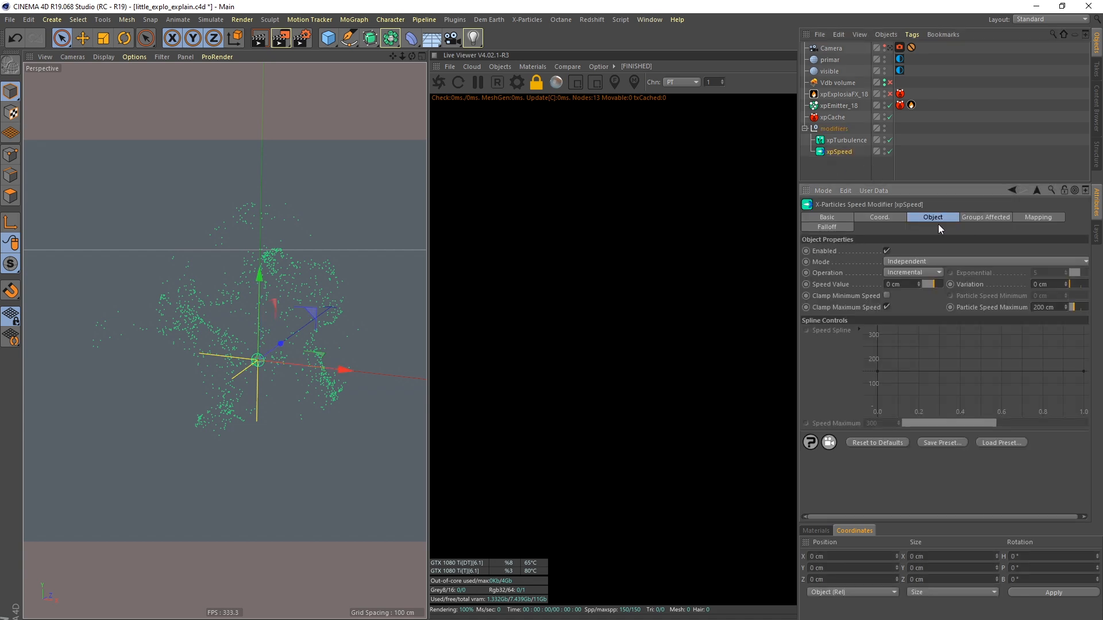
left_click(851, 141)
left_click(842, 153)
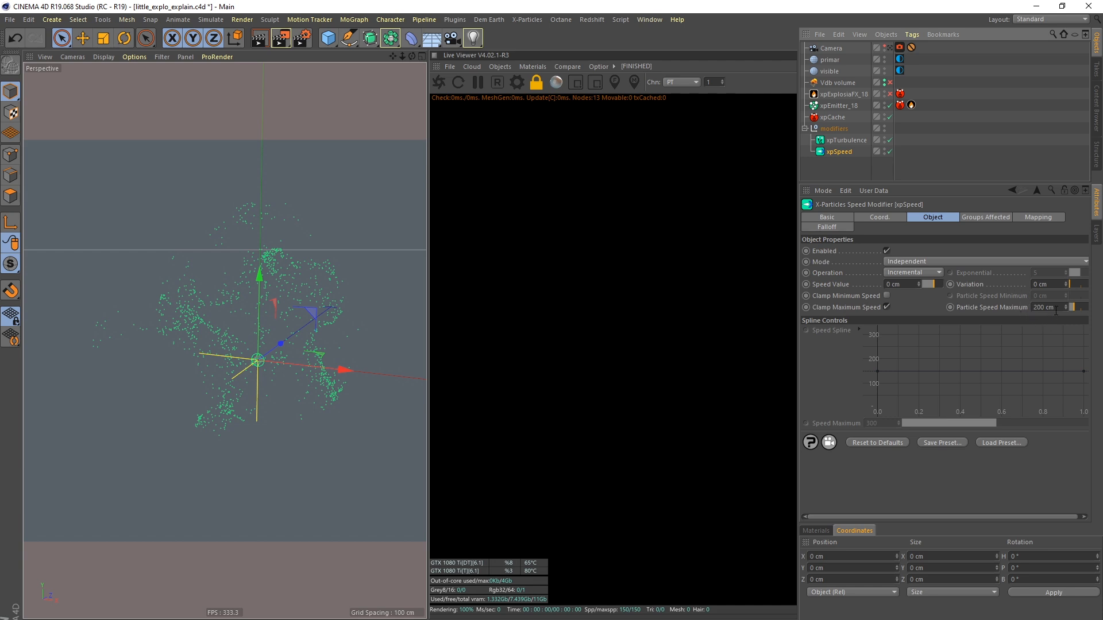
left_click(838, 106)
scroll(1018, 446, "down", 3)
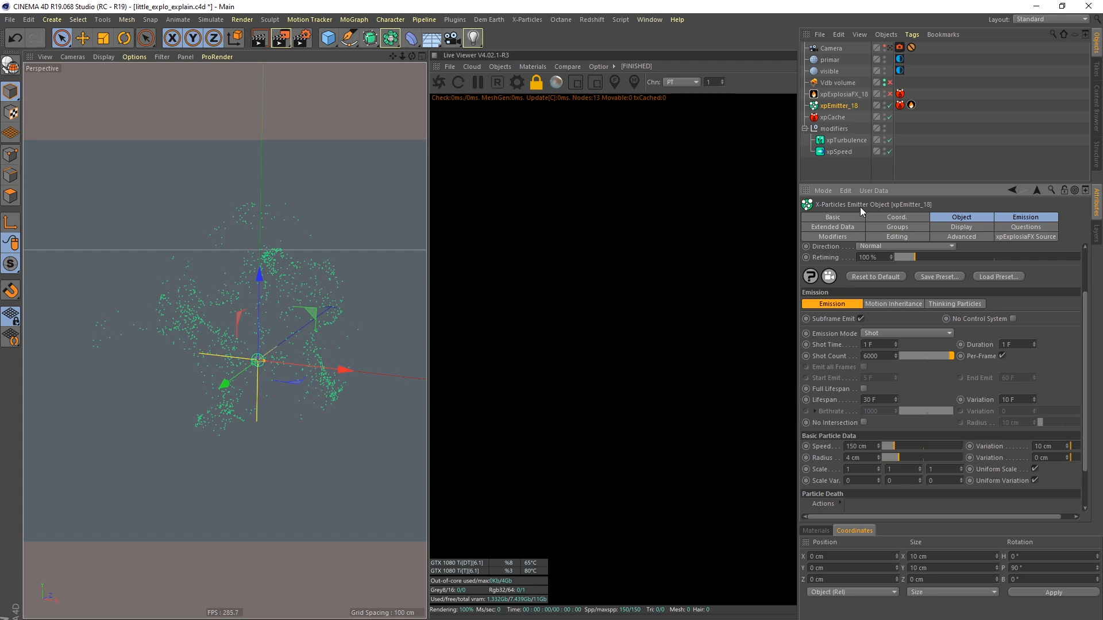
Examine the xpSpeed modifier's mapping curve that ties maximum particle speed to particle age
left_click(842, 151)
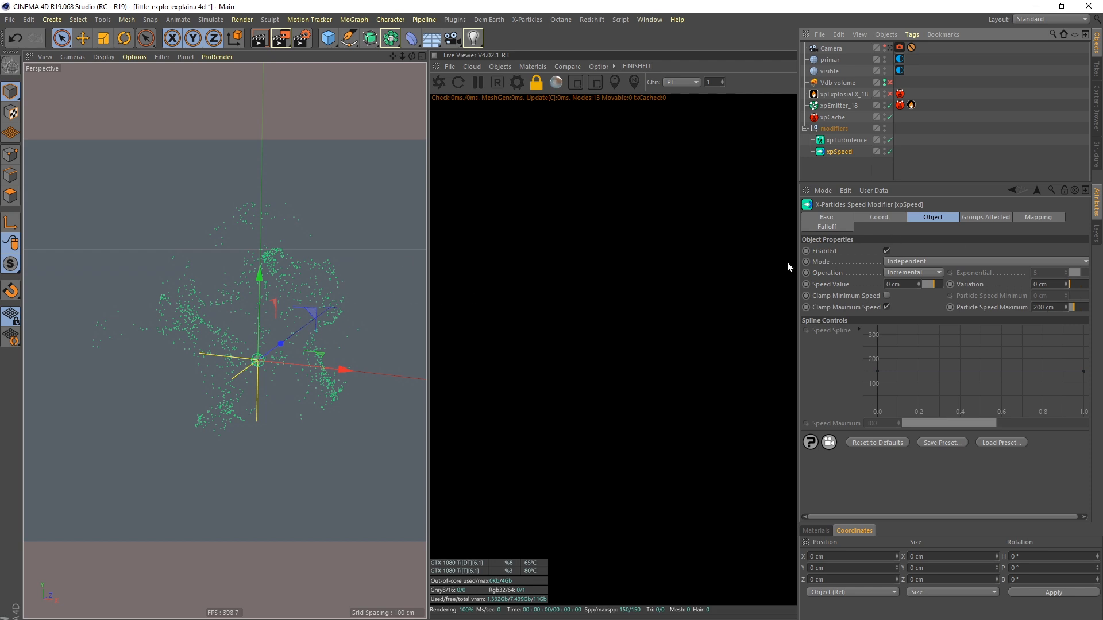
left_click(1032, 220)
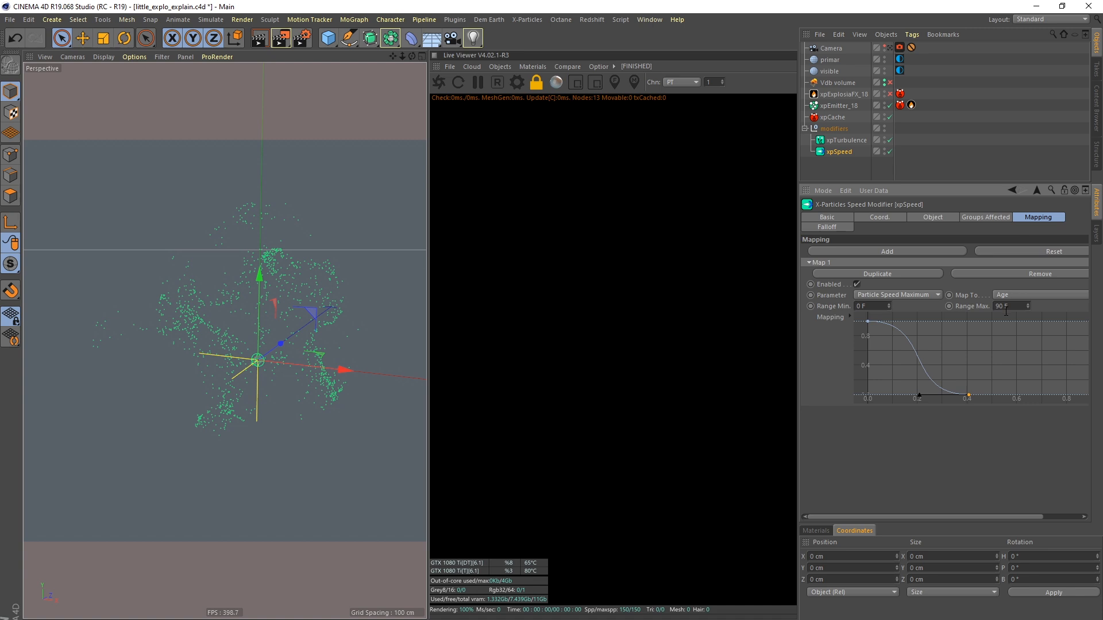
left_click(969, 395)
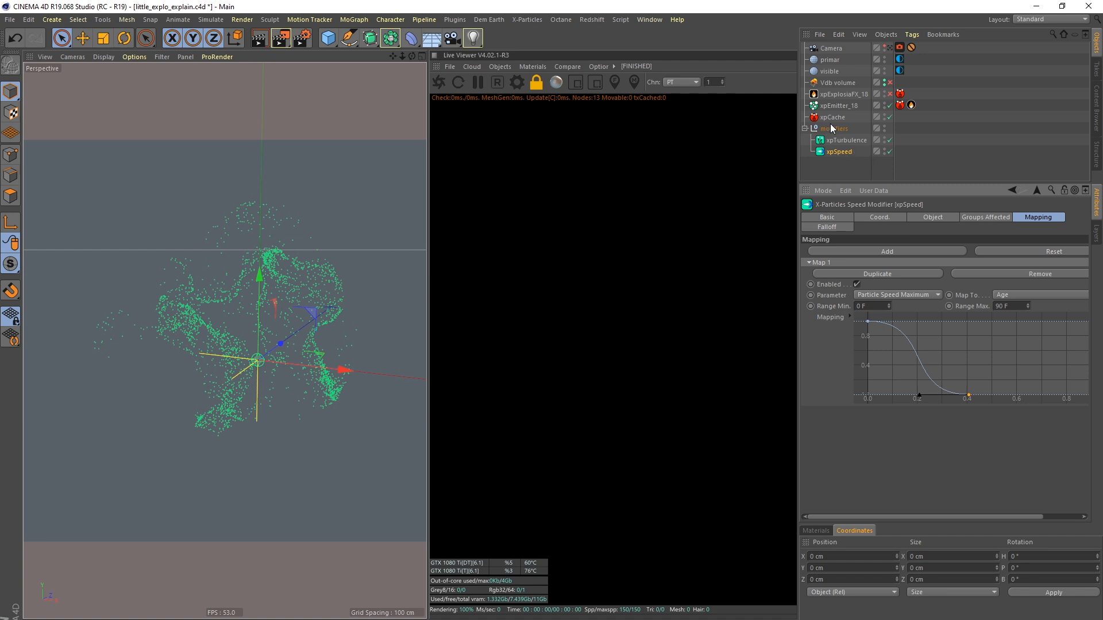
Review the emitter's emission settings, its ExplosiaFX Source tag values and its extended physical data
left_click(836, 106)
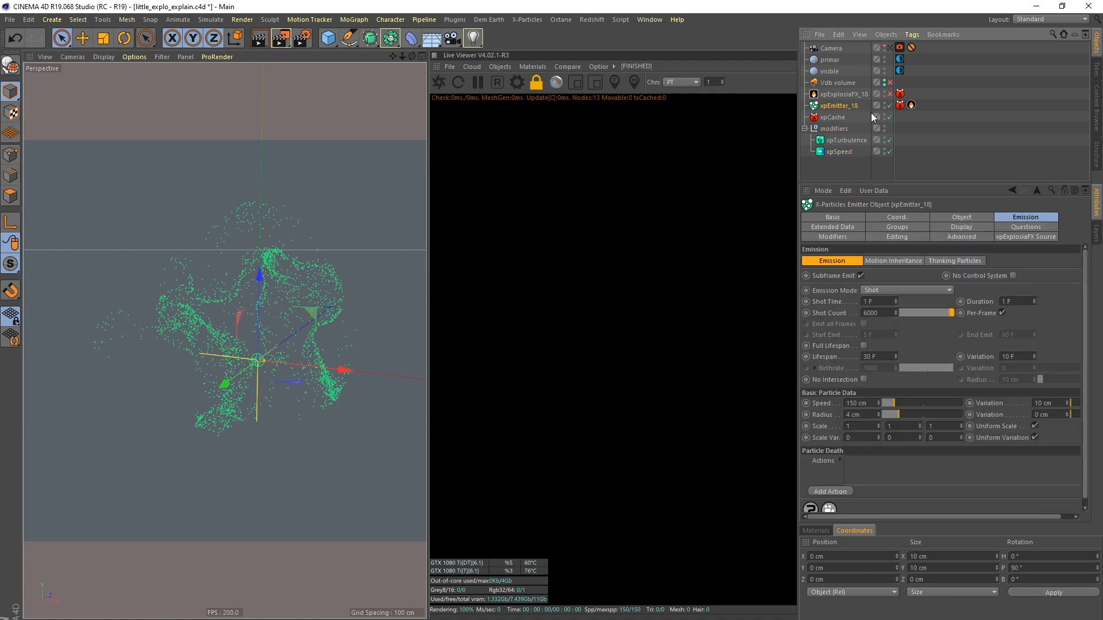
left_click(911, 108)
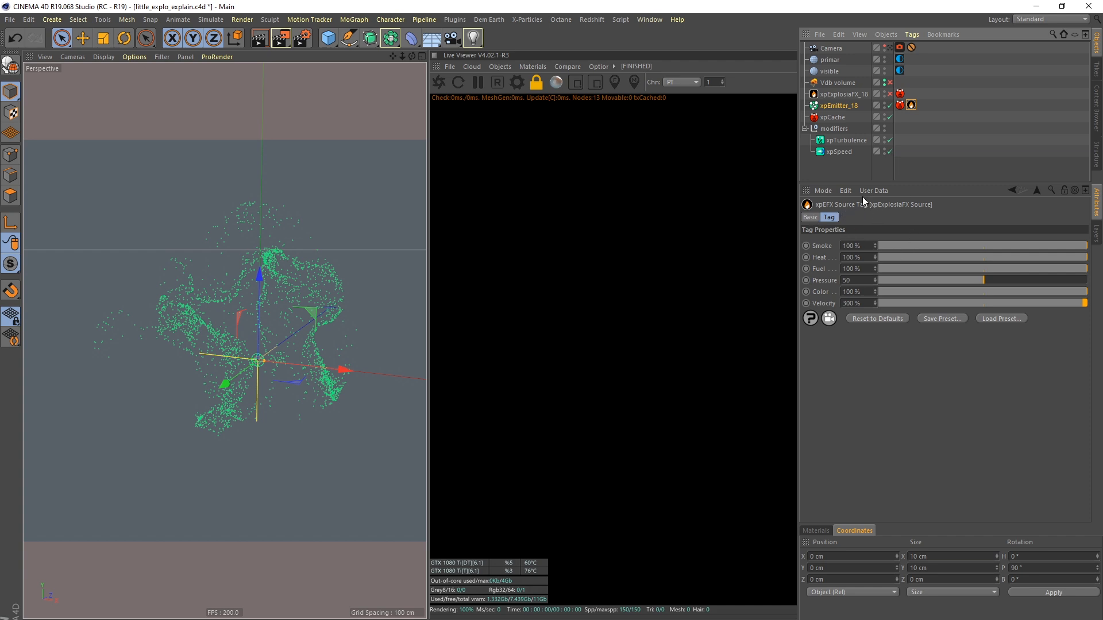
left_click(841, 106)
left_click(834, 228)
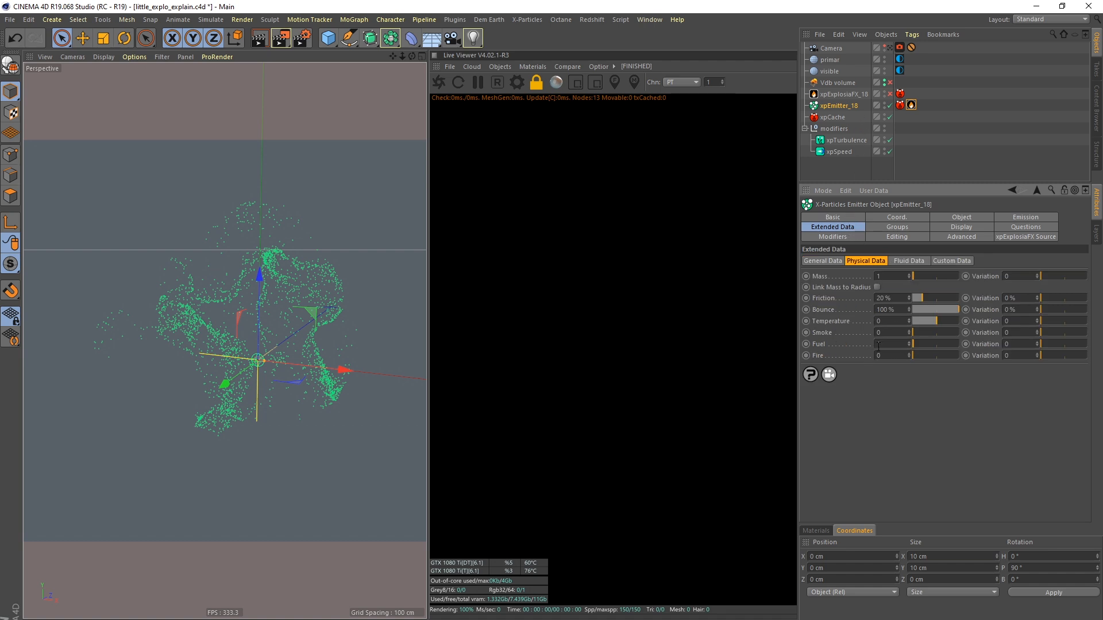
Select the xpExplosiaFX_18 object and examine its smoke simulation inside the adaptive container
left_click(854, 97)
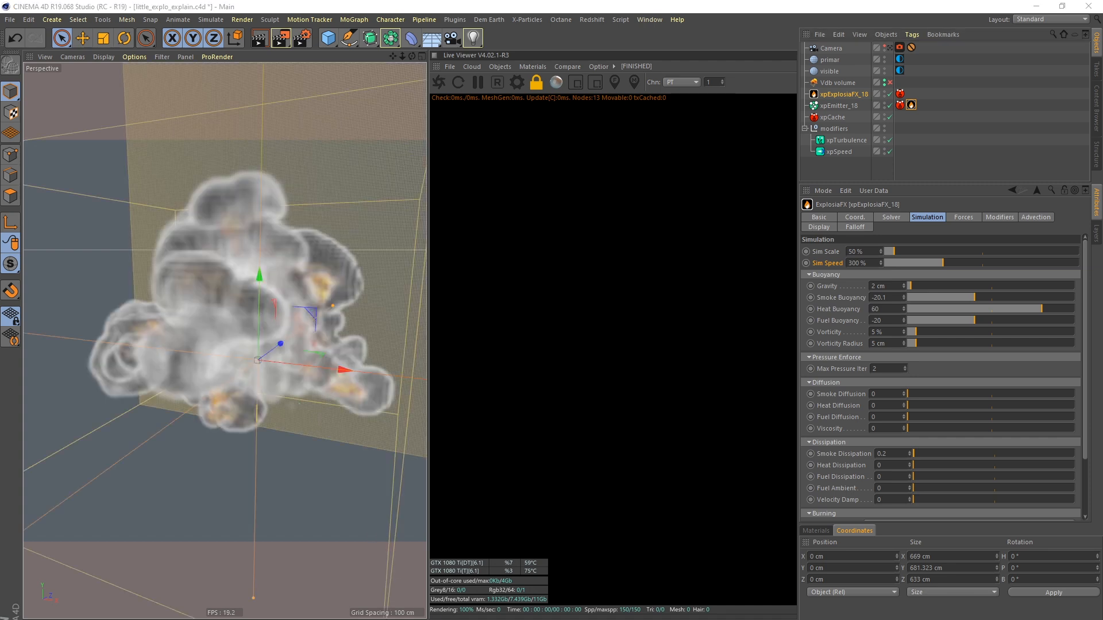
key("shift+f")
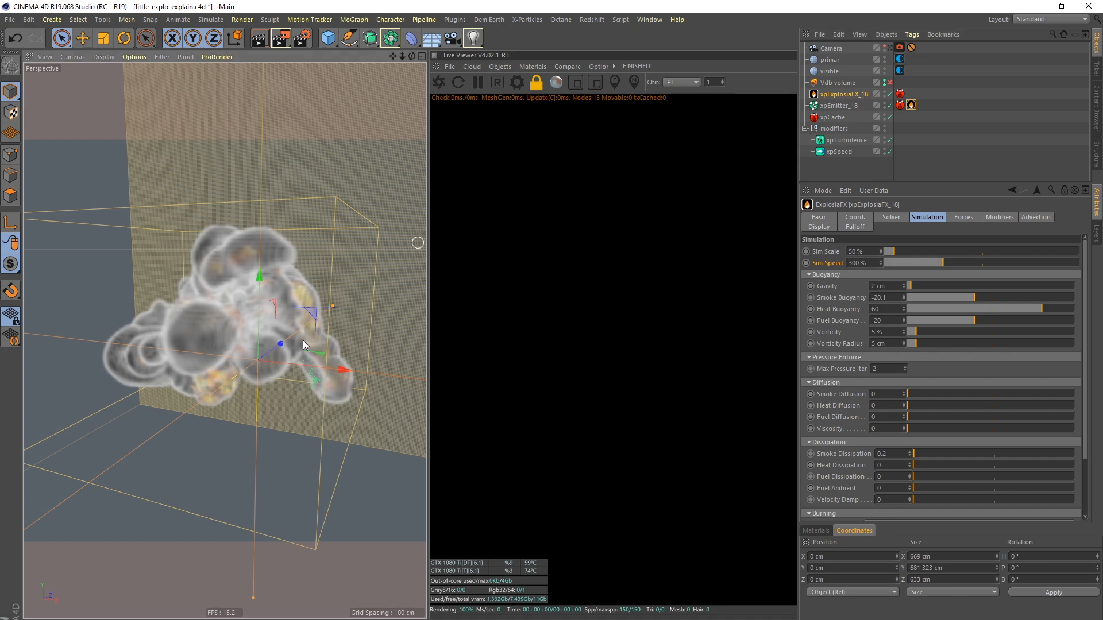
right_click_drag(309, 339, 294, 343, "alt")
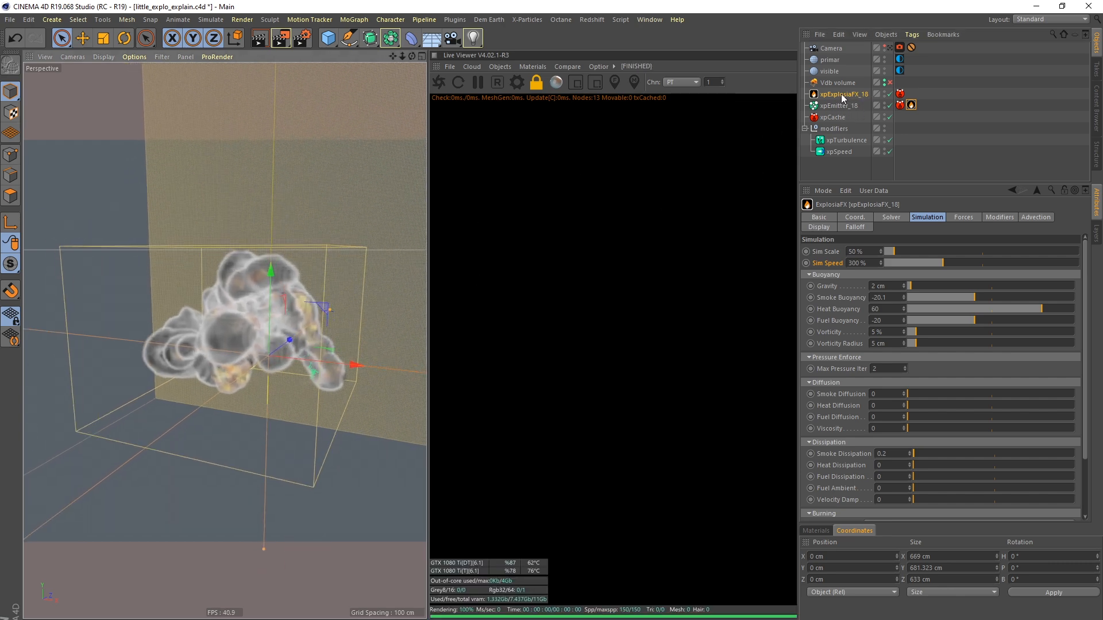
right_click_drag(280, 319, 198, 341, "alt")
left_click_drag(249, 337, 239, 328, "alt")
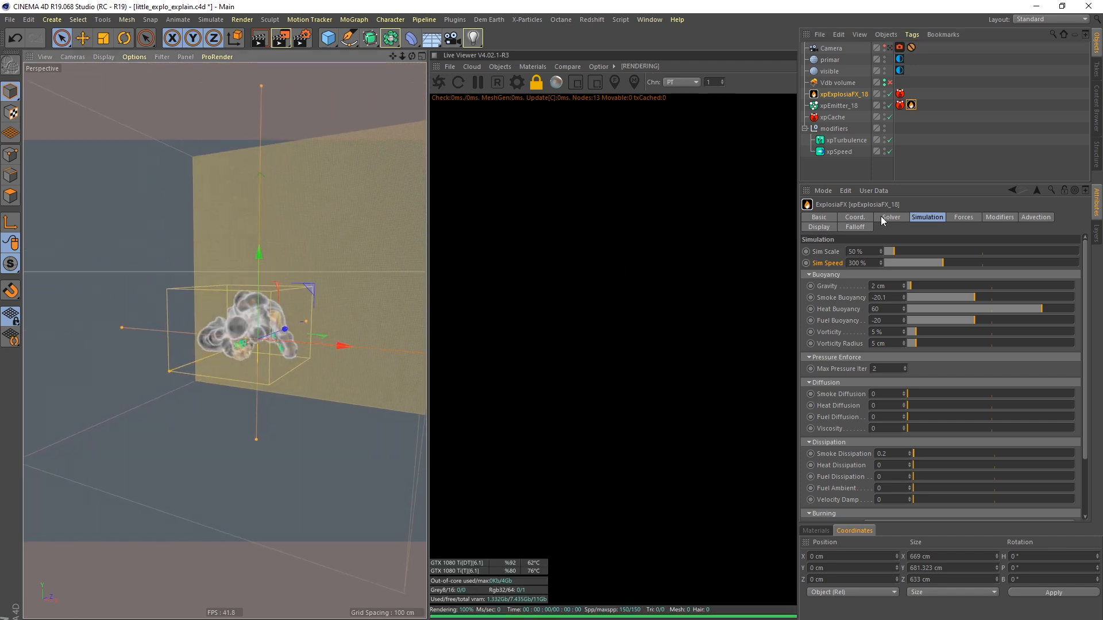
Review the ExplosiaFX solver settings and inspect the voxel grid up close
left_click(879, 217)
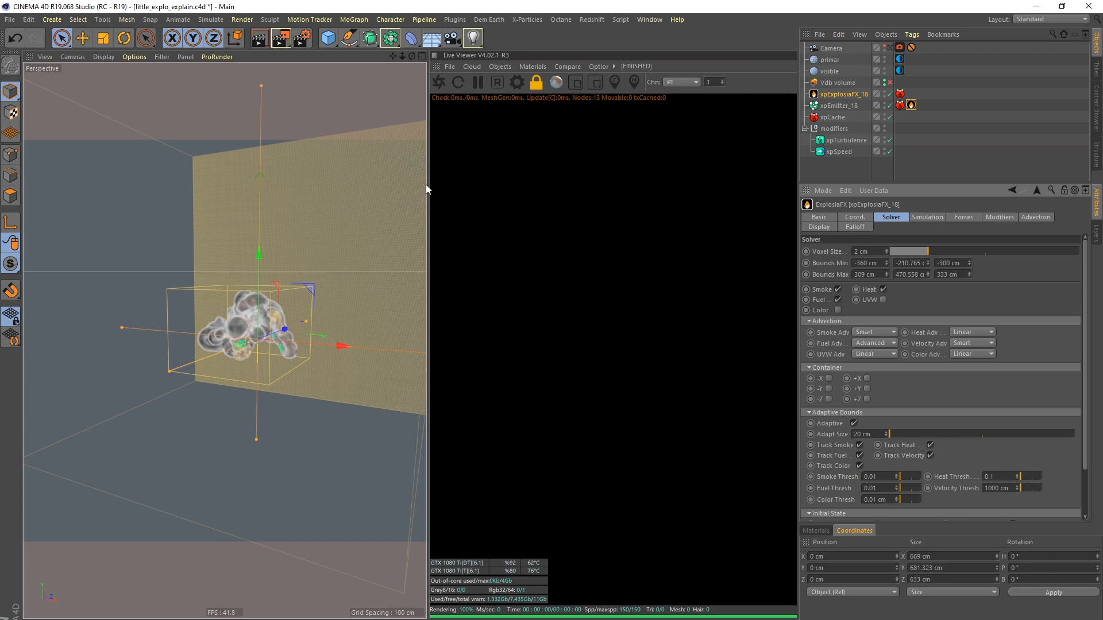
right_click_drag(410, 182, 545, 154, "alt")
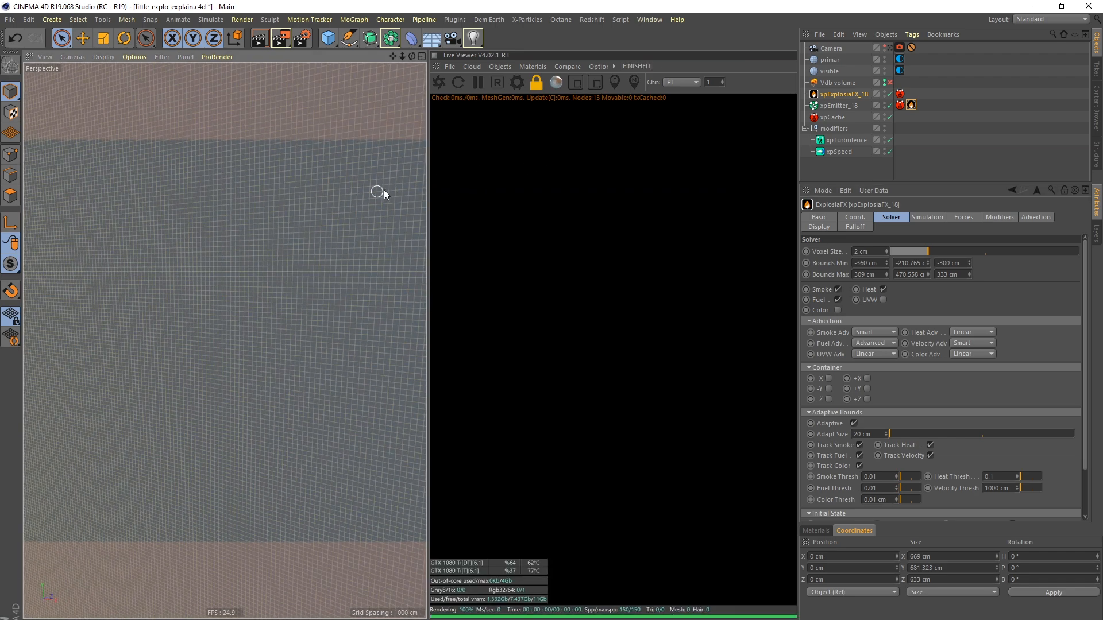
mouse_move(328, 239)
right_mouse_down("alt")
mouse_move(245, 271)
mouse_move(367, 239)
mouse_move(197, 300)
mouse_move(163, 394)
mouse_move(322, 351)
mouse_move(288, 349)
mouse_move(342, 320)
right_mouse_up("alt")
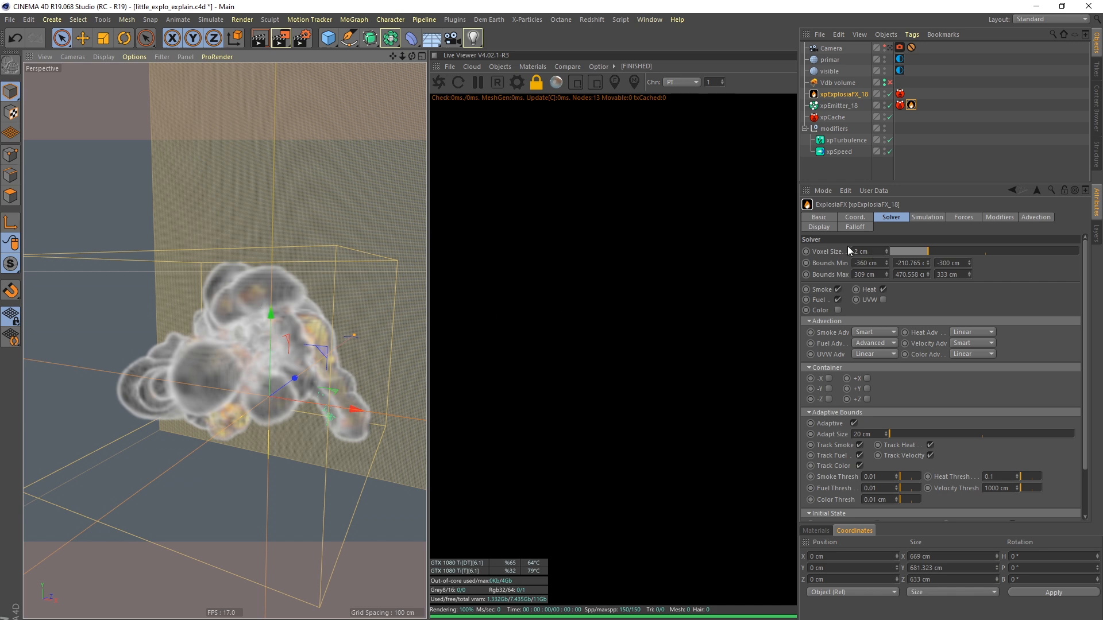
Examine the ExplosiaFX simulation settings and look over the explosion's shape from a wider view
left_click(924, 218)
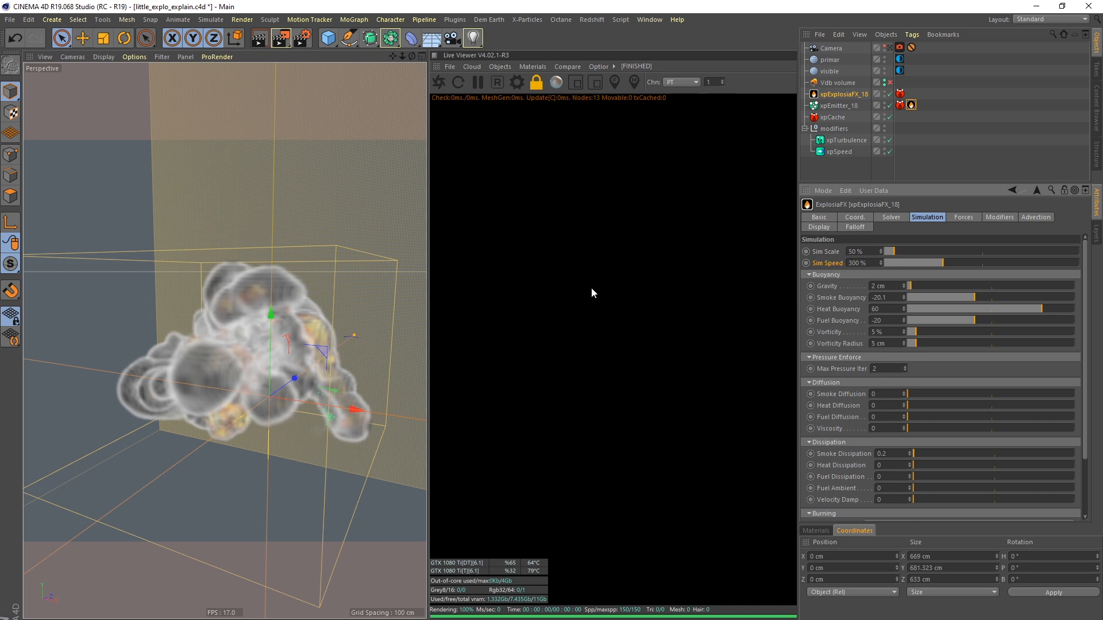
scroll(289, 372, "down", 5)
middle_click_drag(271, 367, 240, 317, "alt")
mouse_move(240, 317)
right_mouse_down("alt")
mouse_move(232, 337)
mouse_move(243, 320)
right_mouse_up("alt")
left_click_drag(243, 320, 247, 343, "alt")
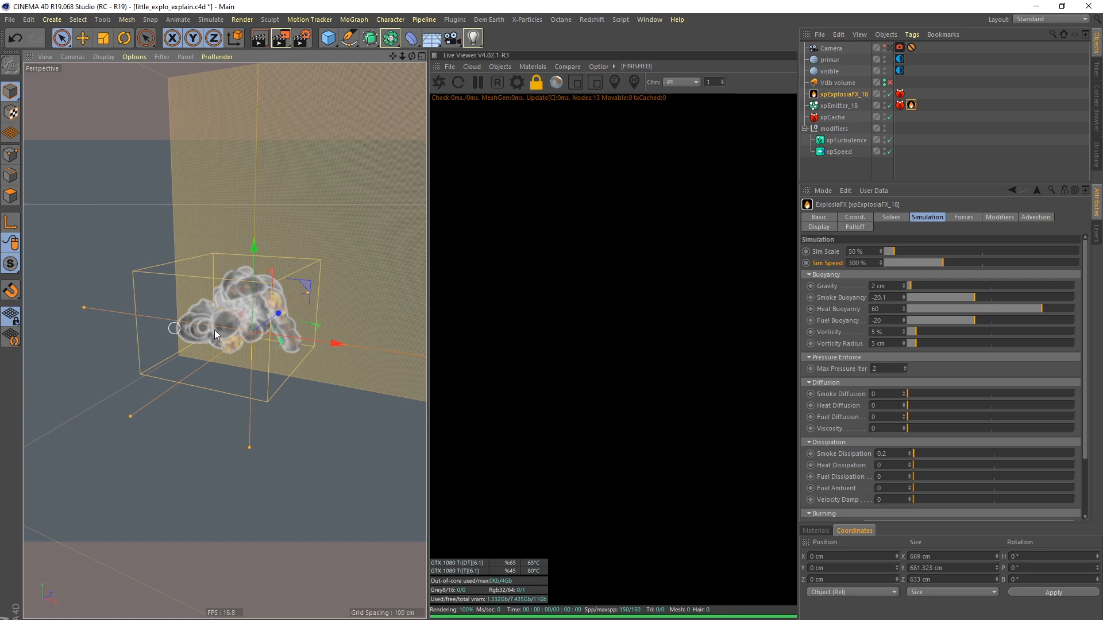
Try simulation scales of about 122% and 503% and another simulation speed on xpExplosiaFX_18, and undo the changes
left_click(907, 251)
left_click_drag(908, 251, 907, 254)
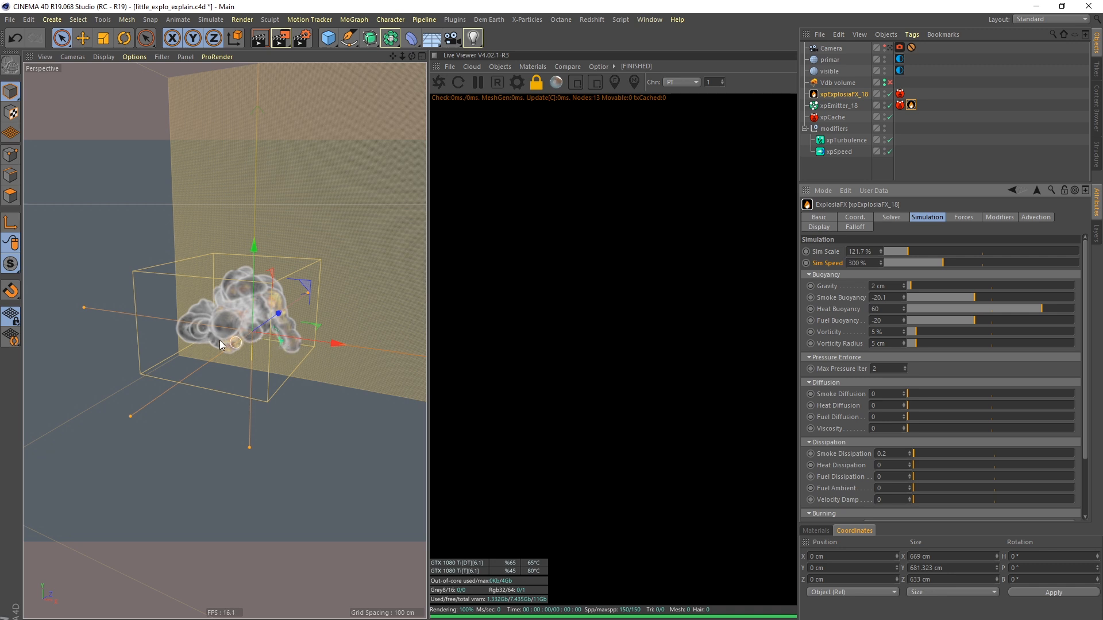
left_click(900, 256)
left_click_drag(898, 253, 983, 249)
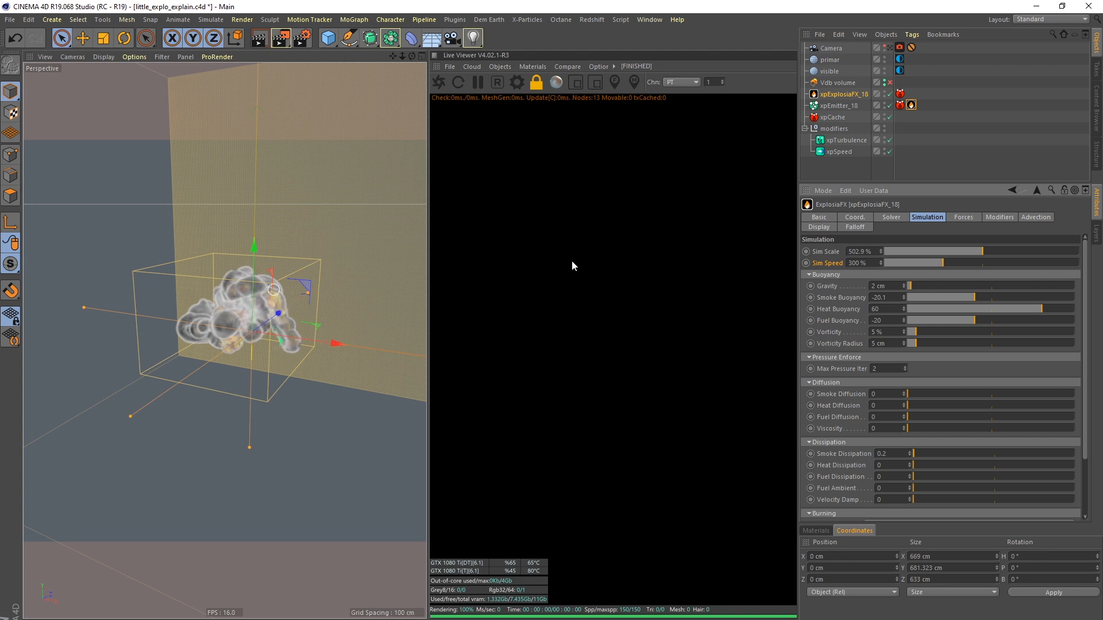
left_click(15, 38)
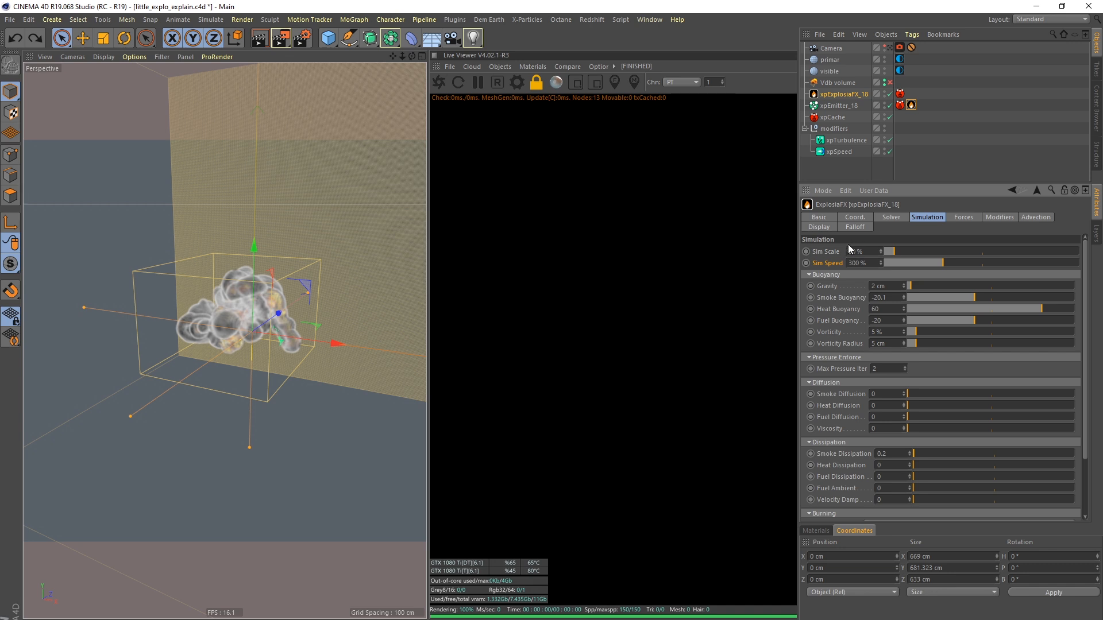
mouse_move(914, 264)
left_mouse_down()
mouse_move(895, 267)
mouse_move(934, 261)
left_mouse_up()
left_click(15, 38)
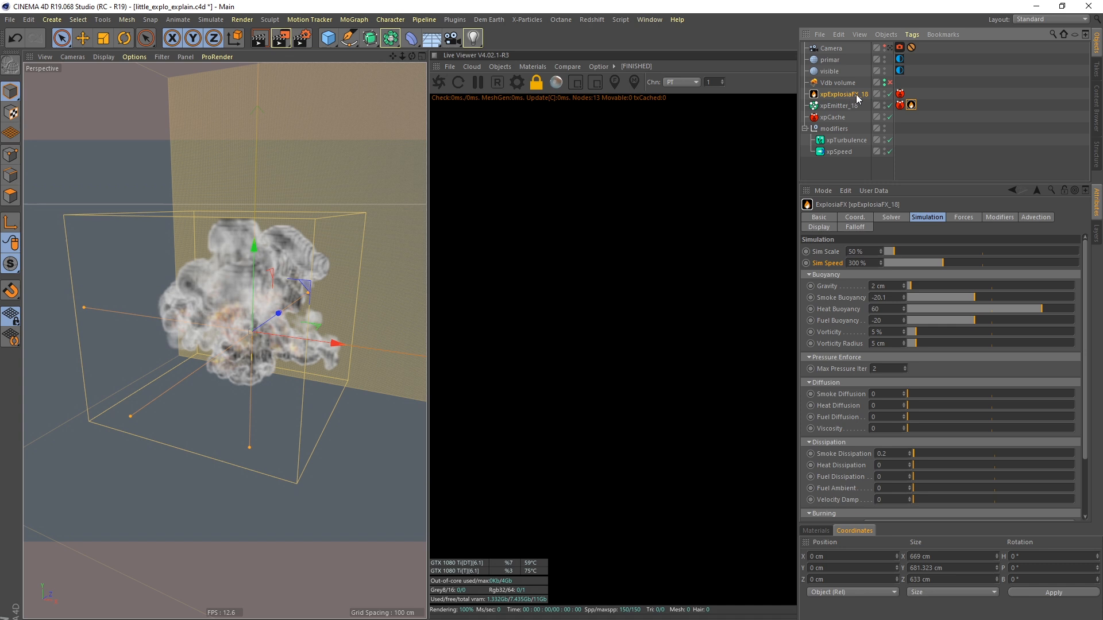
Compare the xpCache object's output folder with the Vdb volume's VDB file path and frame settings
left_click(838, 118)
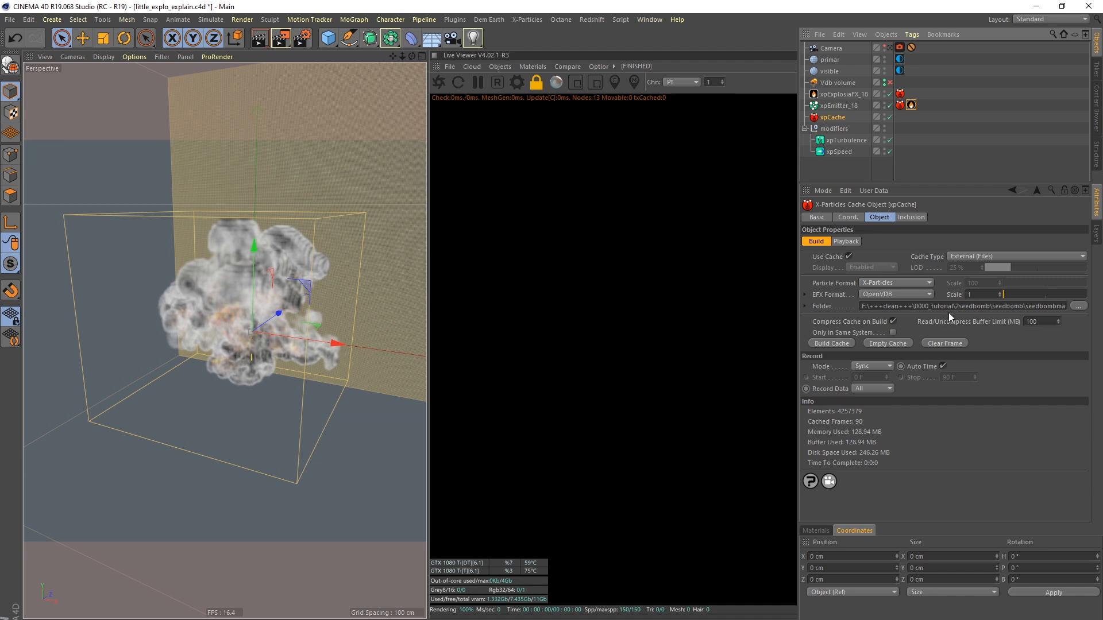
mouse_move(963, 310)
left_mouse_down()
mouse_move(1068, 310)
mouse_move(905, 313)
mouse_move(941, 312)
left_mouse_up()
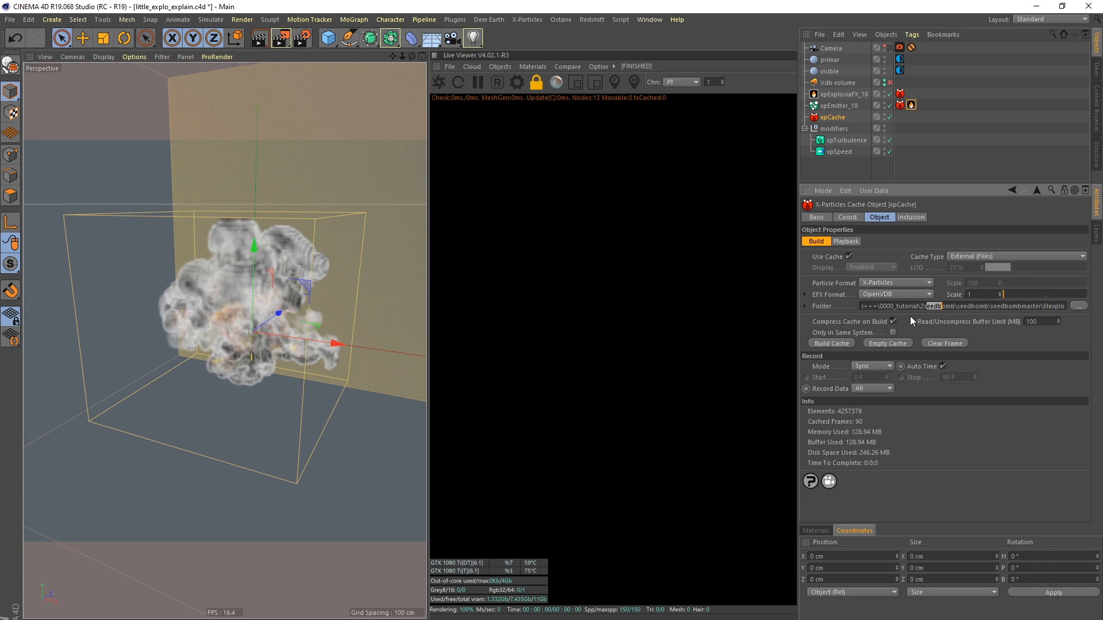
left_click(842, 84)
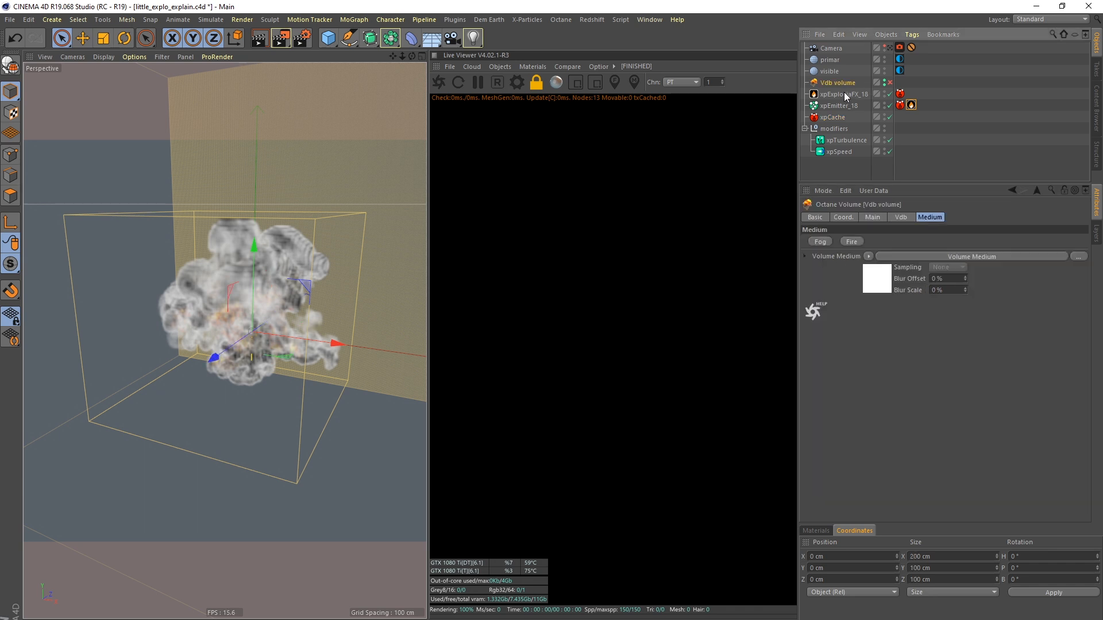
left_click(900, 217)
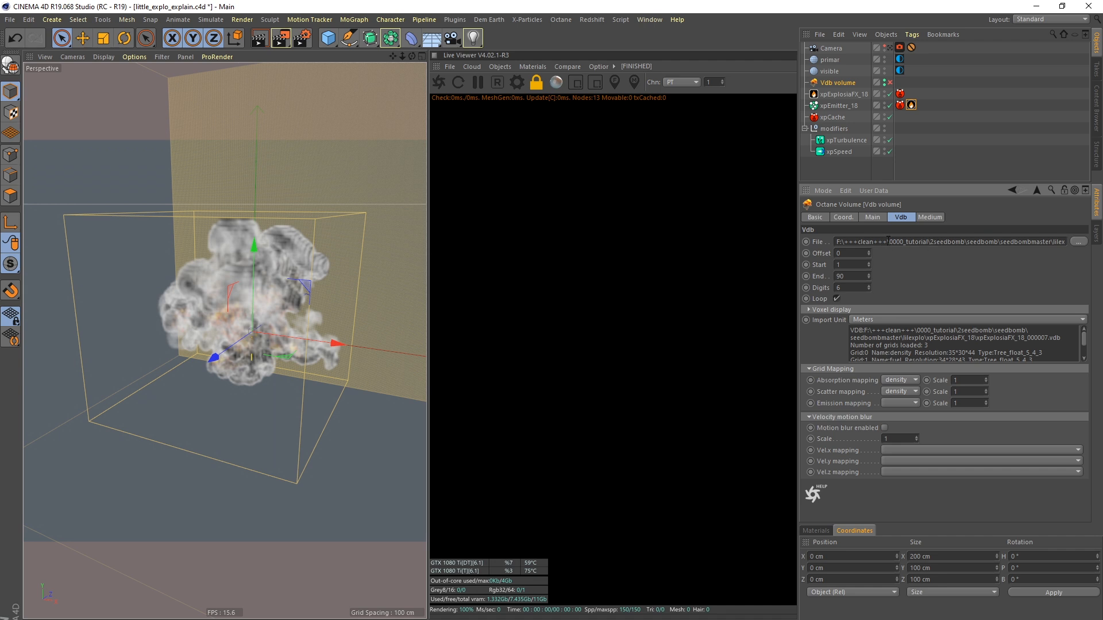
left_click_drag(1035, 242, 966, 253)
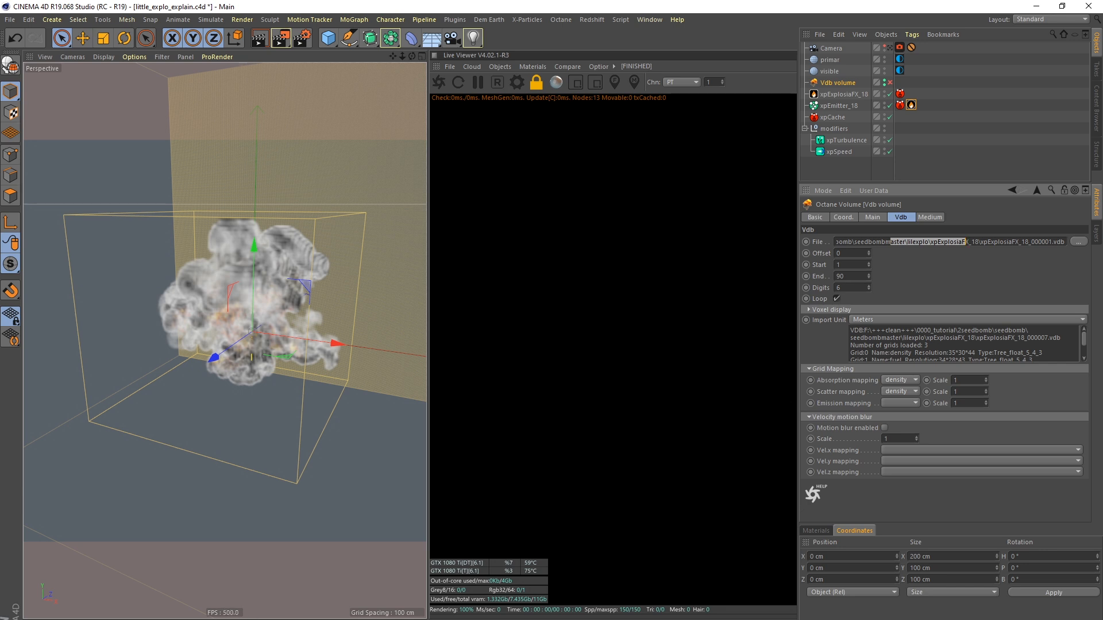
left_click(884, 286)
Enable the Vdb volume and frame the whole explosion in the live render
left_click(890, 82)
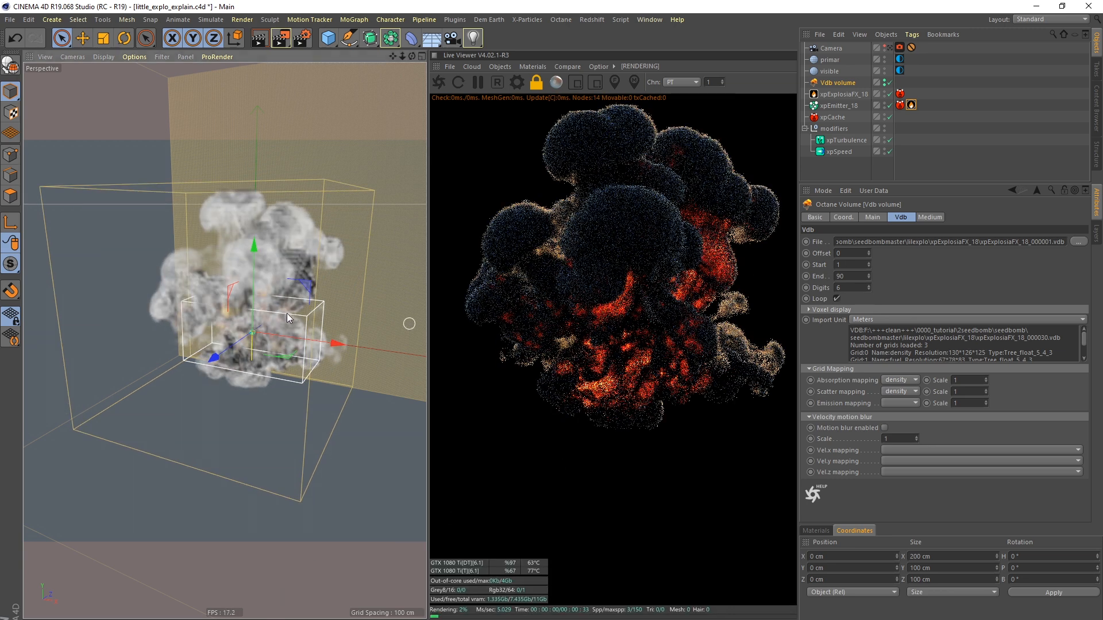
scroll(294, 318, "down", 6)
scroll(294, 318, "up", 2)
left_click_drag(294, 318, 264, 324, "alt")
middle_click_drag(276, 327, 220, 335, "alt")
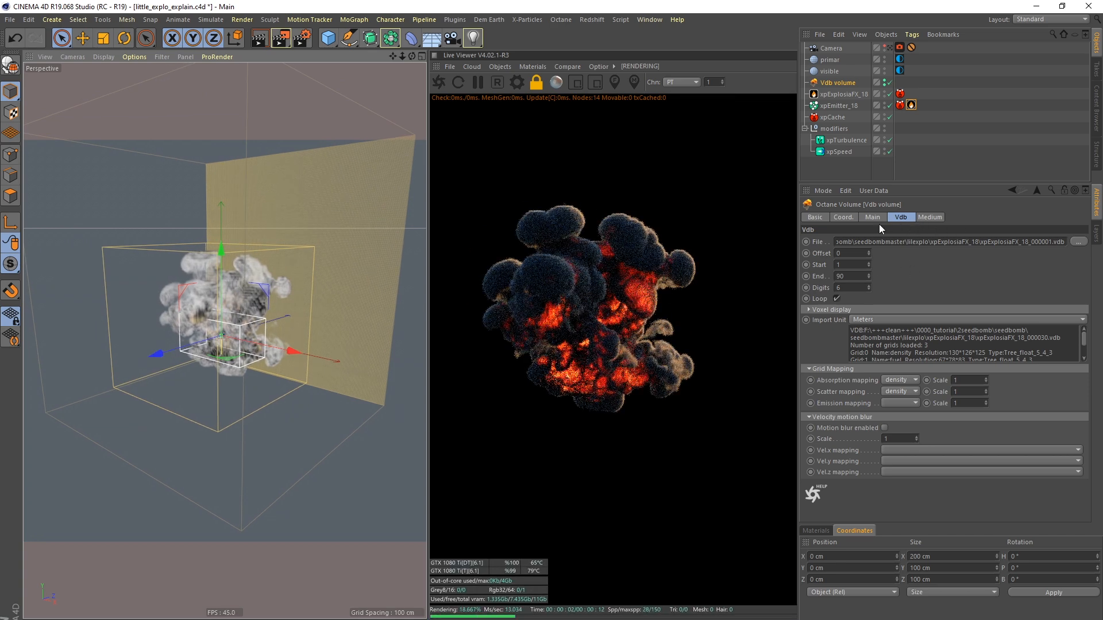
Open the Vdb volume's medium, try densities of 100 and 30, and restore the density to 300
left_click(929, 218)
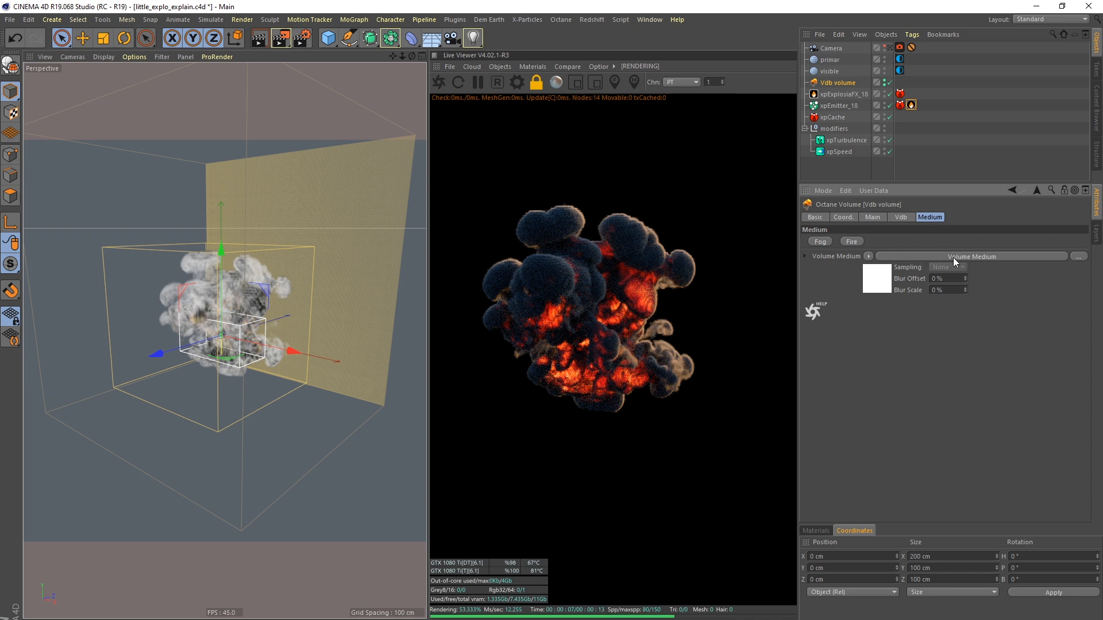
left_click(955, 258)
left_click(897, 220)
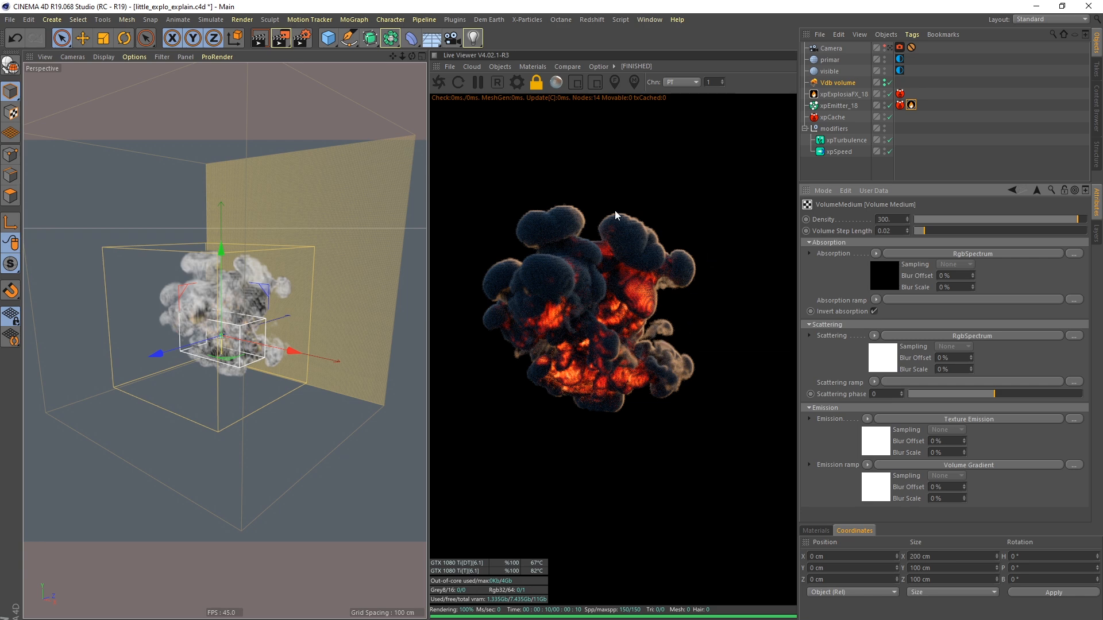
left_click_drag(900, 219, 871, 235)
type("100")
key("Return")
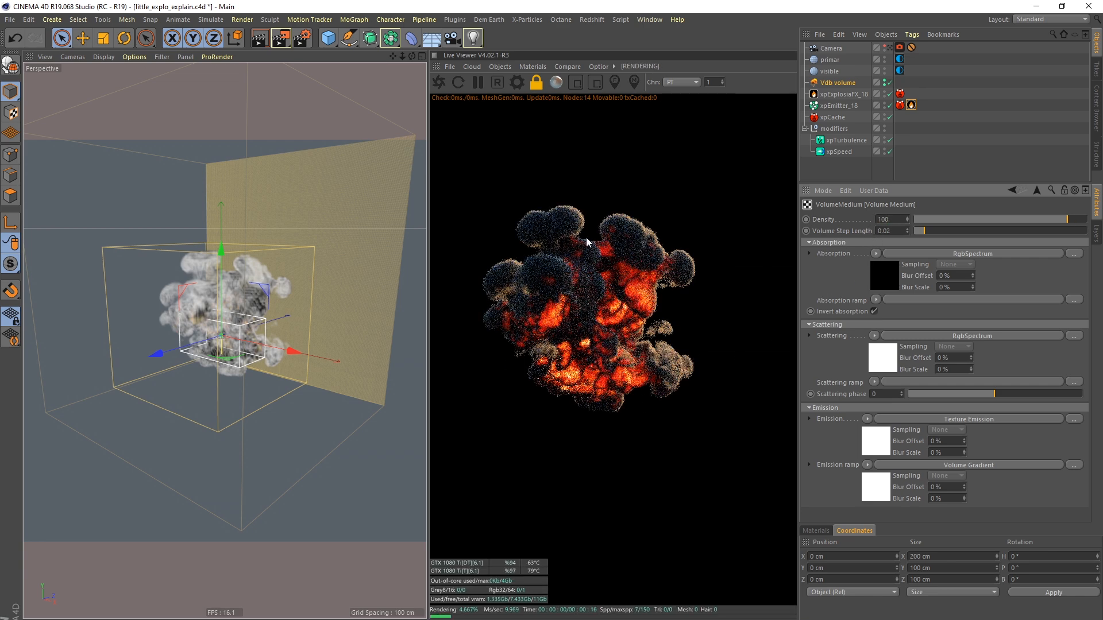
left_click_drag(901, 219, 873, 229)
type("30")
key("Return")
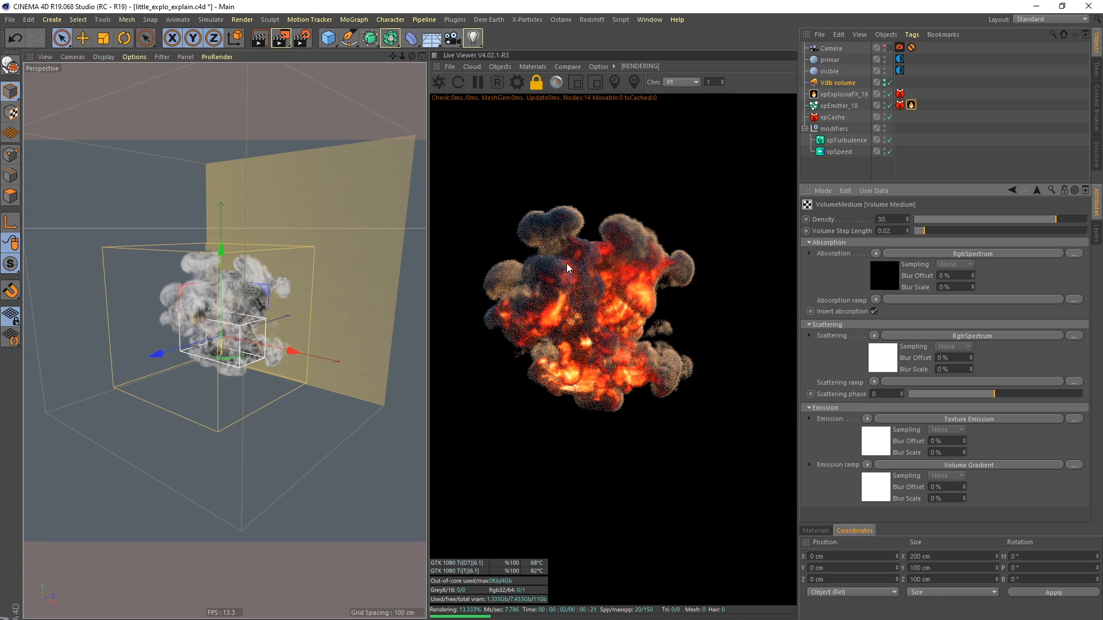
type("300")
key("Return")
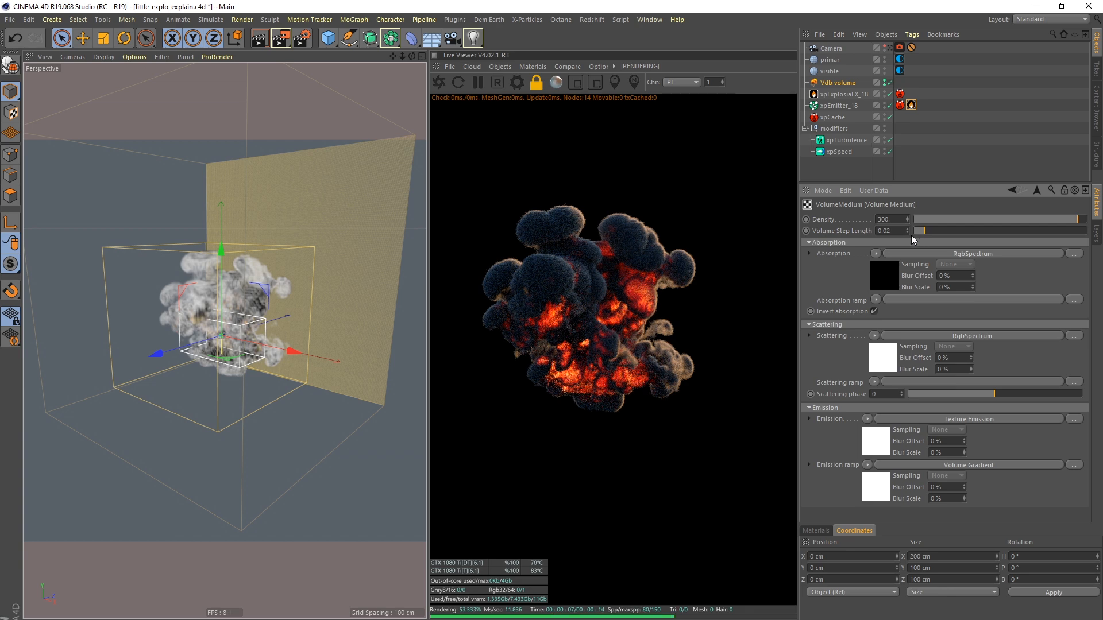
Try volume step lengths of 0.01 and about 2.82 on the medium, and restore the step length to 0.02
left_click_drag(924, 233, 913, 233)
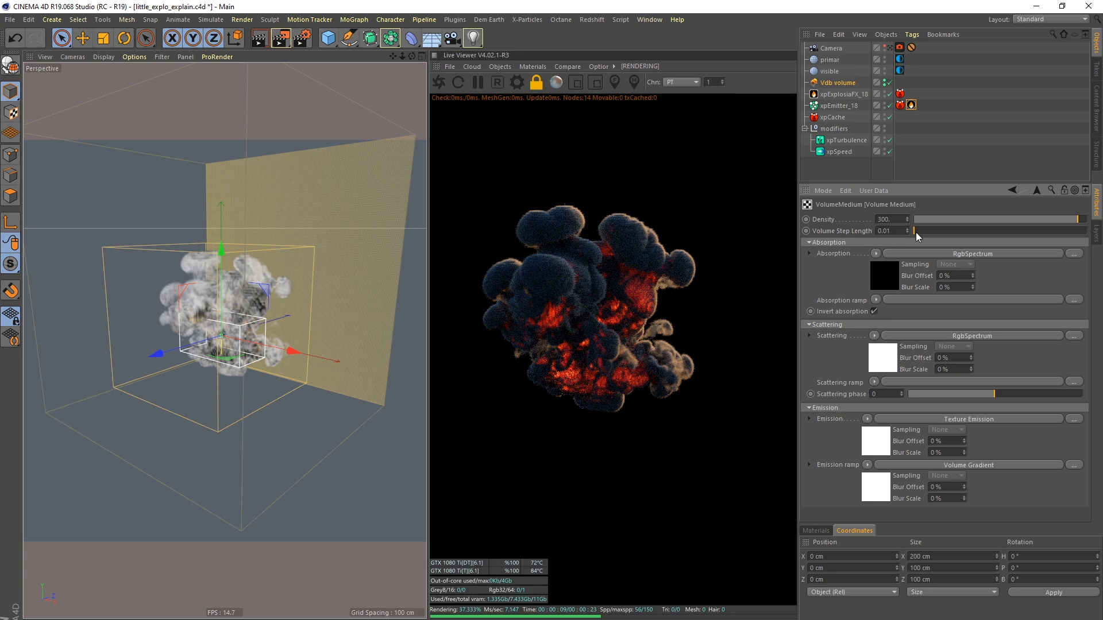
left_click_drag(983, 229, 1001, 231)
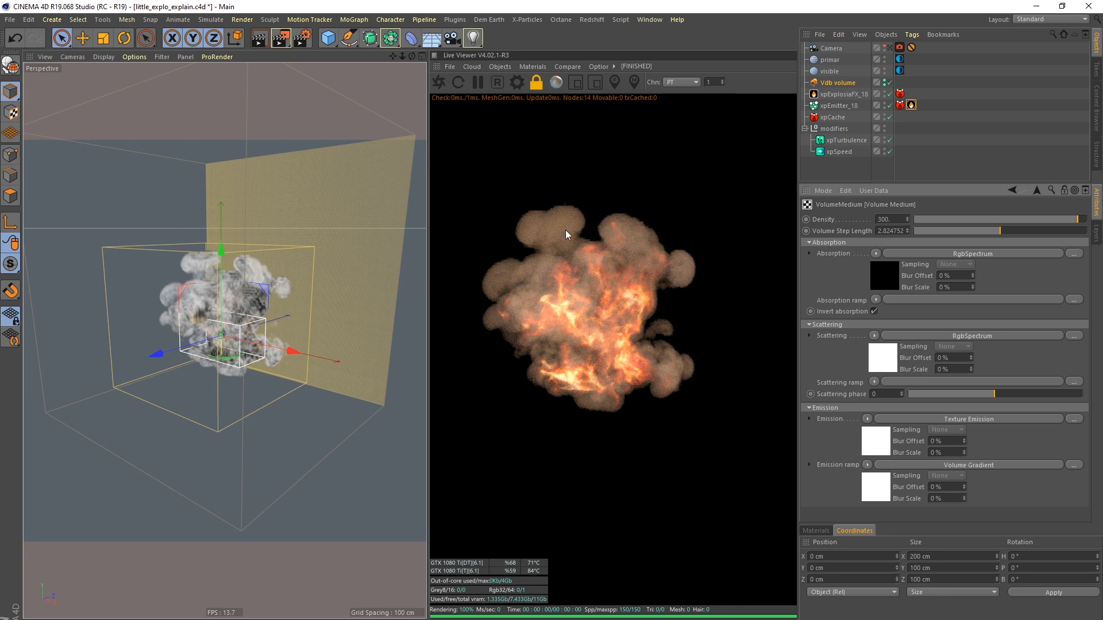
left_click_drag(948, 230, 920, 232)
double_click(890, 231)
type("0,02")
key("Return")
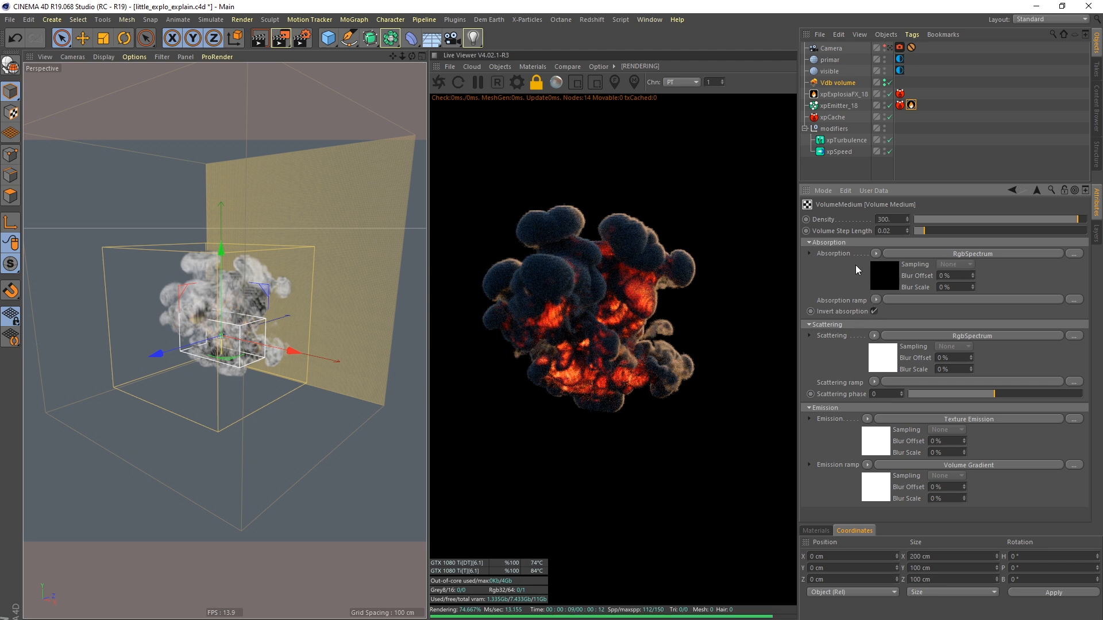
Try a near-white absorption color of about 0.93 and a blue tint with hue 194° on the volume medium
left_click(951, 256)
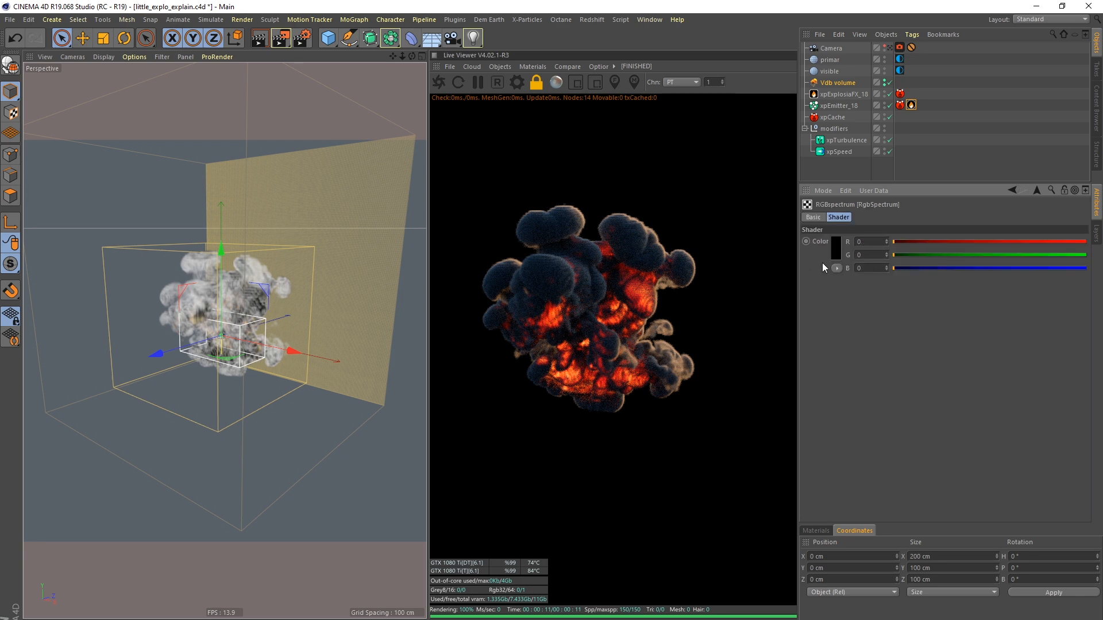
left_click(835, 249)
left_click(863, 268)
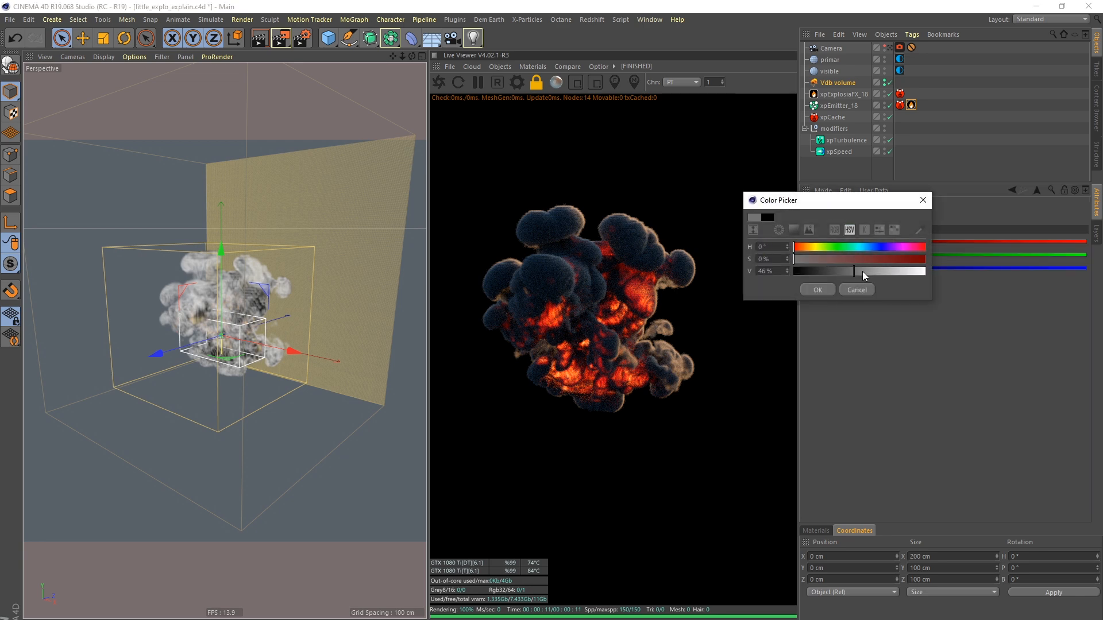
left_click(819, 287)
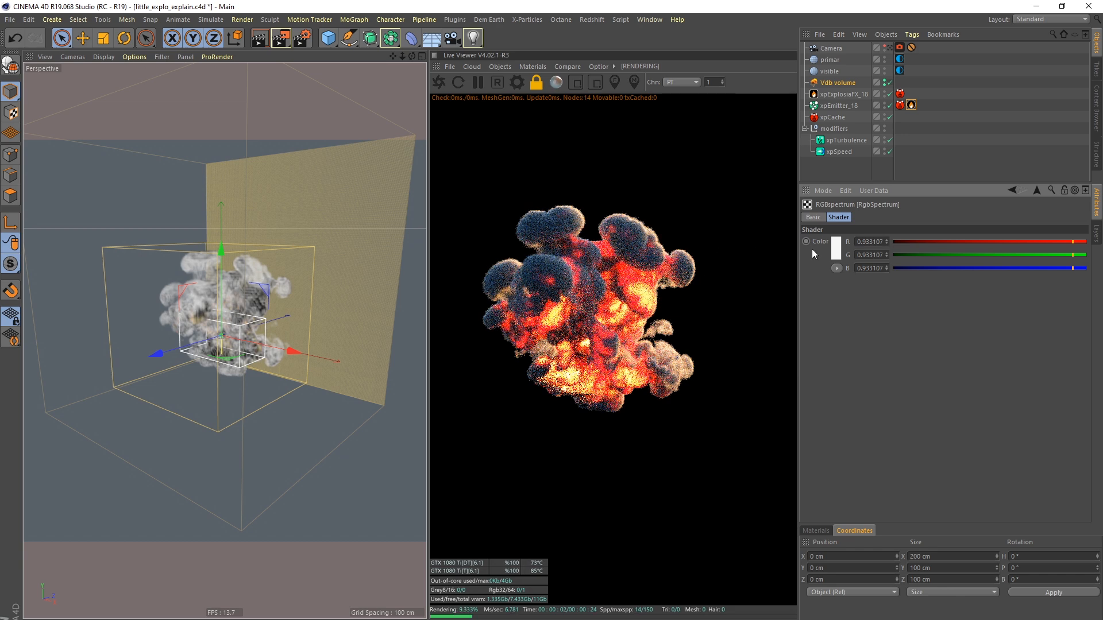
left_click(835, 256)
left_click(856, 248)
left_click(821, 292)
Restore the absorption color to black by setting its brightness to 0%
left_click(836, 248)
left_click(794, 274)
left_click(793, 272)
left_click(828, 260)
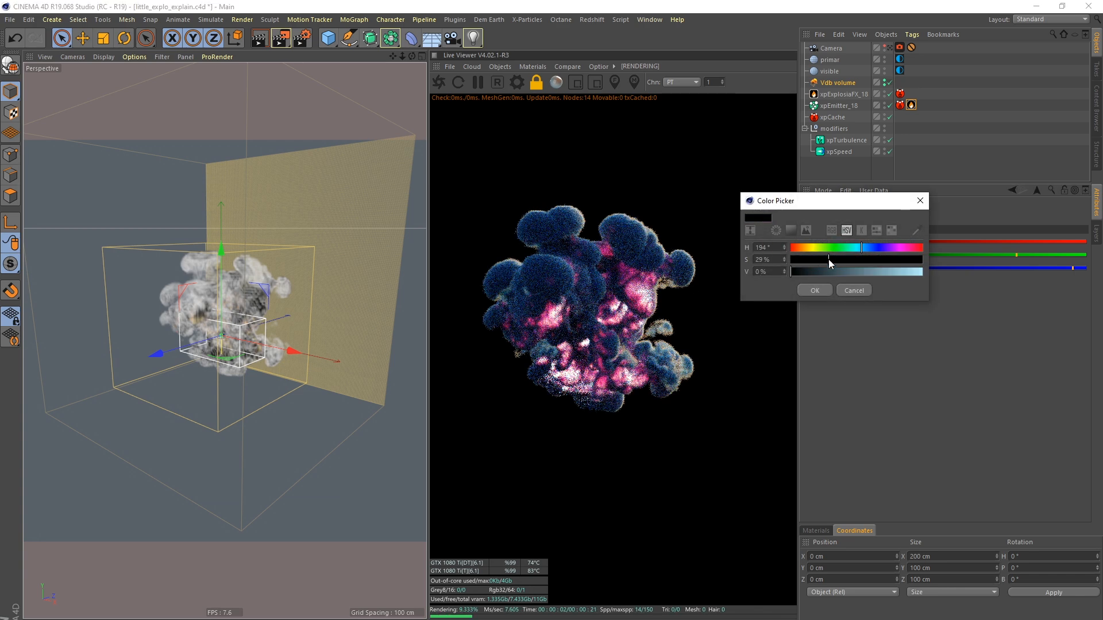
left_click(814, 290)
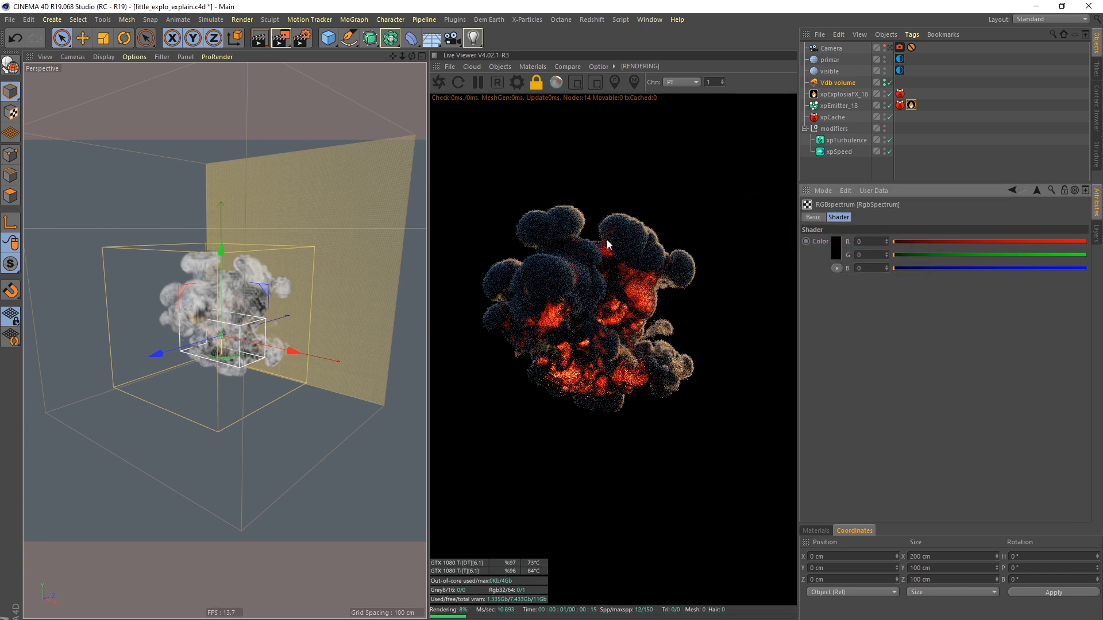
Try a darker, saturated blue scattering color with hue 194° on the volume medium
left_click(1037, 190)
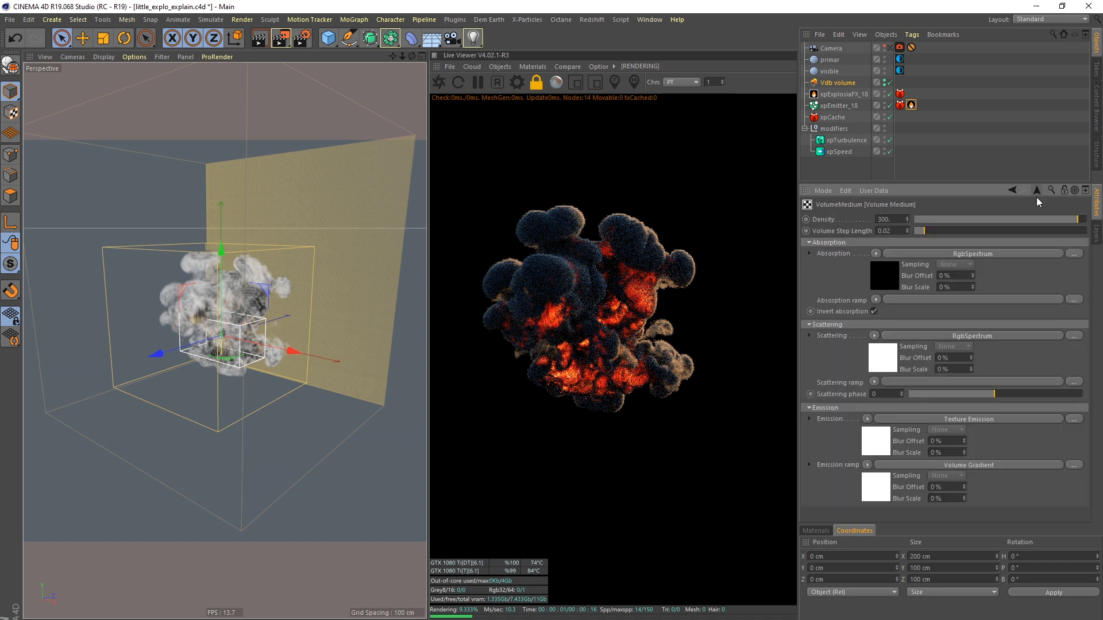
left_click(887, 361)
left_click(835, 248)
left_click(860, 251)
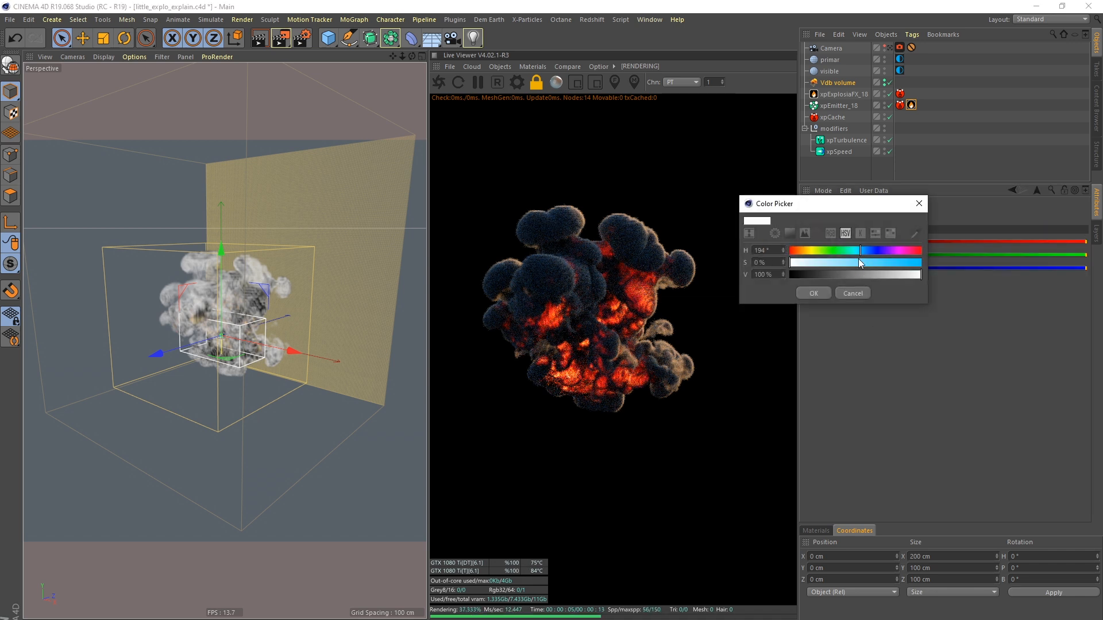
left_click(901, 263)
left_click(882, 274)
left_click(824, 292)
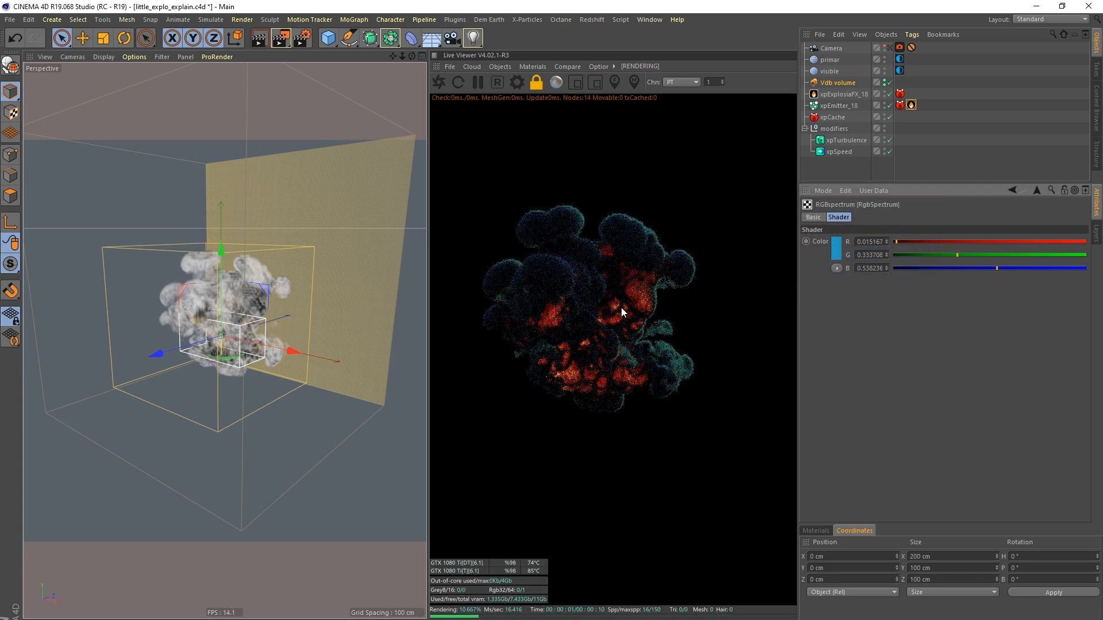
Restore the scattering color to white with 0% saturation and 100% brightness, and return to the volume medium
left_click(831, 254)
left_click(796, 264)
left_click(918, 276)
left_click(815, 294)
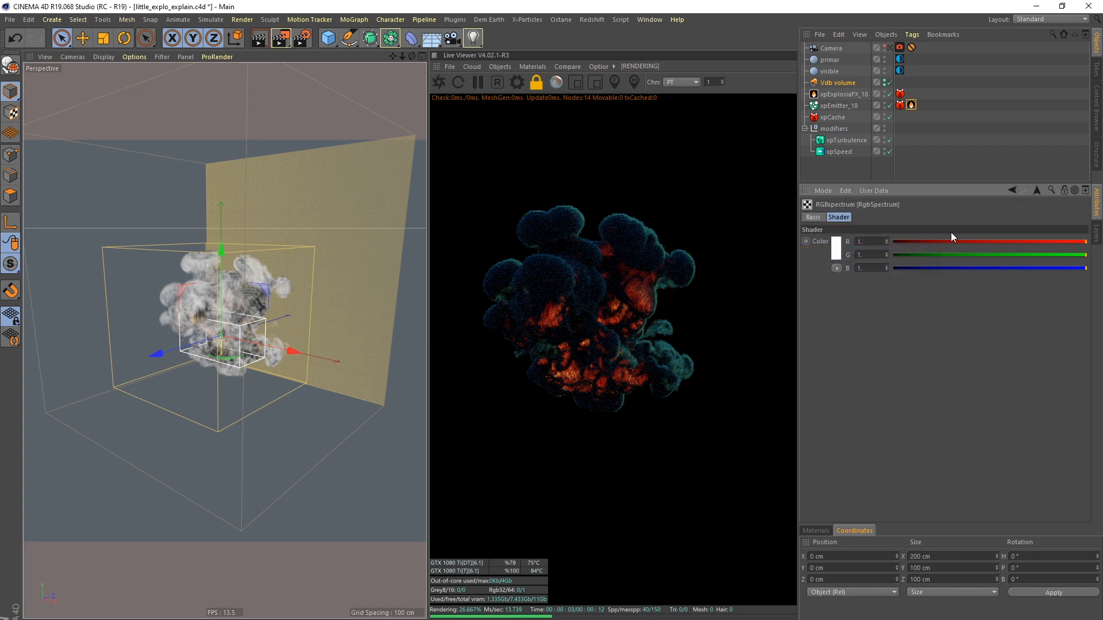
left_click(1035, 190)
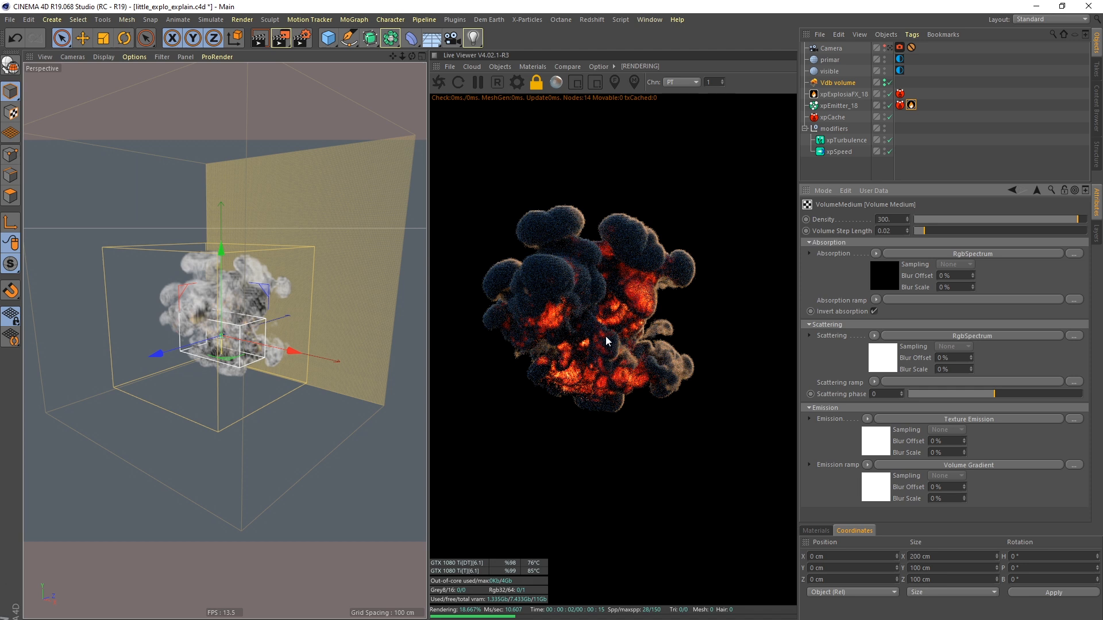
Open the medium's texture emission and try a power of 60
left_click(942, 421)
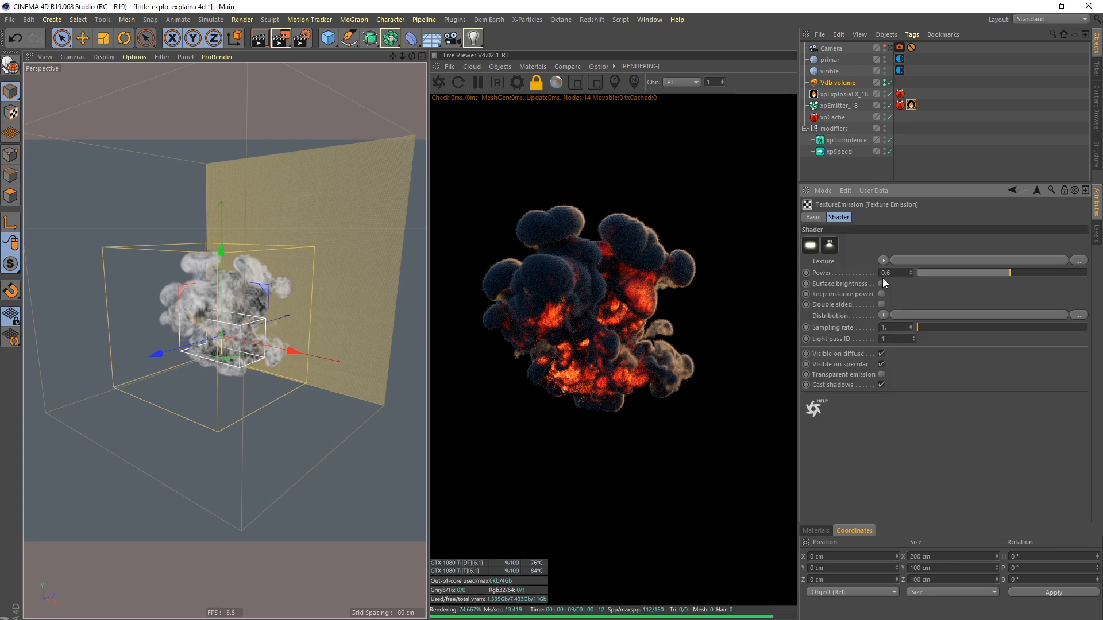
type("60")
key("Return")
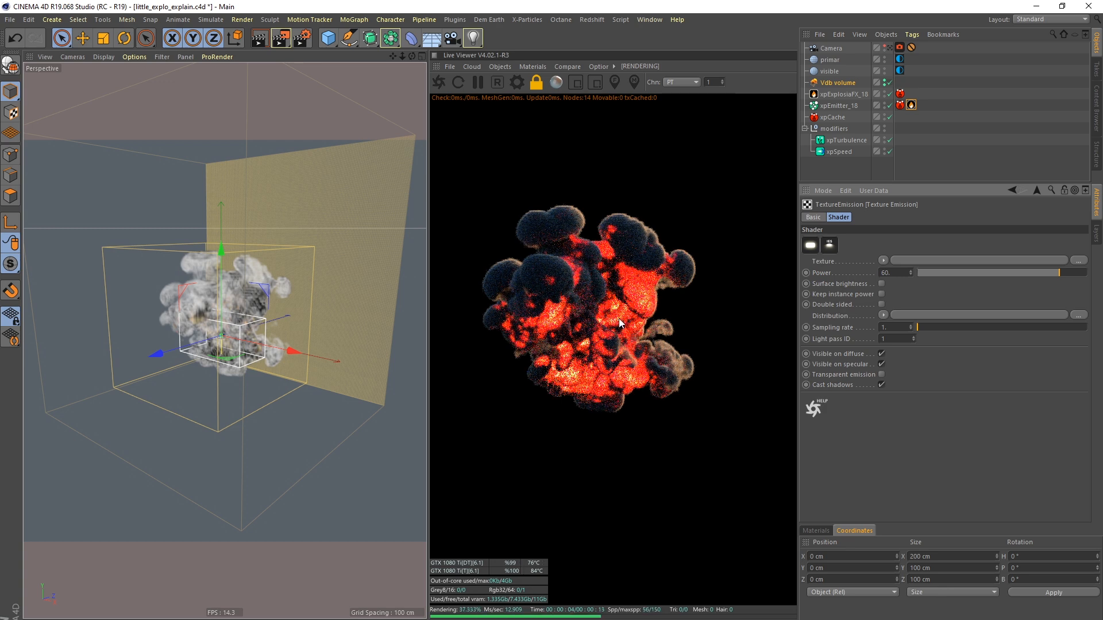
Restore the texture emission's power to 0.6 and open the volume gradient of the medium's emission ramp
left_click_drag(897, 273, 867, 286)
type("0.6")
key("Return")
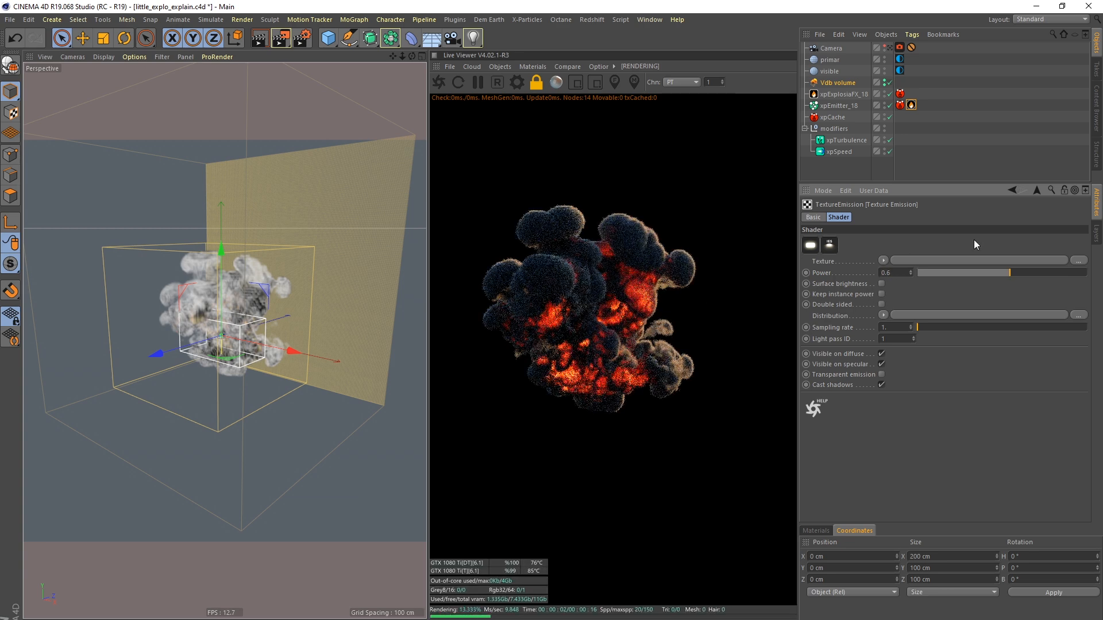
left_click(1036, 190)
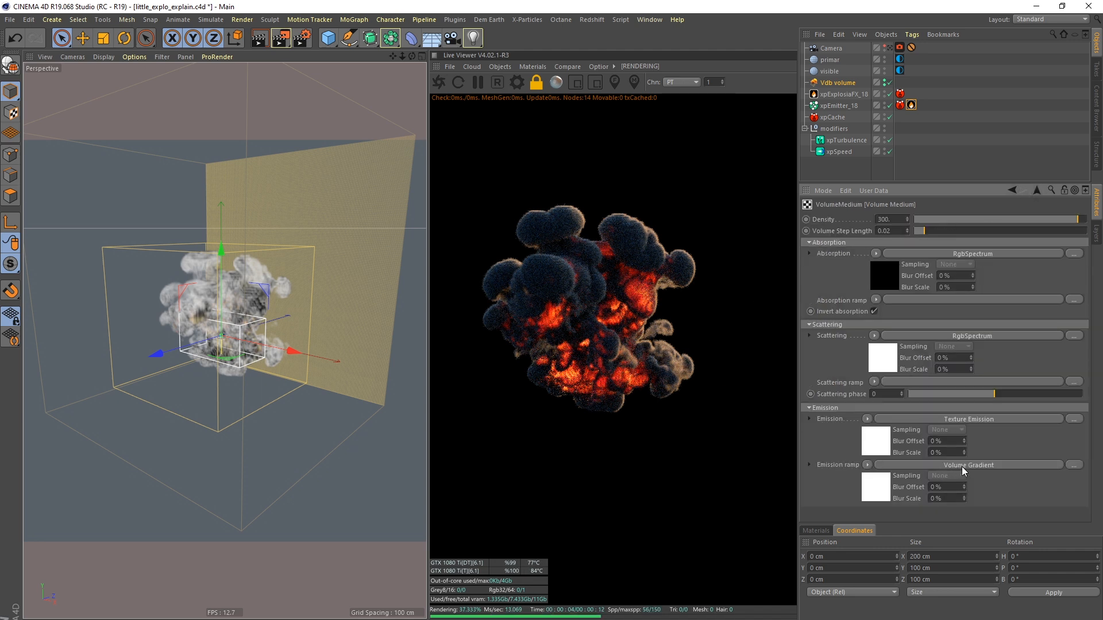
left_click(960, 466)
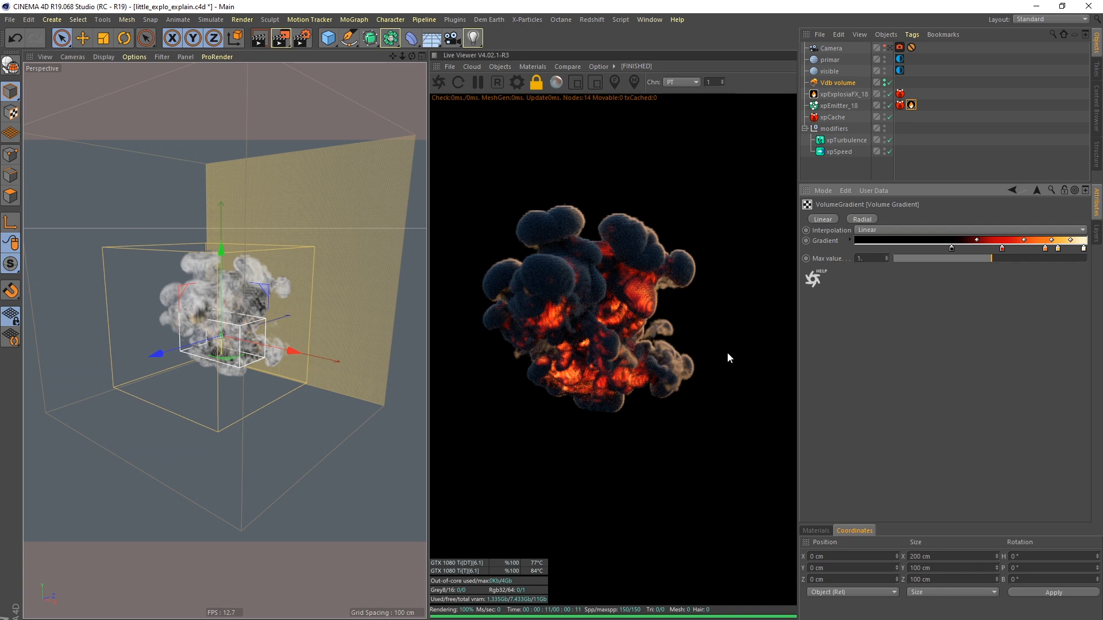
Deselect the volume, play the cached explosion, and inspect it from different angles and distances
left_click(832, 174)
right_click_drag(224, 342, 228, 341, "alt")
left_click_drag(228, 341, 196, 334, "alt")
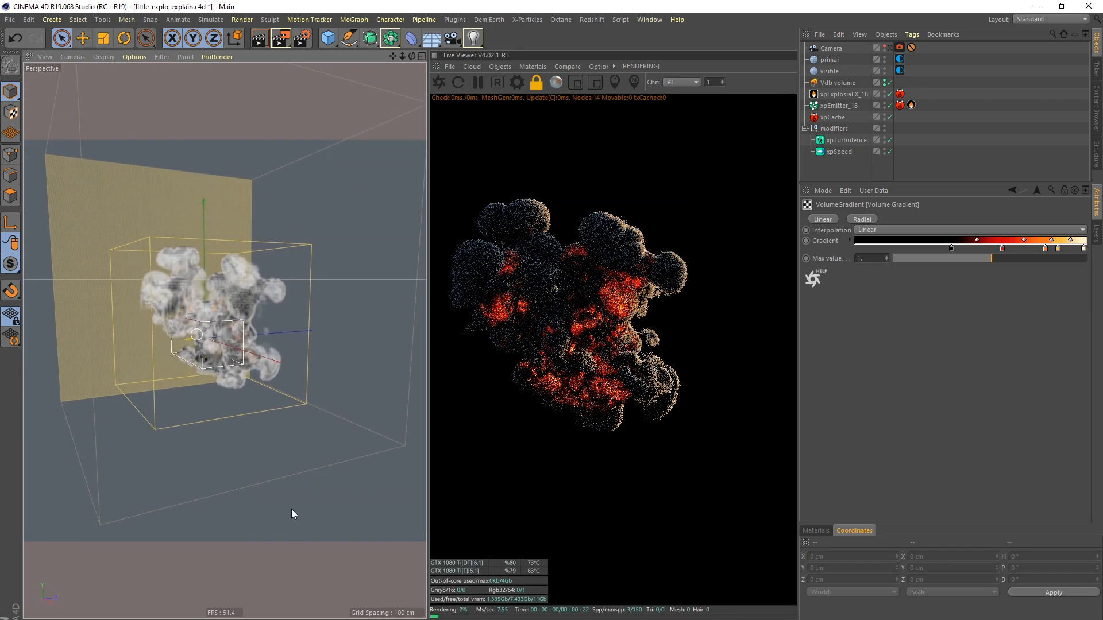
key("F8")
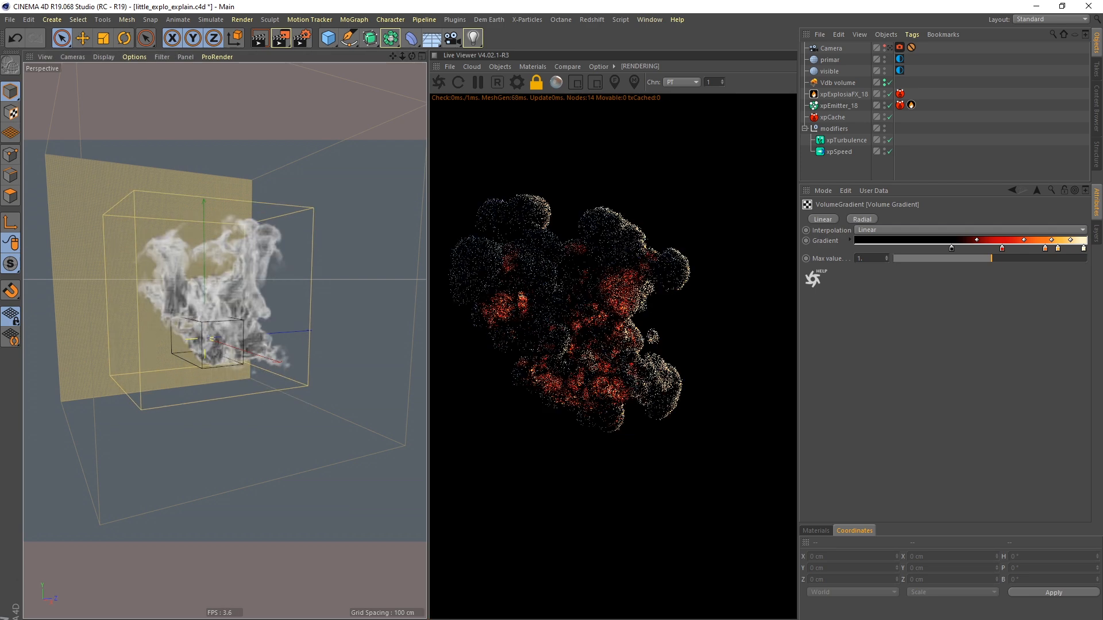
right_click_drag(236, 285, 268, 347, "alt")
left_click_drag(268, 347, 199, 345, "alt")
right_click_drag(198, 345, 241, 334, "alt")
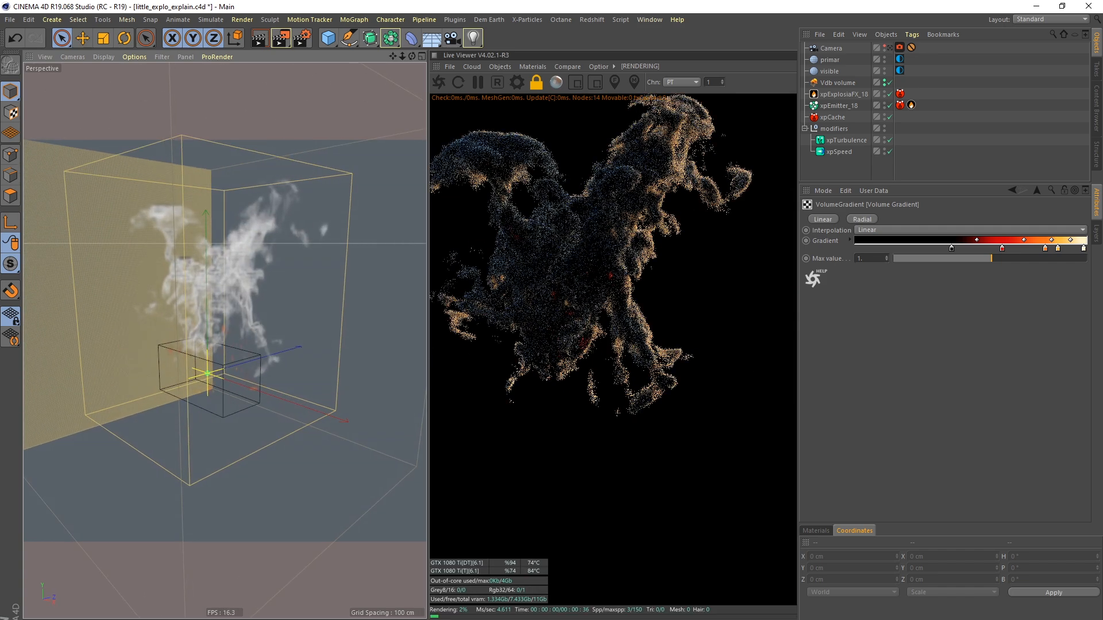